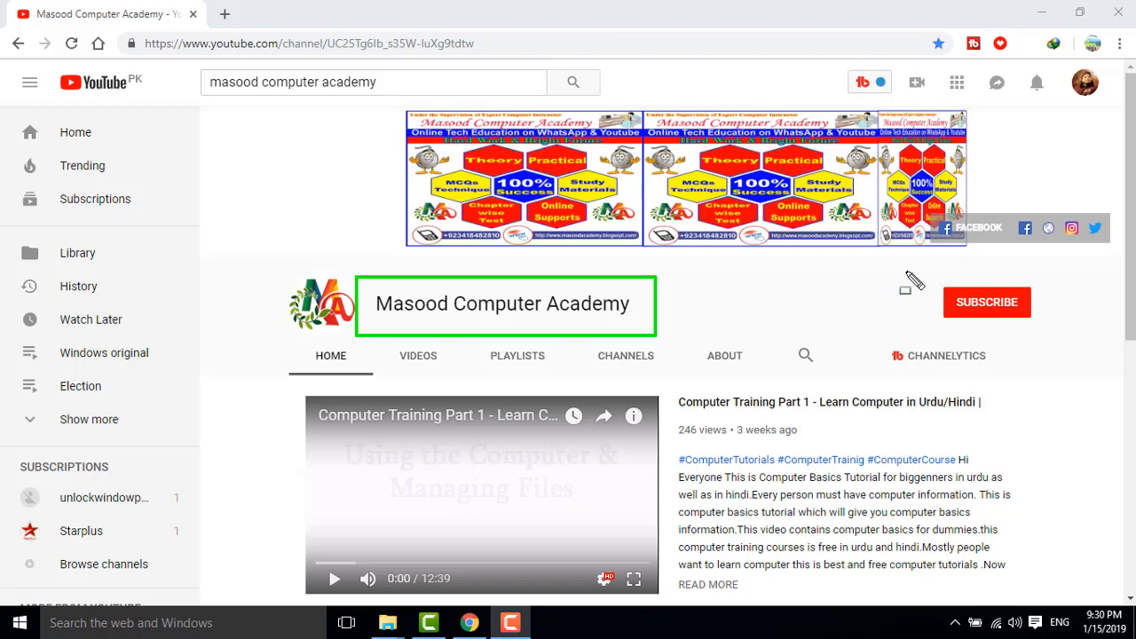
Subscribe to the computer academy channel on its YouTube page.
mouse_move(922, 274)
left_mouse_down()
mouse_move(958, 306)
mouse_move(1069, 345)
left_mouse_up()
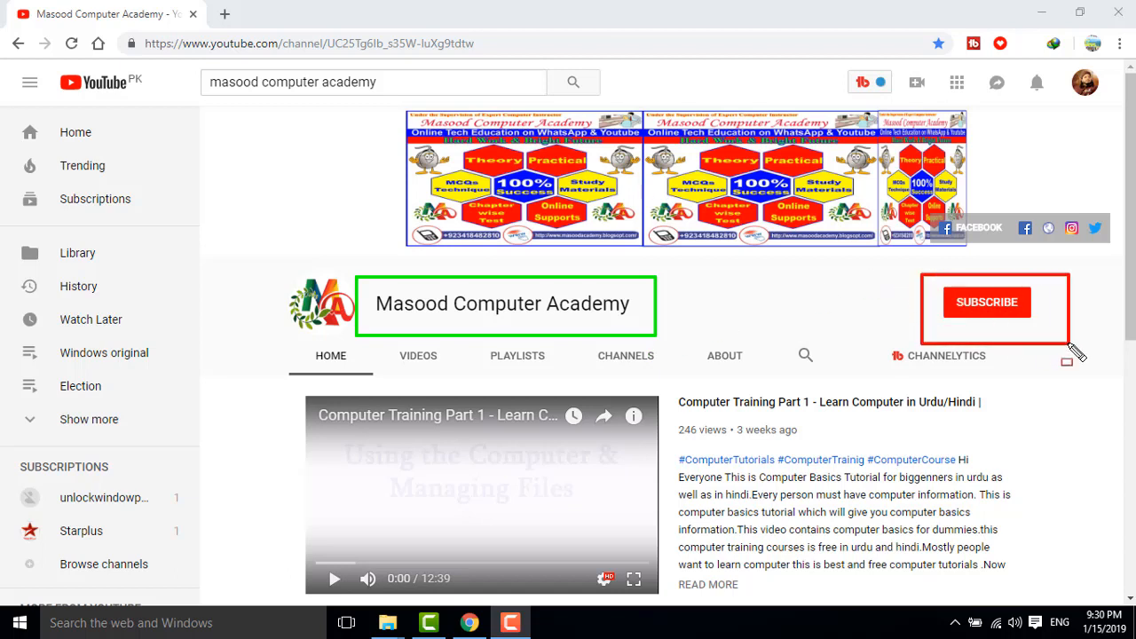
key("Escape")
left_click(968, 307)
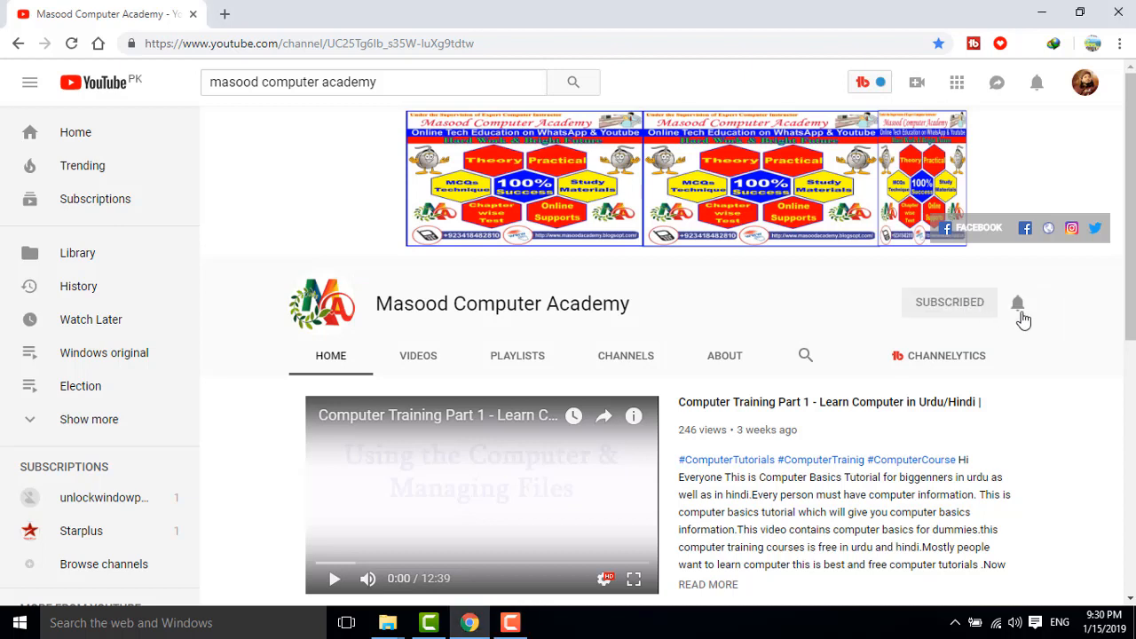
left_click_drag(998, 284, 1045, 318)
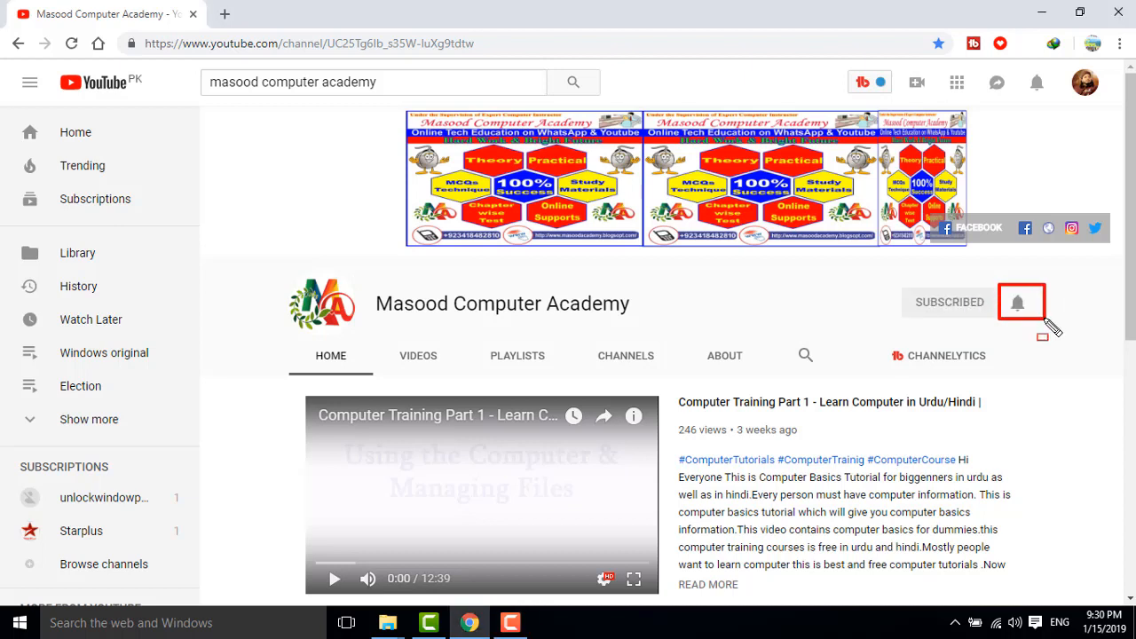
key("Escape")
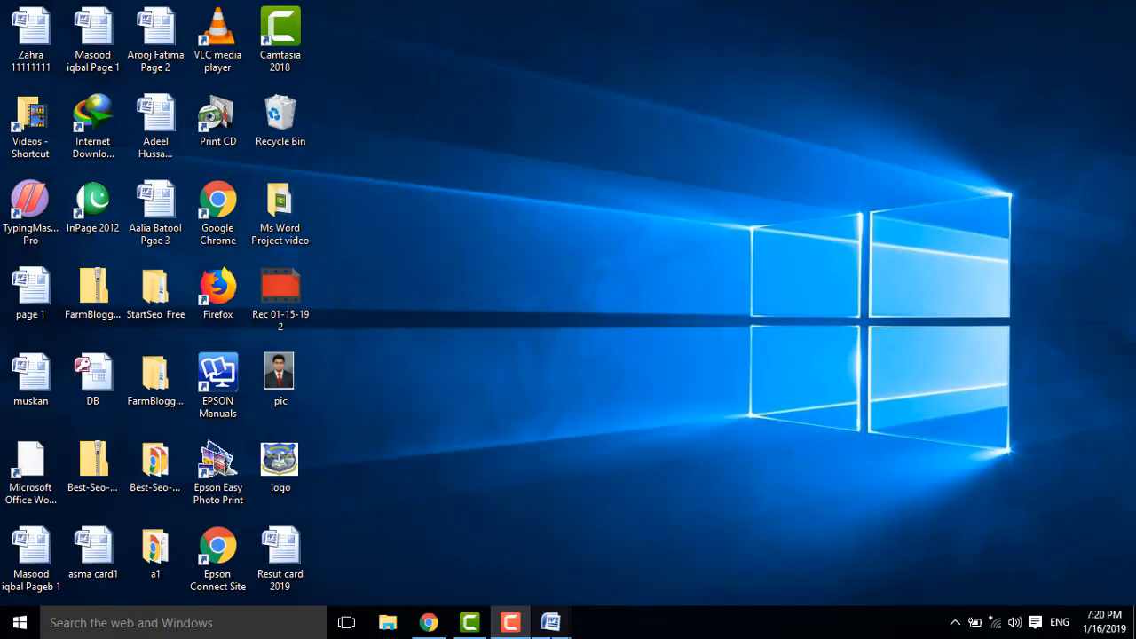
Restore the blank Document1 Word window from the taskbar preview.
mouse_move(550, 621)
left_click(621, 540)
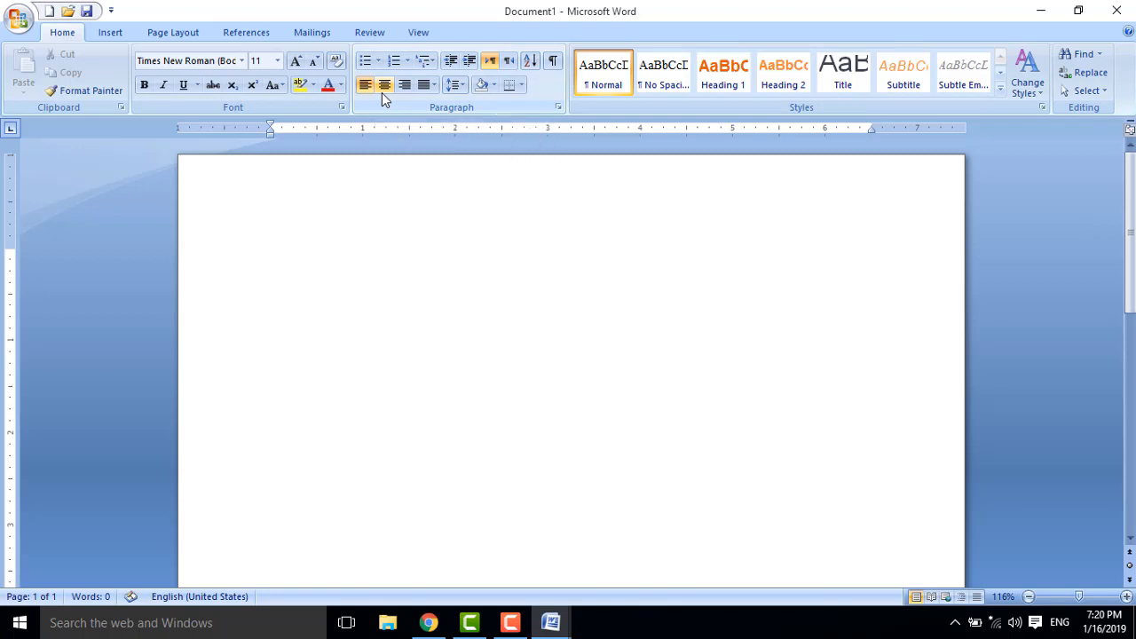
key("ctrl+shift+d")
left_click_drag(41, 22, 82, 42)
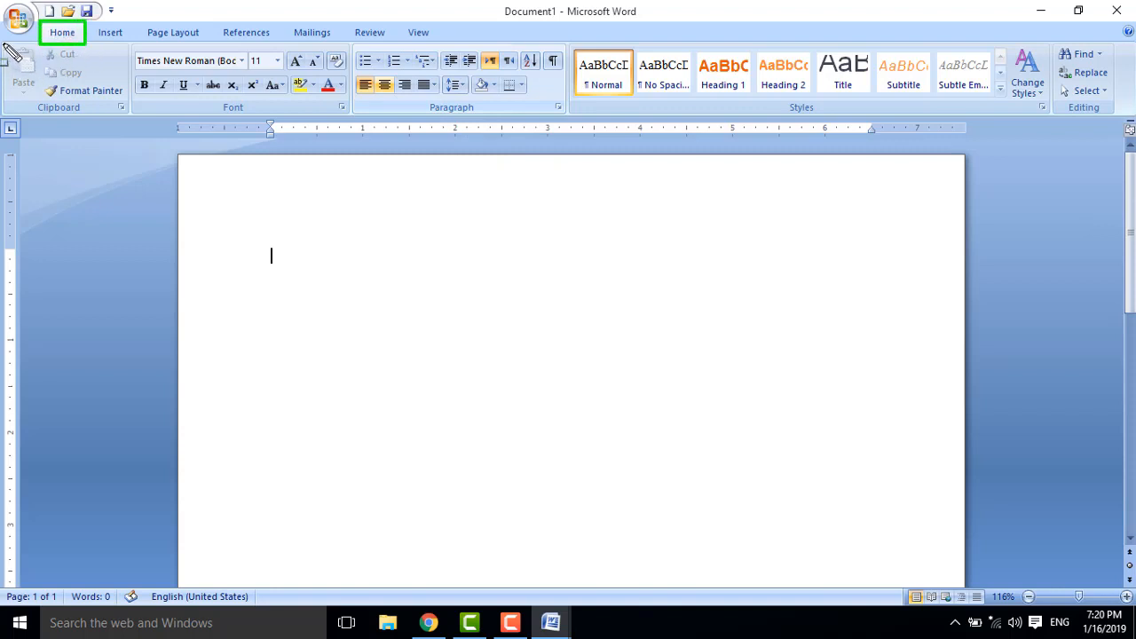
mouse_move(3, 44)
left_mouse_down()
mouse_move(159, 121)
mouse_move(1123, 133)
mouse_move(1125, 117)
left_mouse_up()
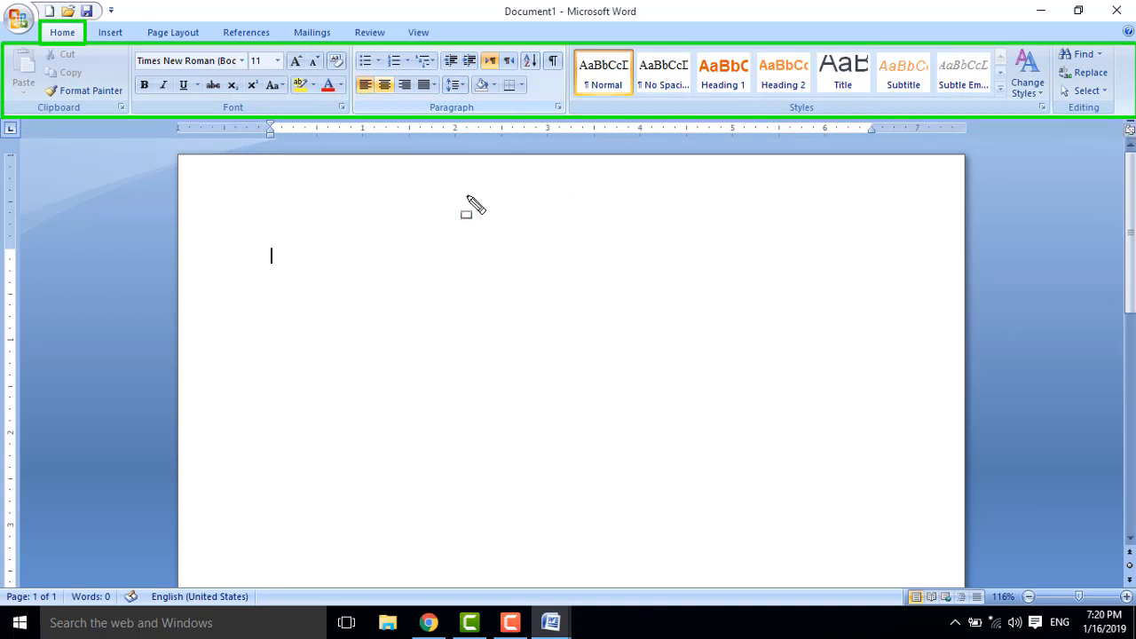
key("Escape")
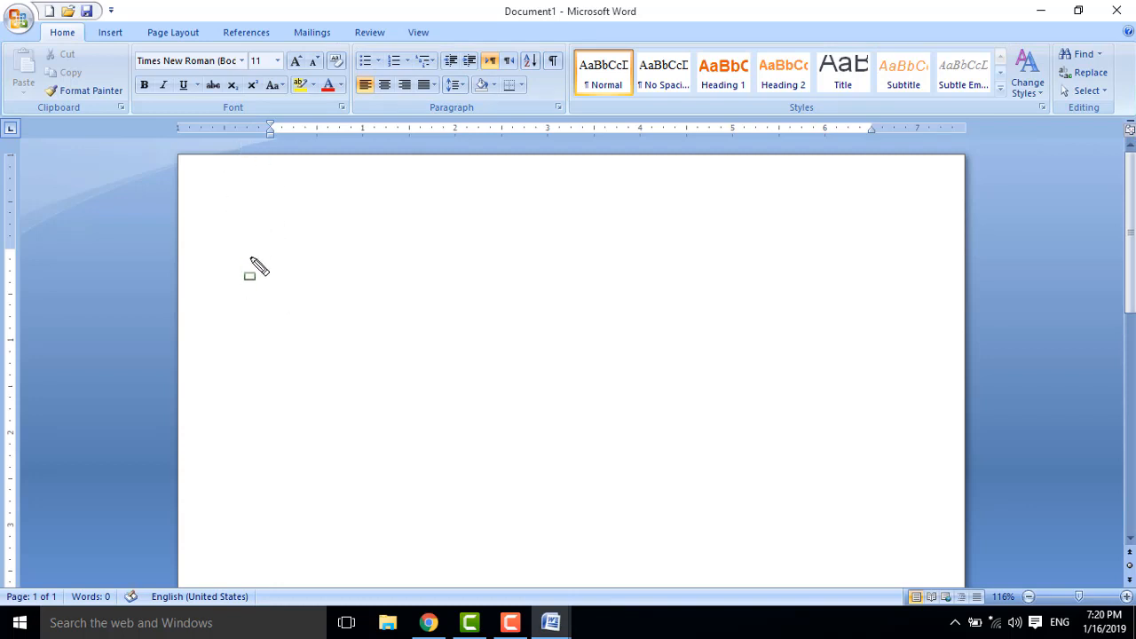
left_click_drag(249, 252, 297, 299)
key("Escape")
left_click(107, 34)
left_click(252, 87)
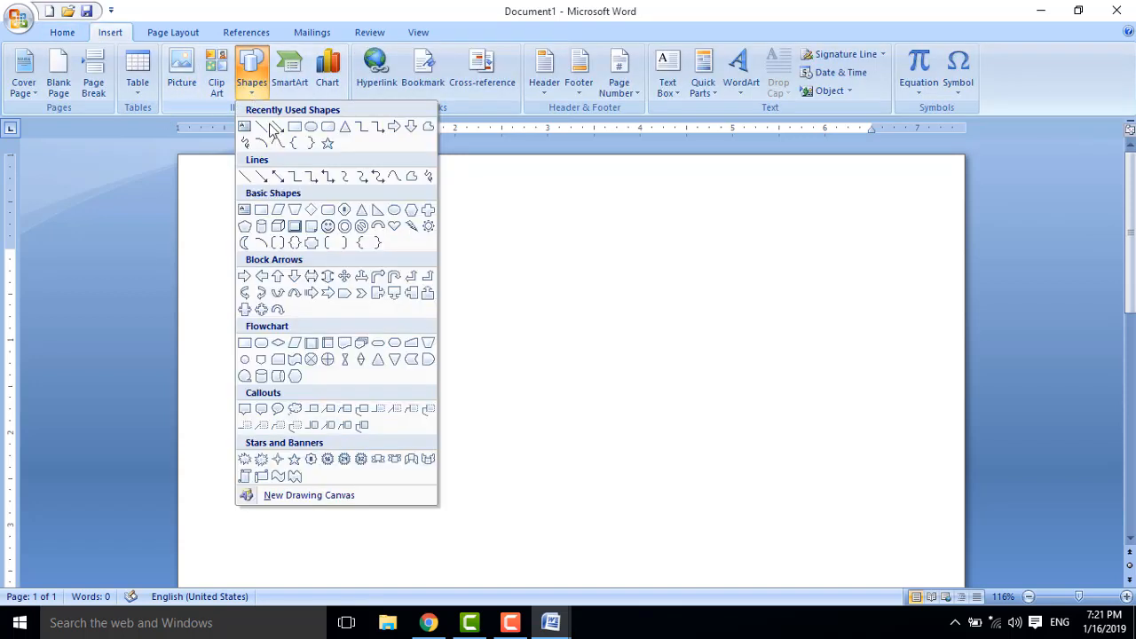
left_click(279, 129)
left_click_drag(182, 244, 267, 252)
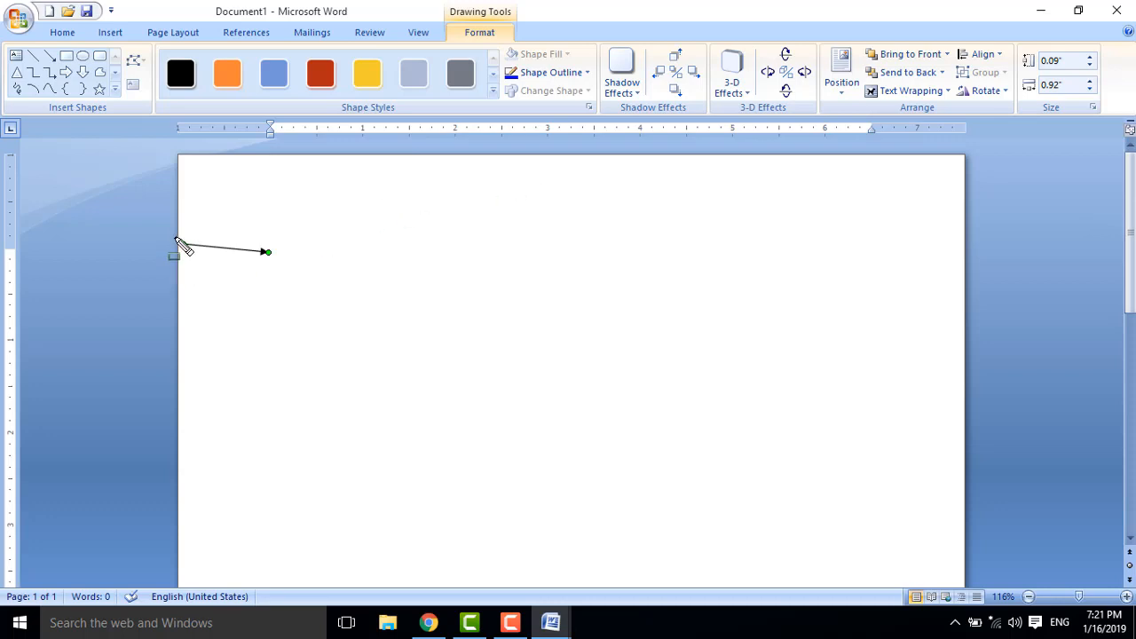
left_click_drag(194, 251, 275, 273)
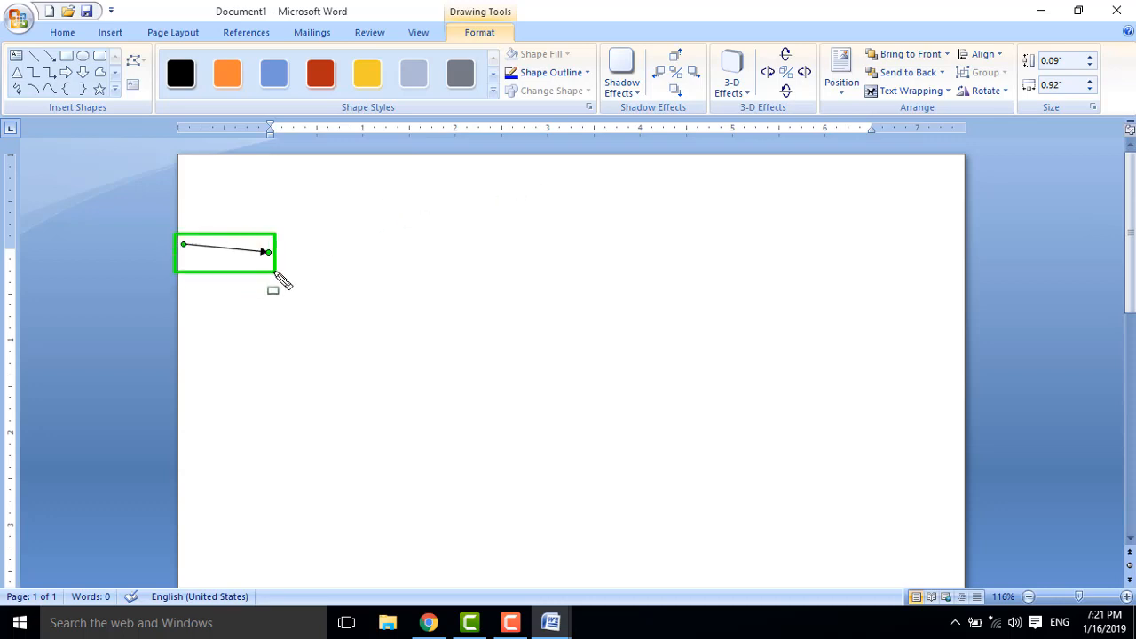
left_click_drag(856, 232, 963, 263)
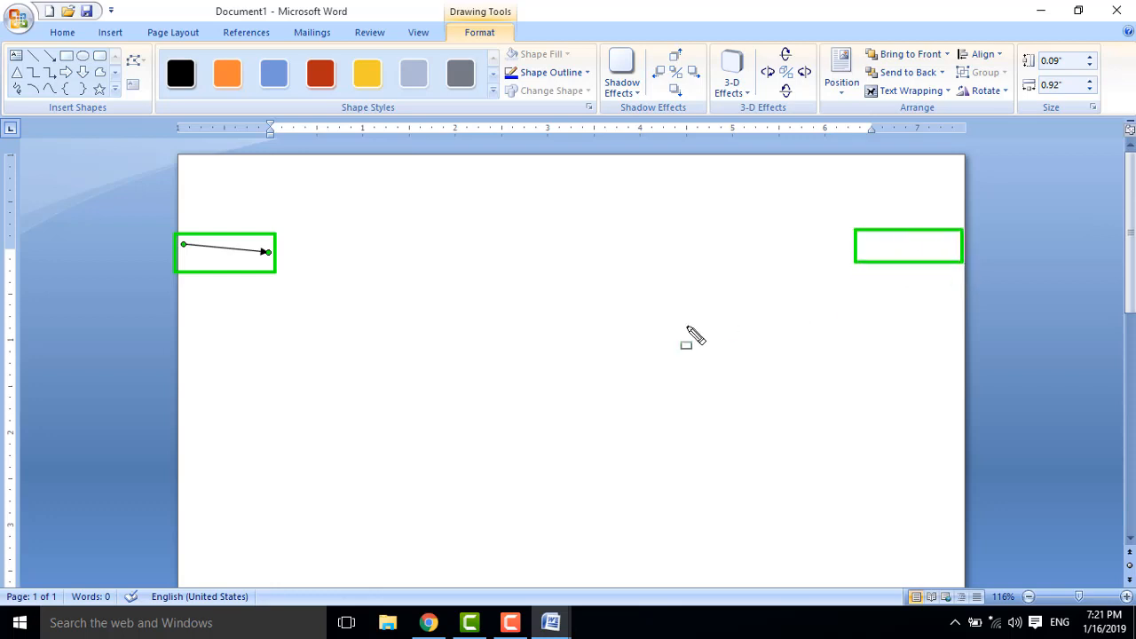
key("Escape")
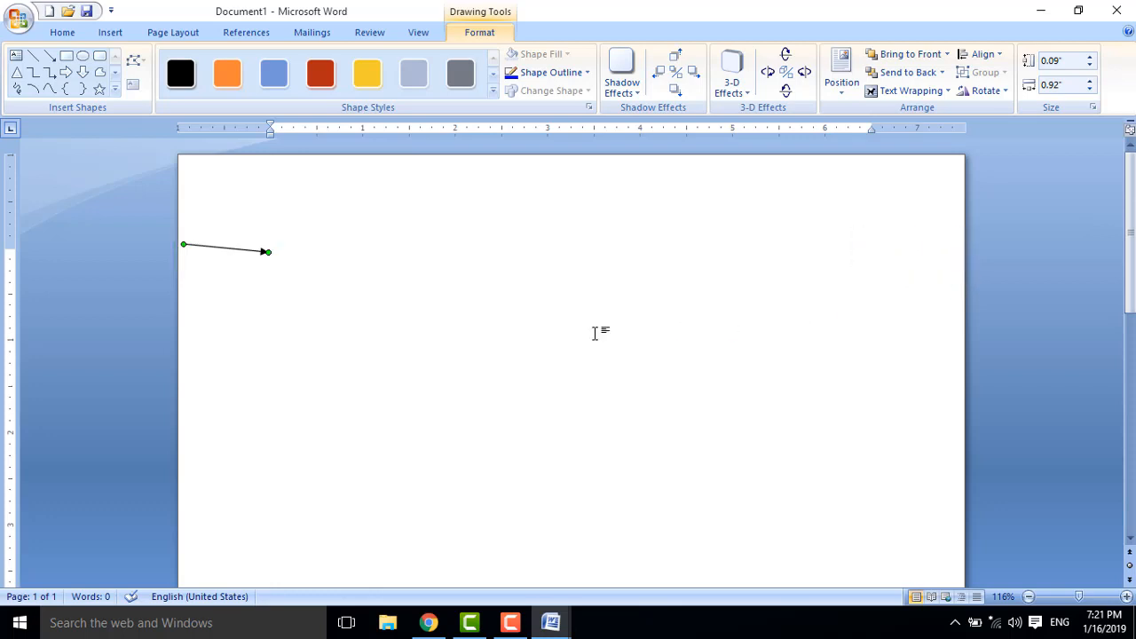
key("Delete")
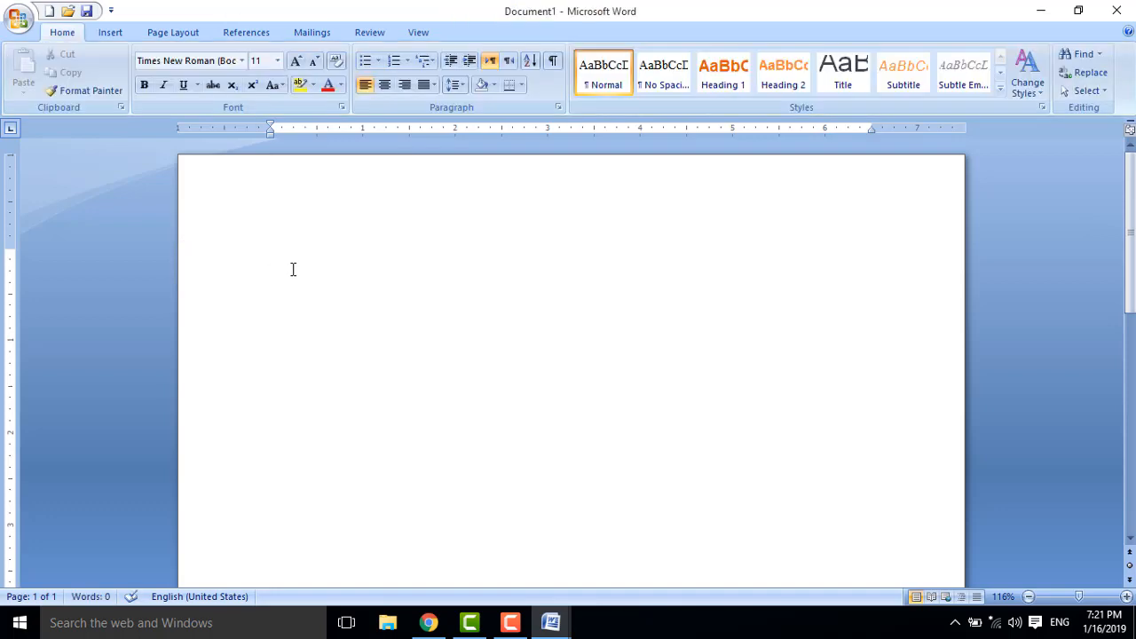
Open the recent document 'Resut card 2019' and maximise its window.
left_click(17, 18)
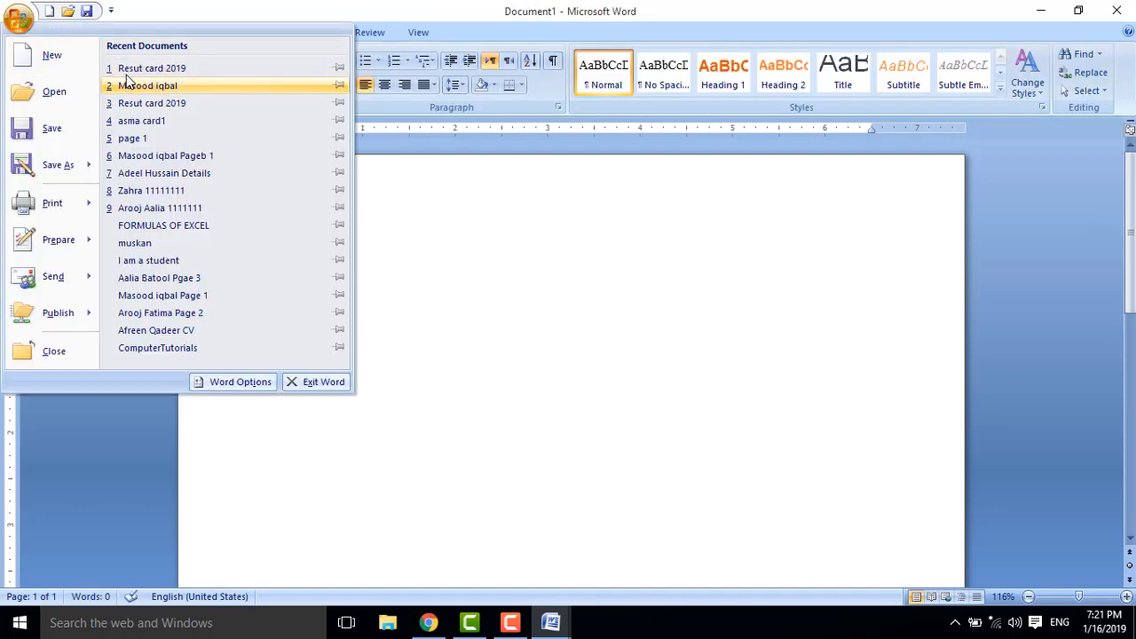
left_click(129, 69)
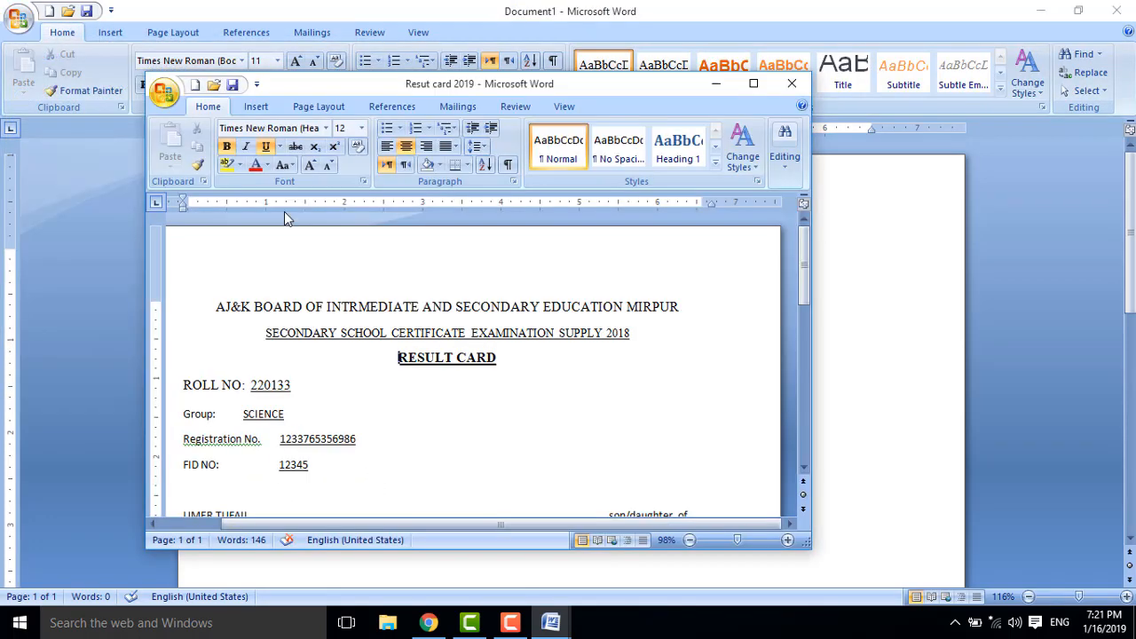
left_click(753, 83)
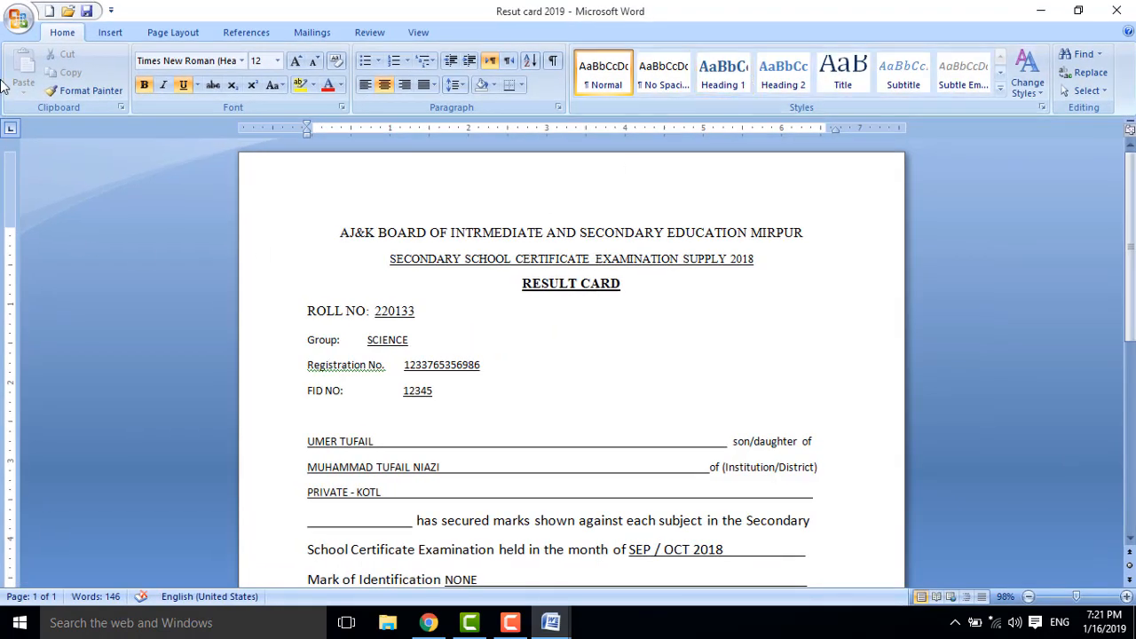
Draw an arrow shape pointing at ROLL NO, then delete it.
left_click(109, 32)
left_click(251, 80)
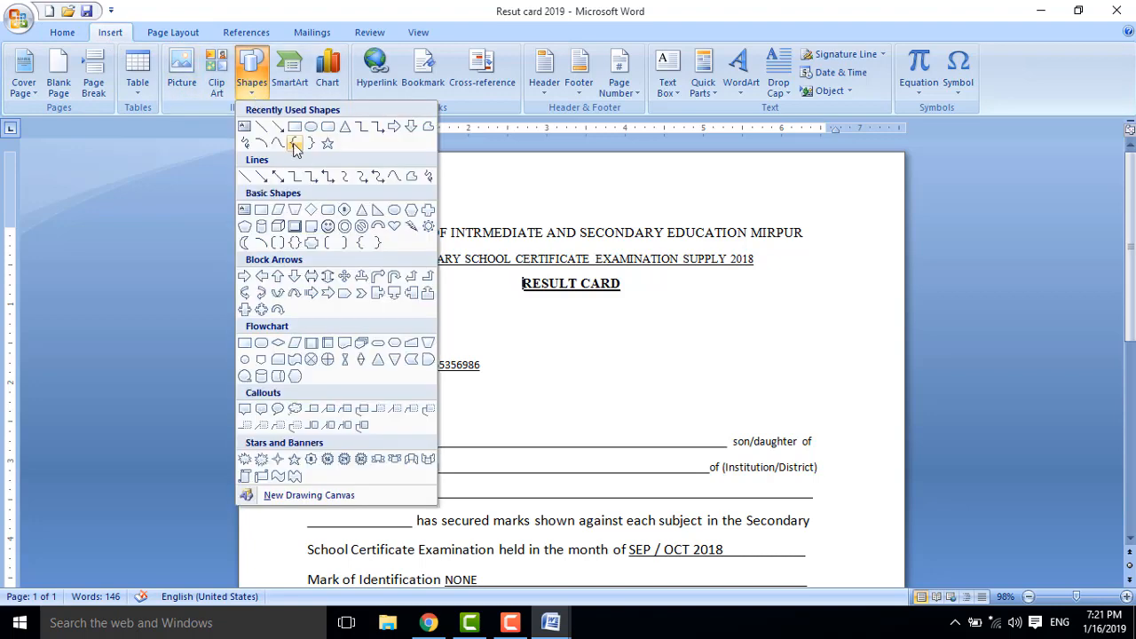
left_click(229, 158)
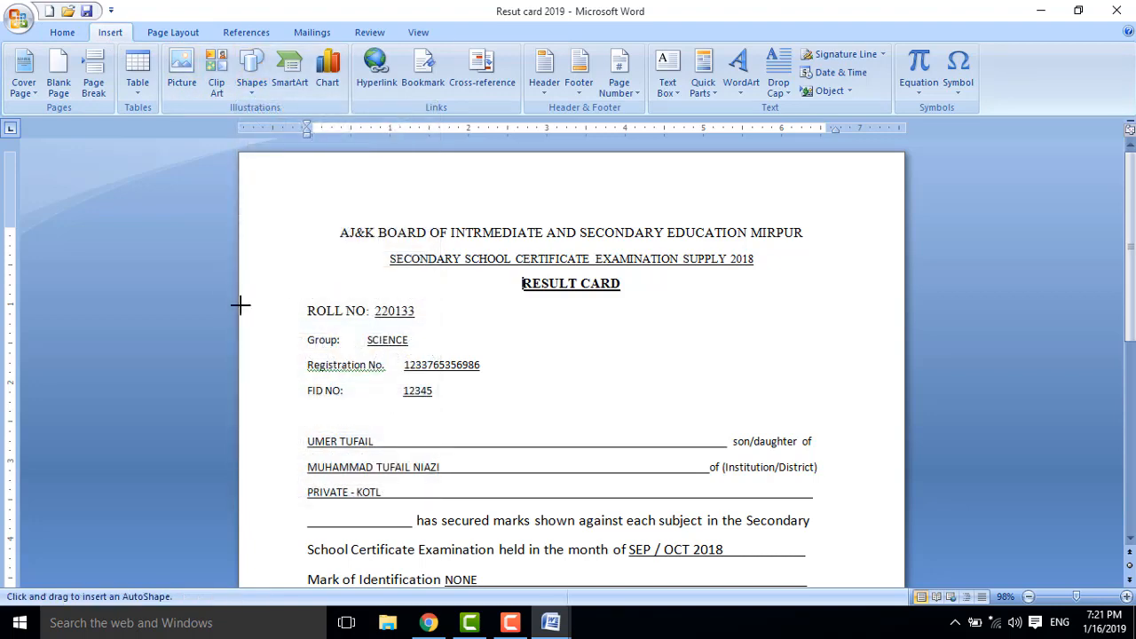
left_click_drag(239, 305, 302, 311)
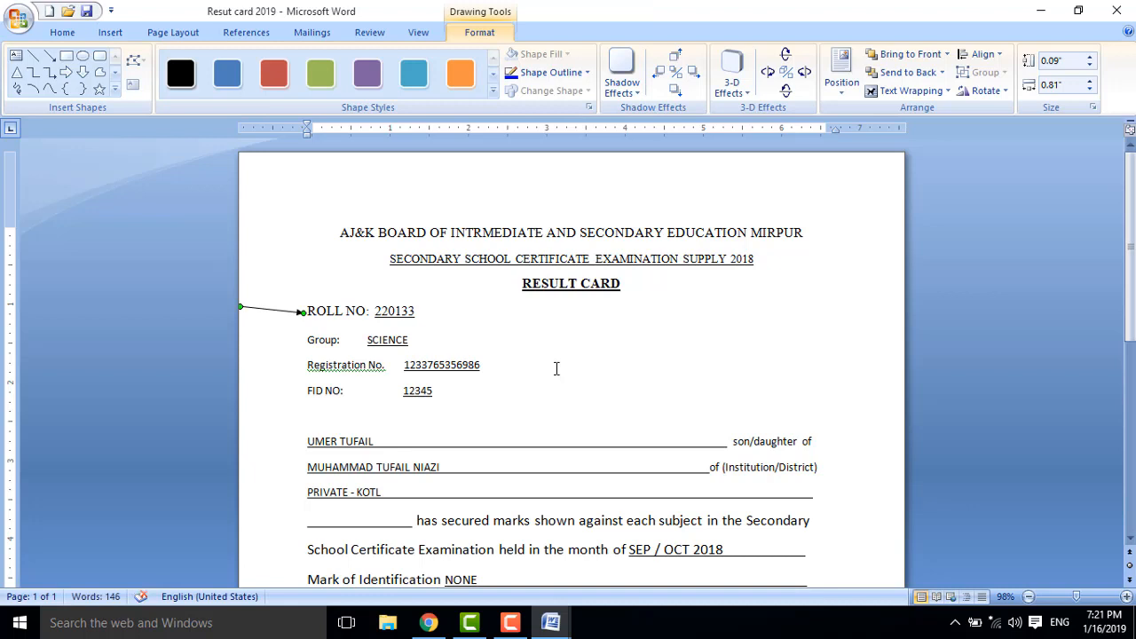
key("Delete")
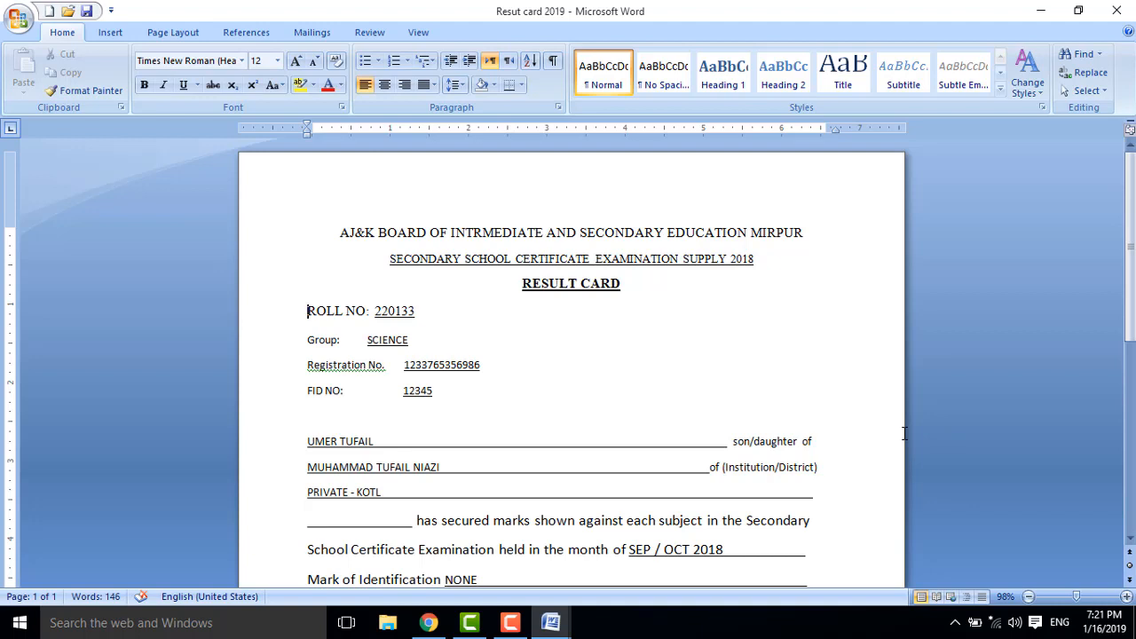
left_click_drag(903, 432, 814, 434)
left_click_drag(237, 441, 304, 441)
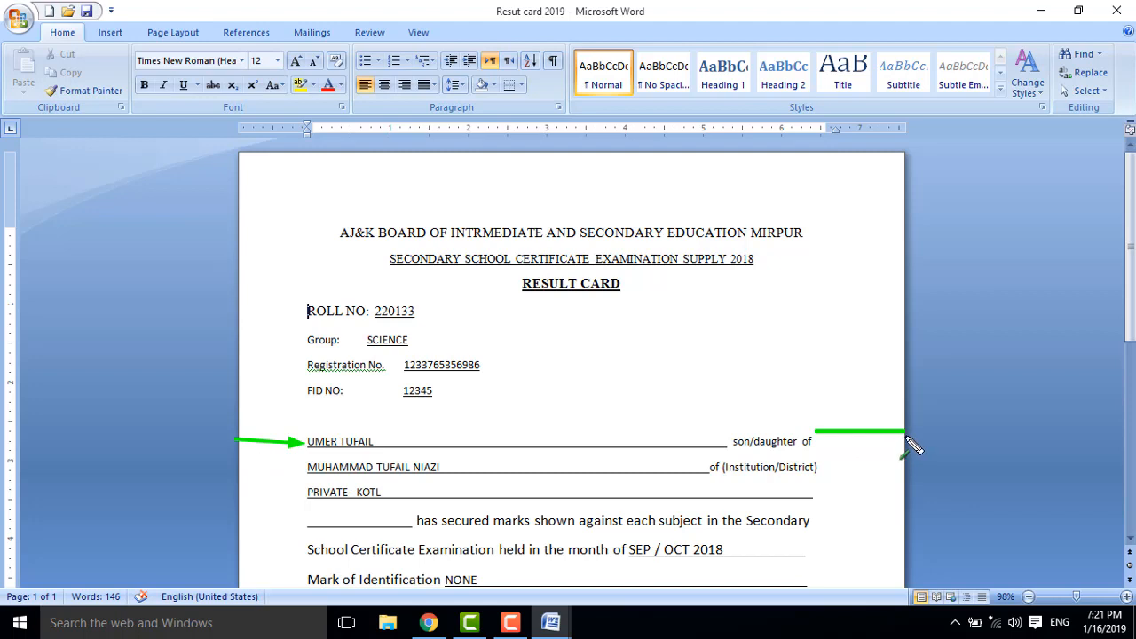
left_click_drag(582, 154, 586, 218)
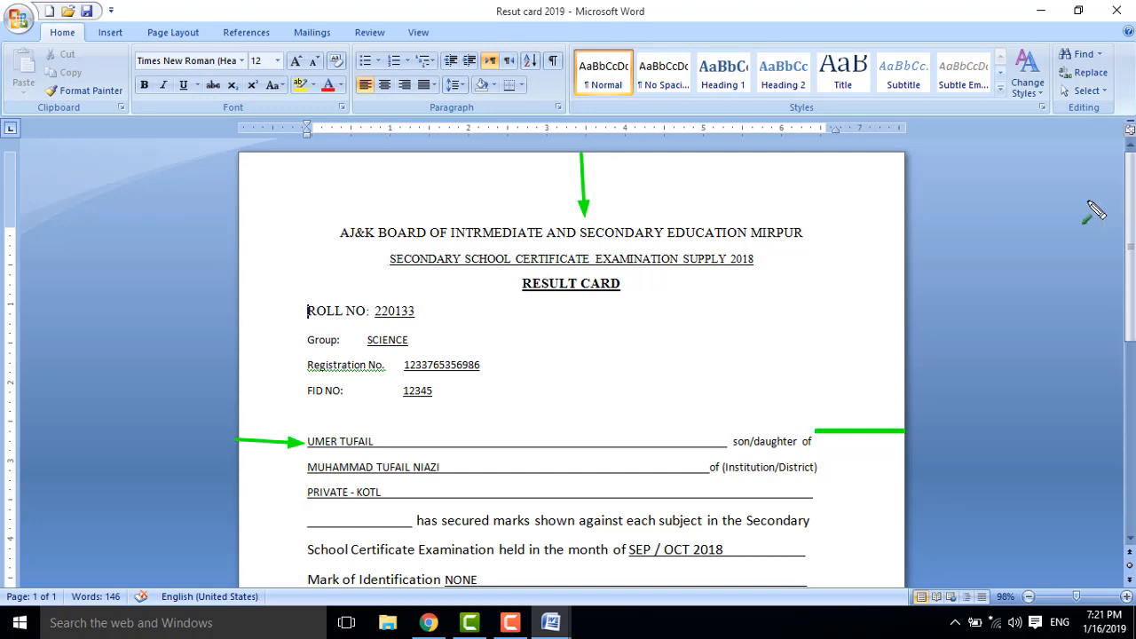
Scroll the result card back up so the board heading is in view.
scroll(590, 478, "down", 9)
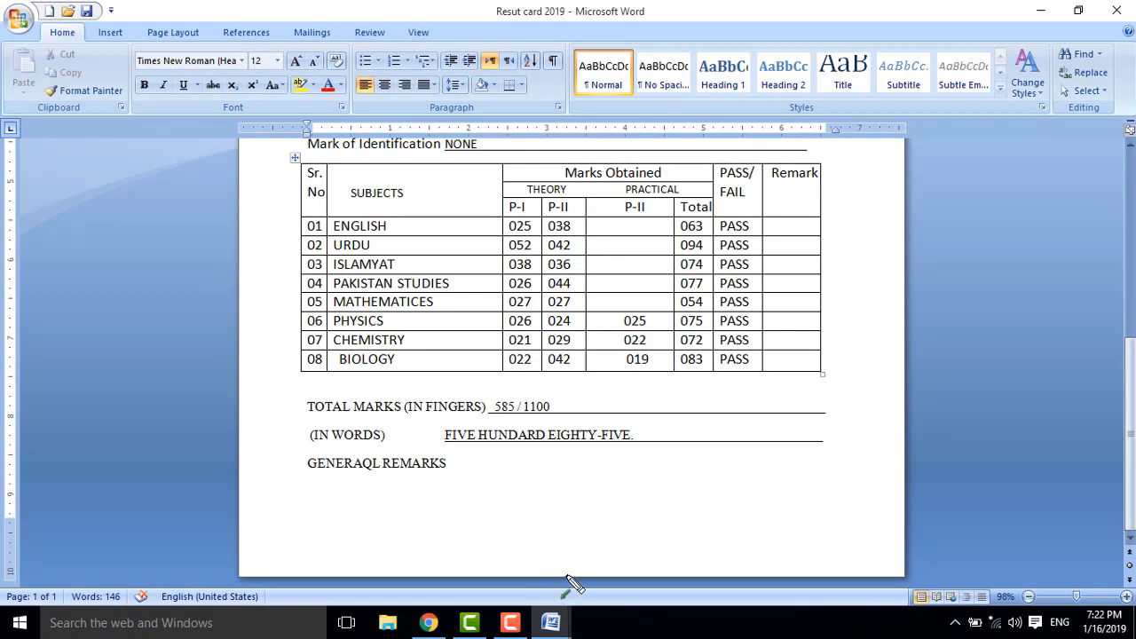
mouse_move(569, 577)
left_mouse_down()
mouse_move(571, 463)
mouse_move(571, 482)
left_mouse_up()
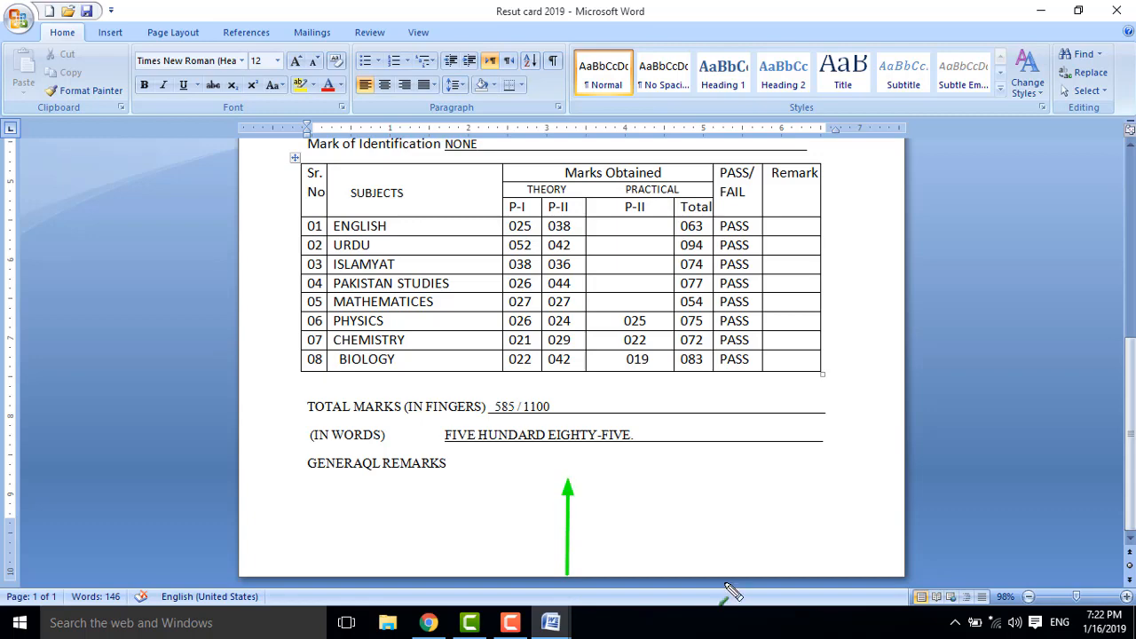
key("Escape")
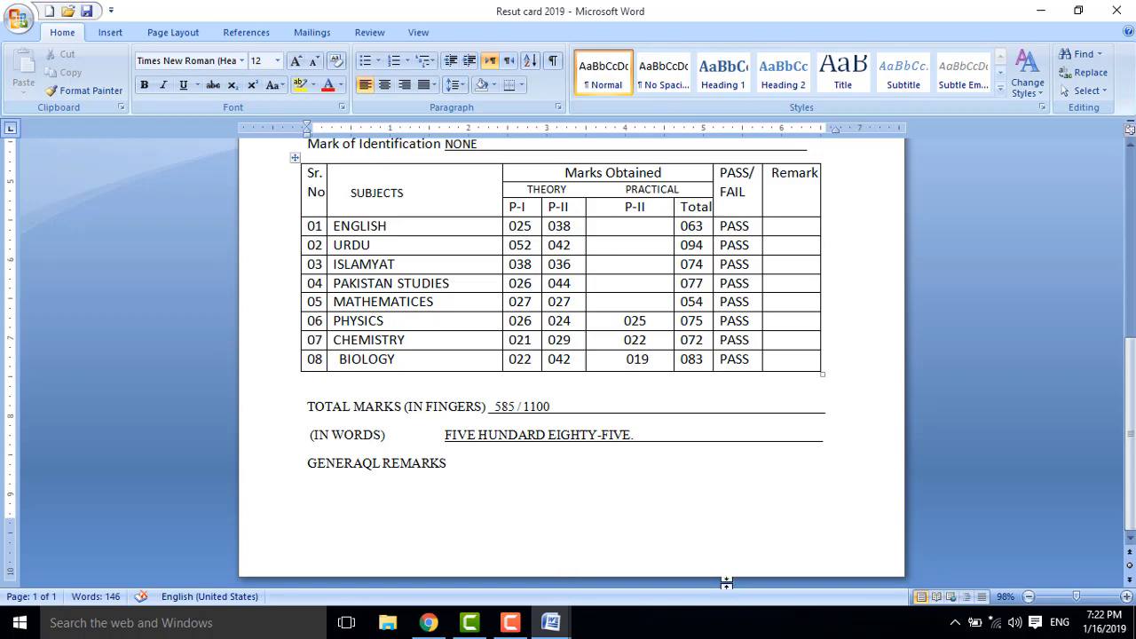
left_click_drag(1131, 434, 1131, 247)
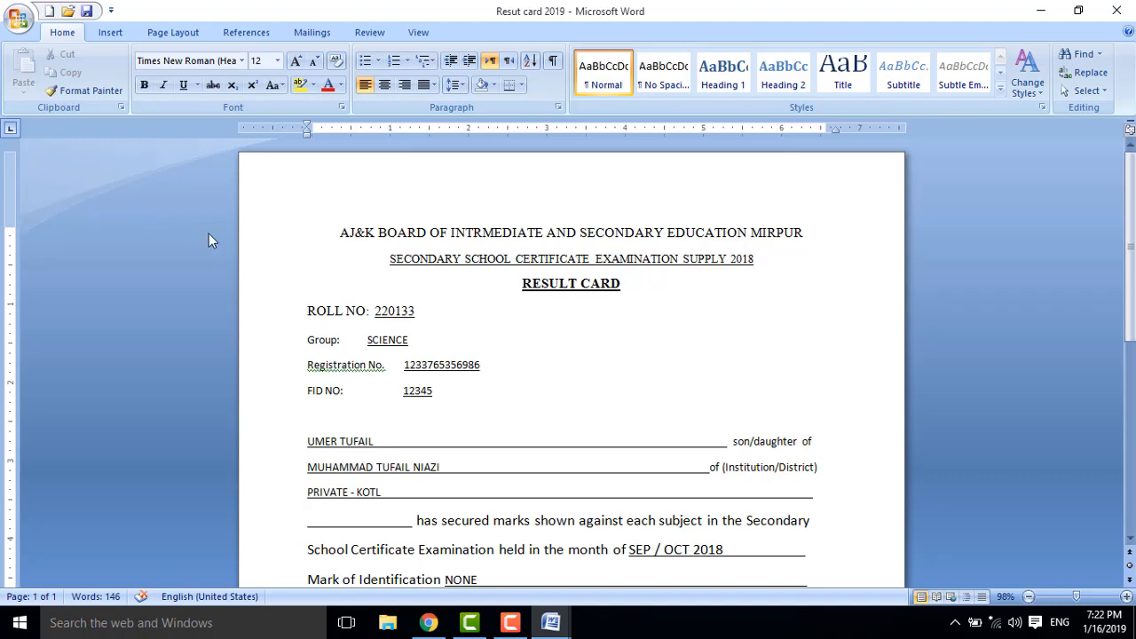
key("ctrl+2")
mouse_move(22, 251)
left_mouse_down()
mouse_move(195, 238)
mouse_move(235, 253)
left_mouse_up()
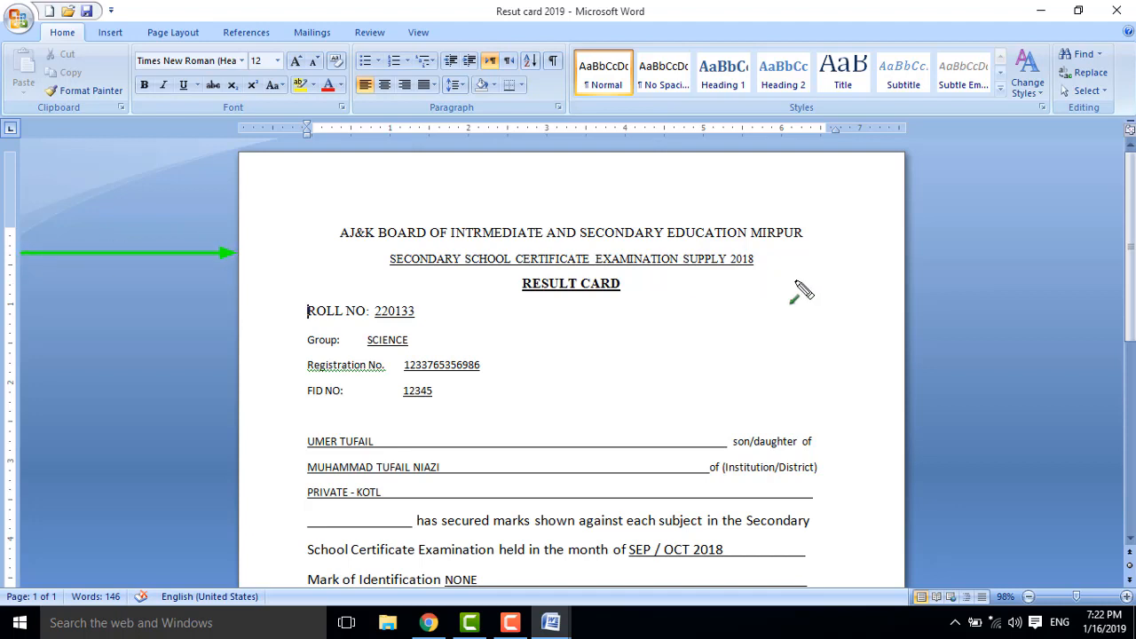
mouse_move(1123, 247)
left_mouse_down()
mouse_move(925, 263)
mouse_move(907, 254)
left_mouse_up()
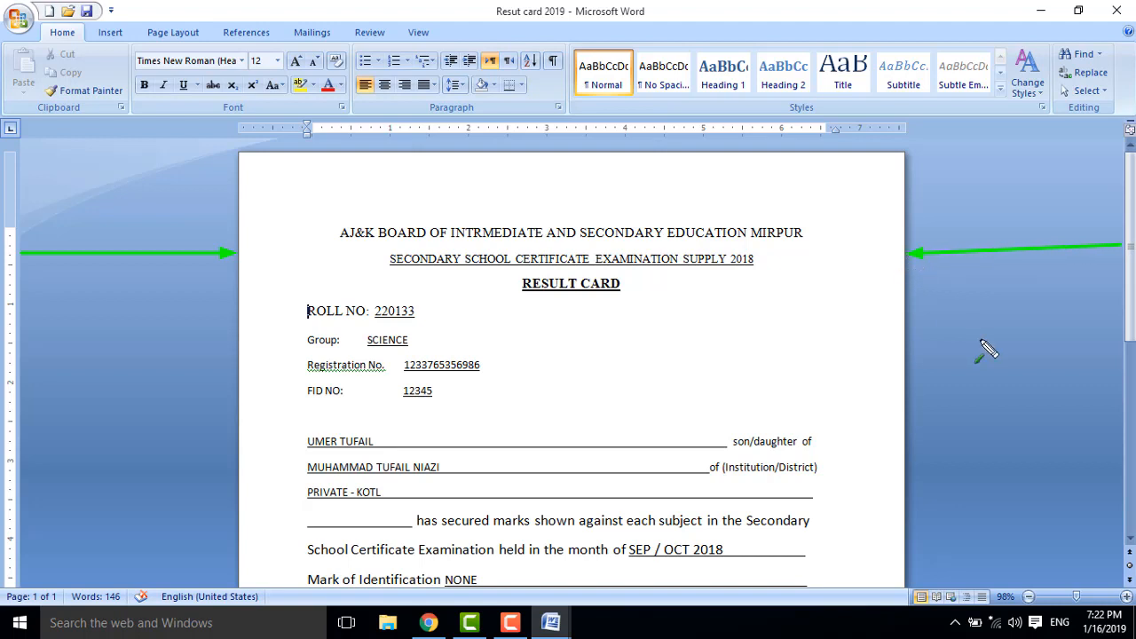
key("Escape")
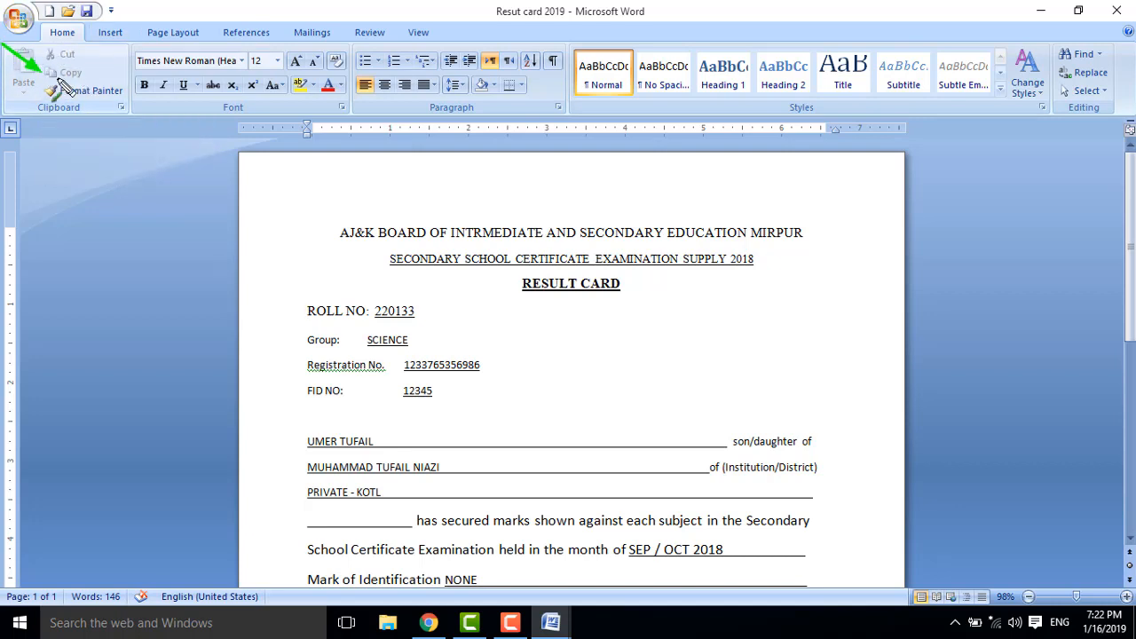
mouse_move(76, 79)
left_mouse_down()
mouse_move(58, 53)
mouse_move(91, 60)
mouse_move(71, 71)
left_mouse_up()
left_click_drag(12, 131, 27, 83)
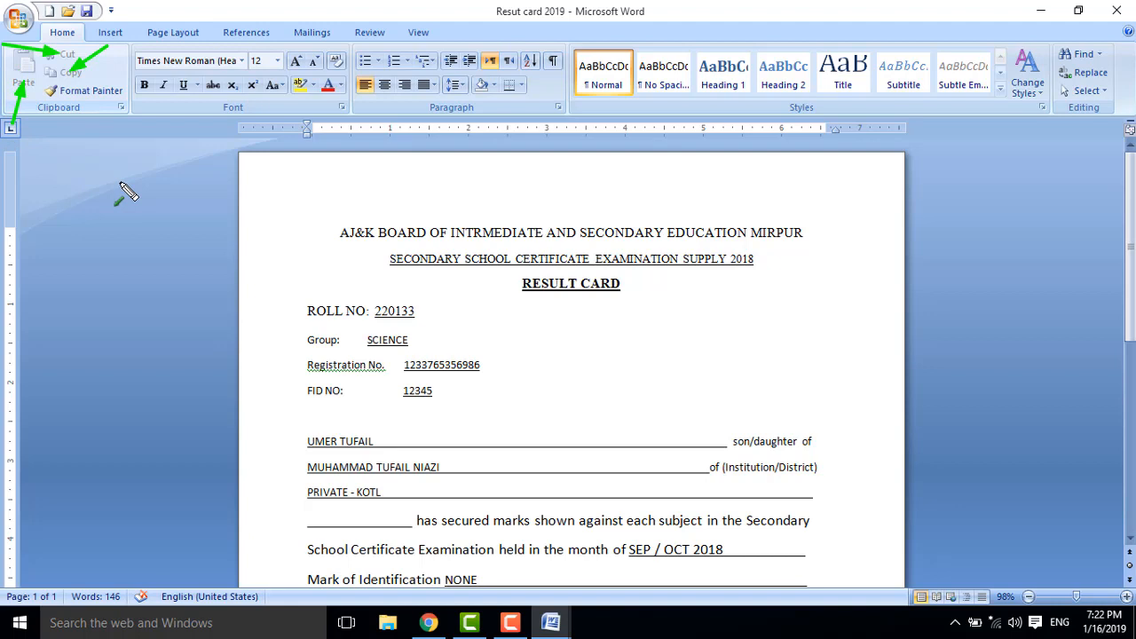
key("e")
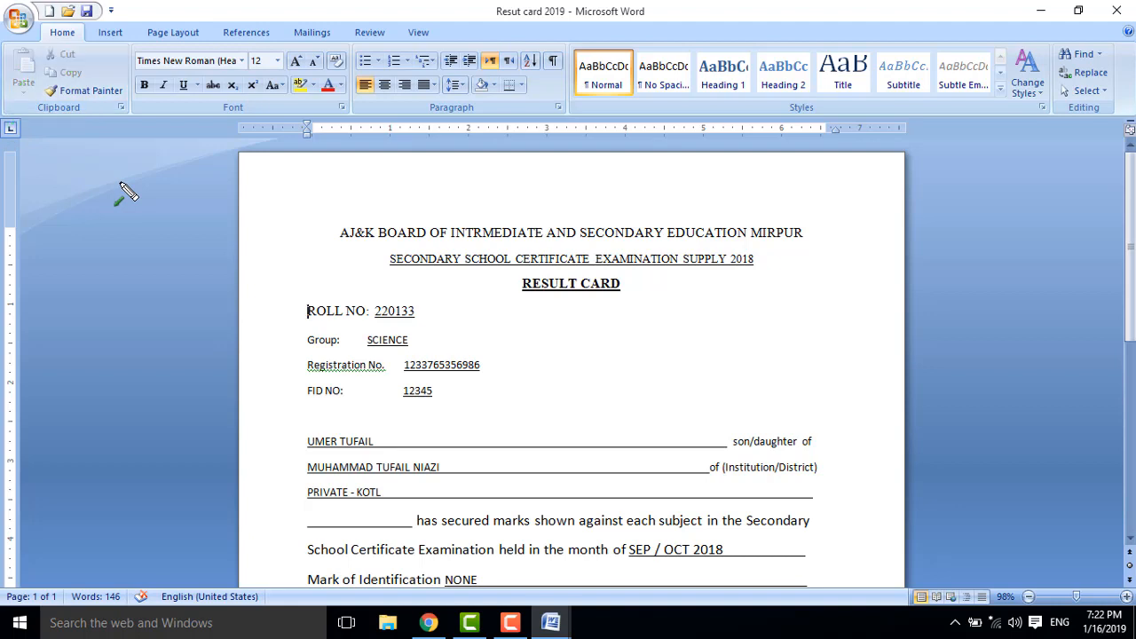
left_click_drag(2, 41, 99, 86)
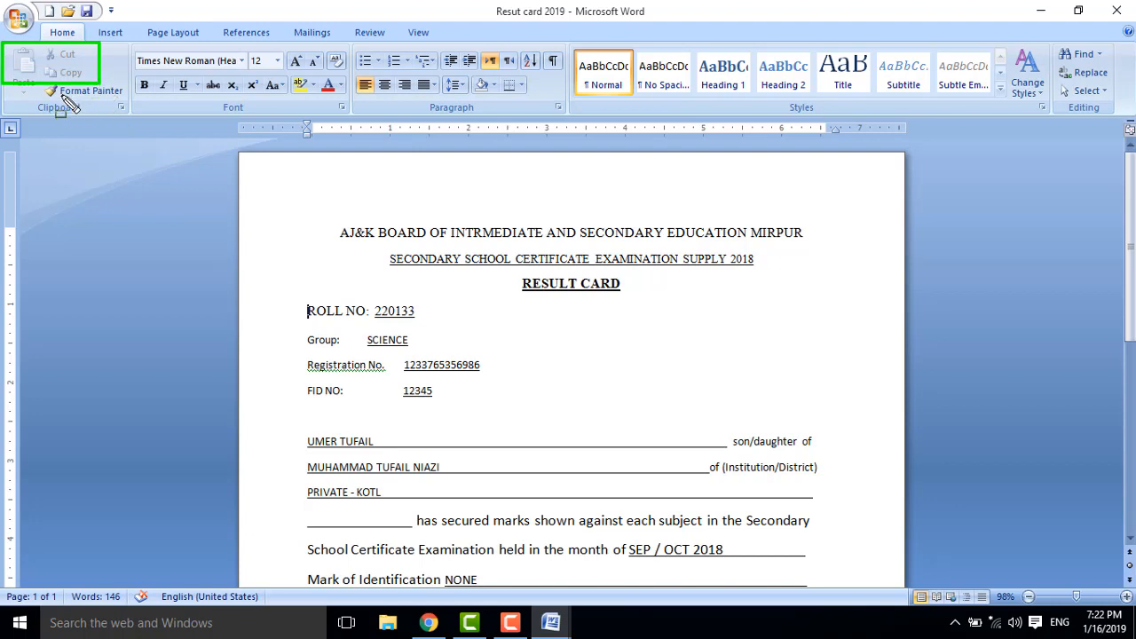
key("Escape")
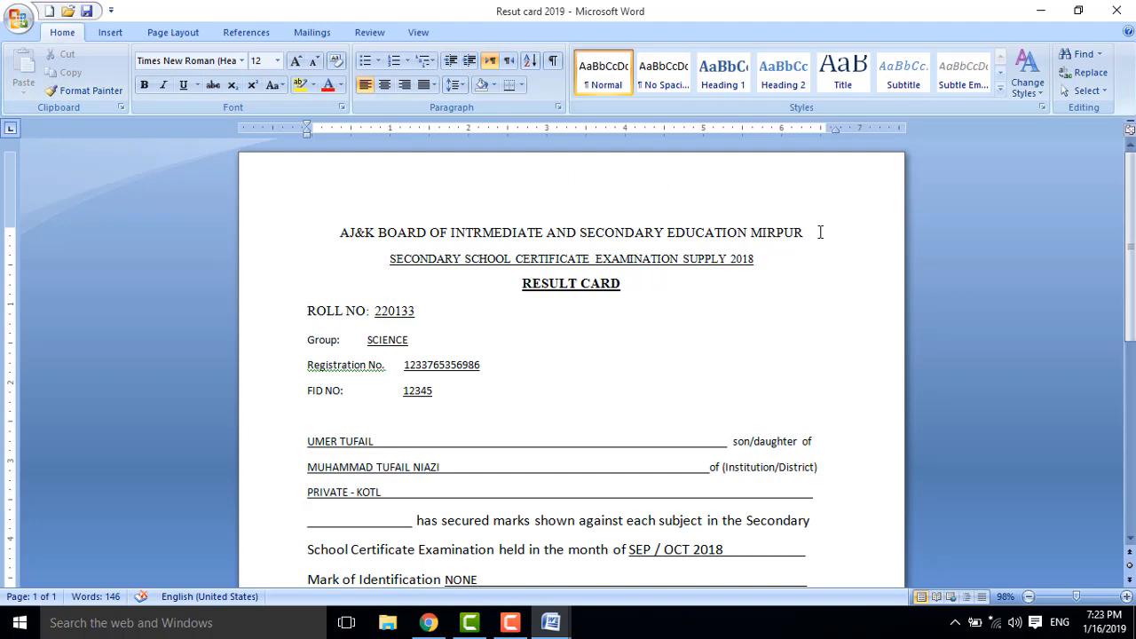
Cut the AJ&K BOARD heading line and add a blank line above the examination title.
left_click_drag(820, 232, 339, 237)
key("ctrl+c")
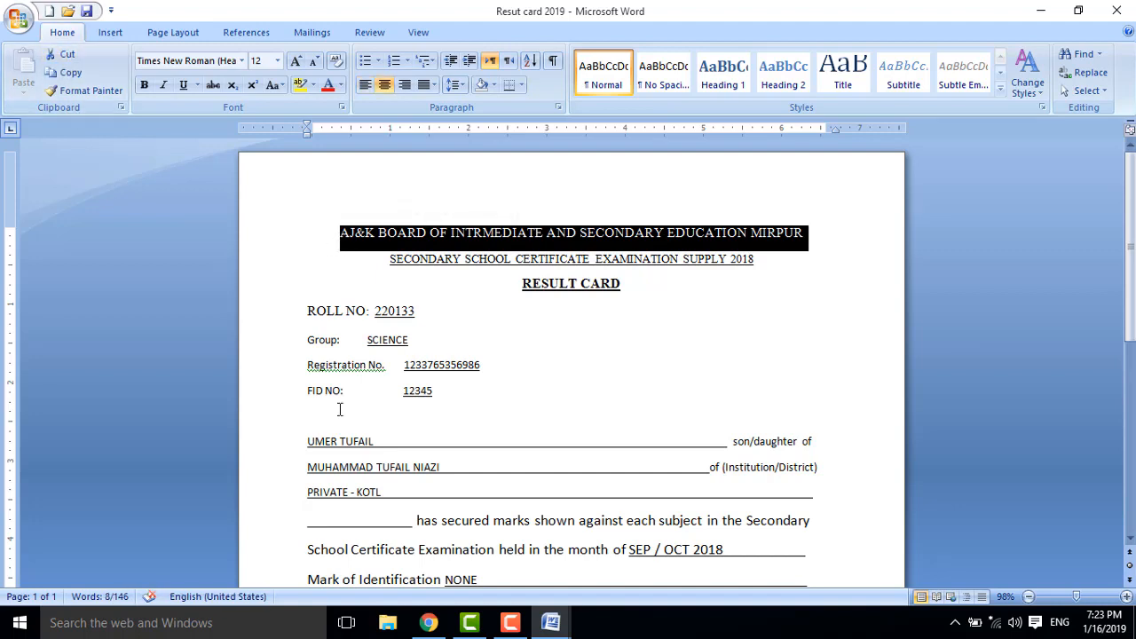
left_click(66, 54)
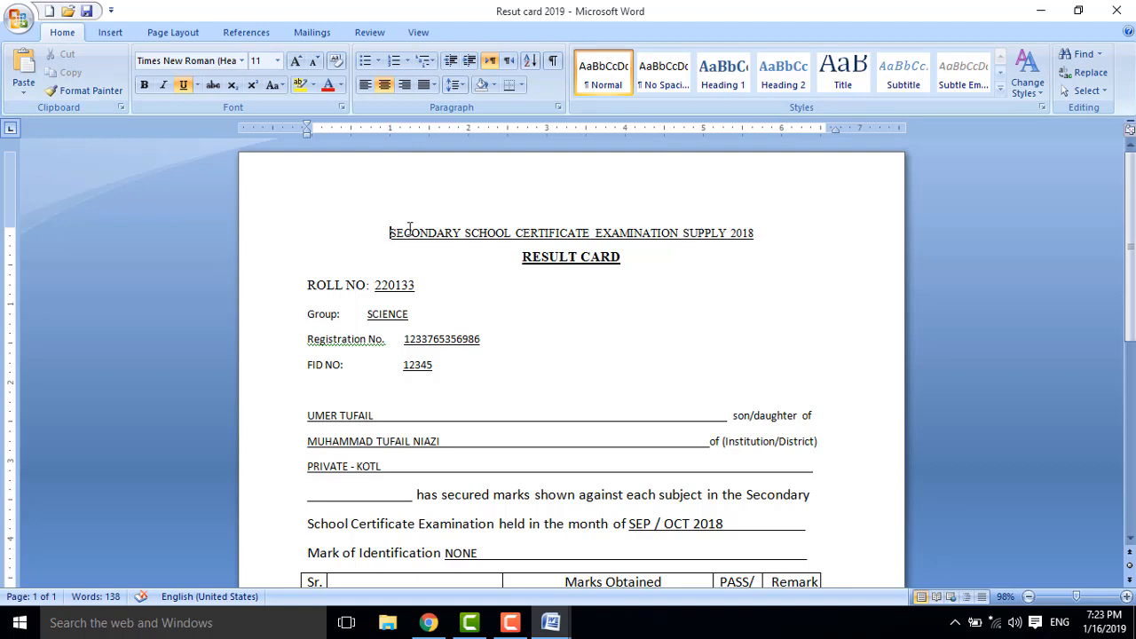
key("Return")
key("Return")
key("Return")
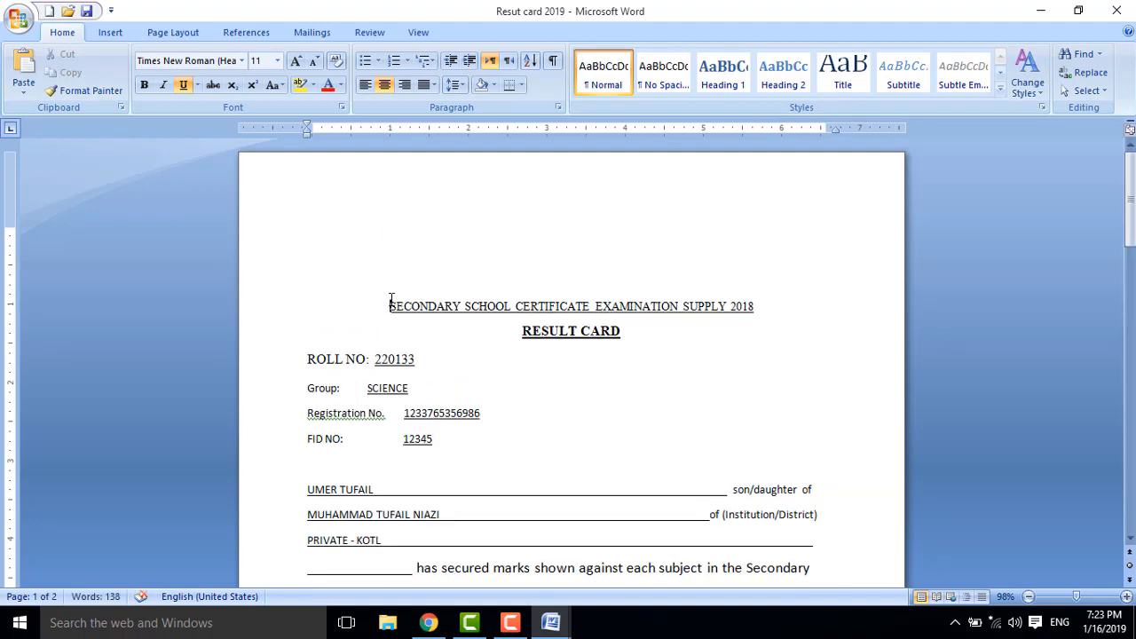
Paste the AJ&K board heading onto the top blank line, remove the empty line, and select it.
left_click(393, 284)
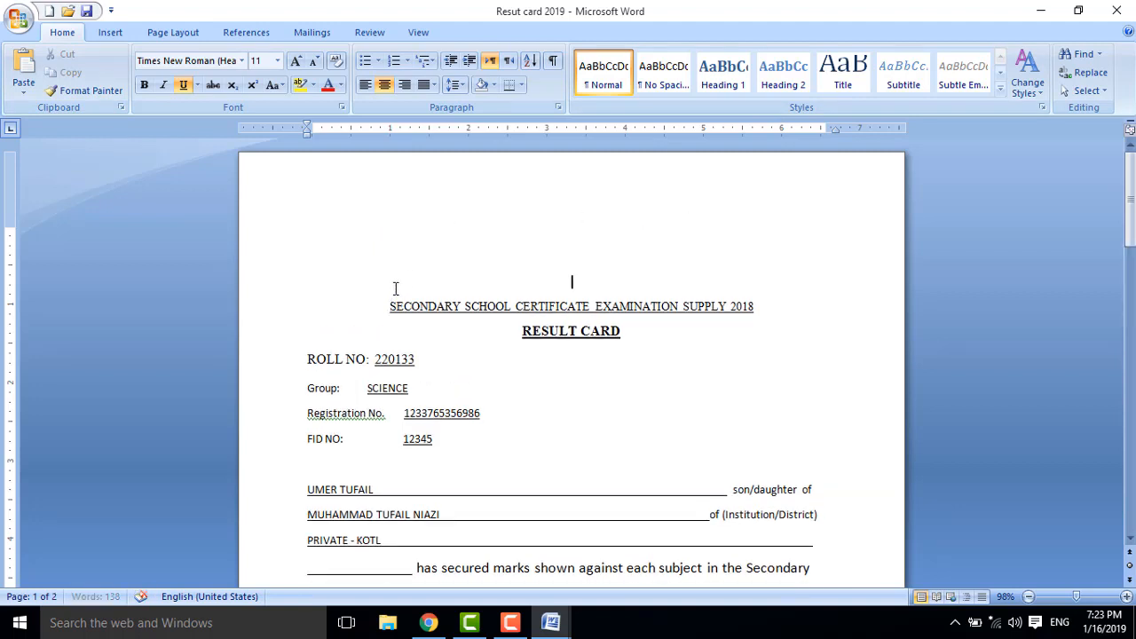
left_click(24, 69)
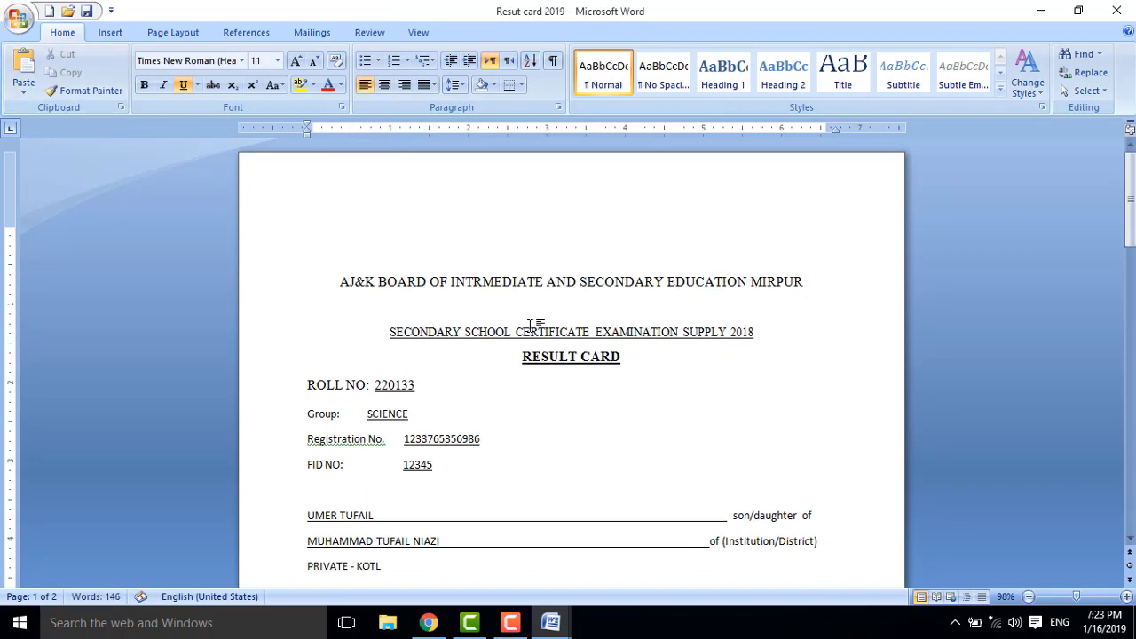
key("BackSpace")
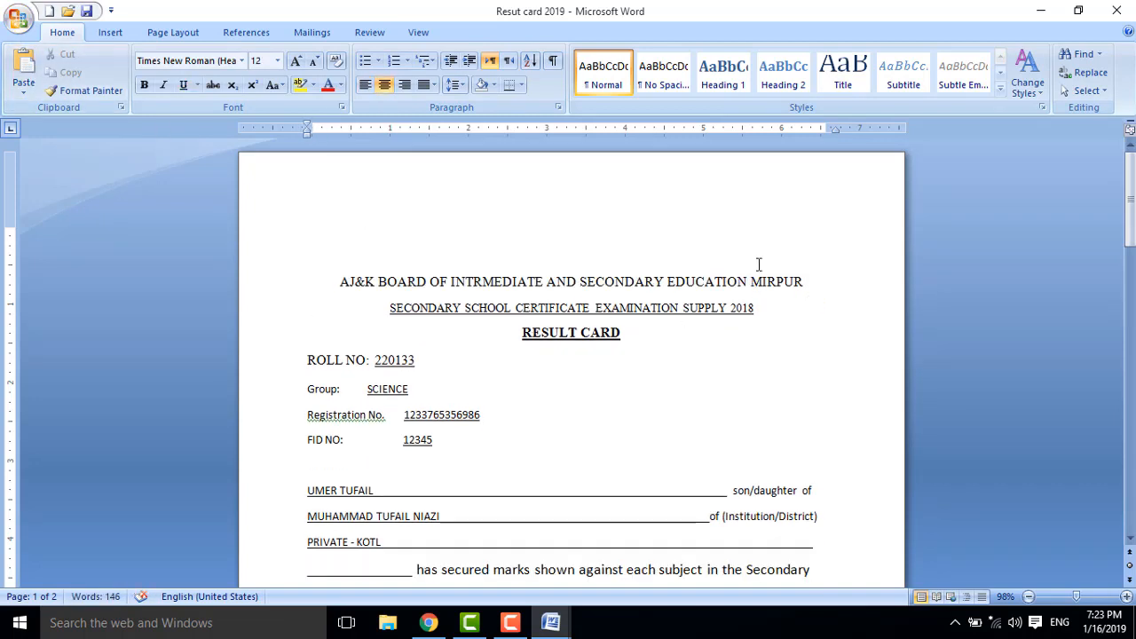
key("Down")
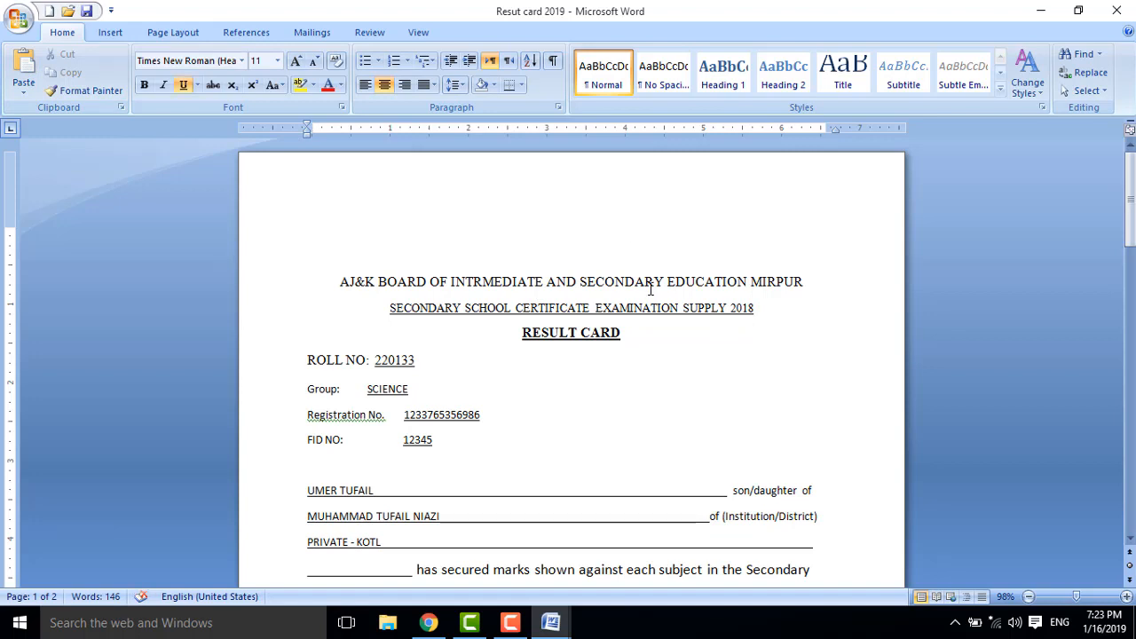
left_click_drag(807, 284, 339, 282)
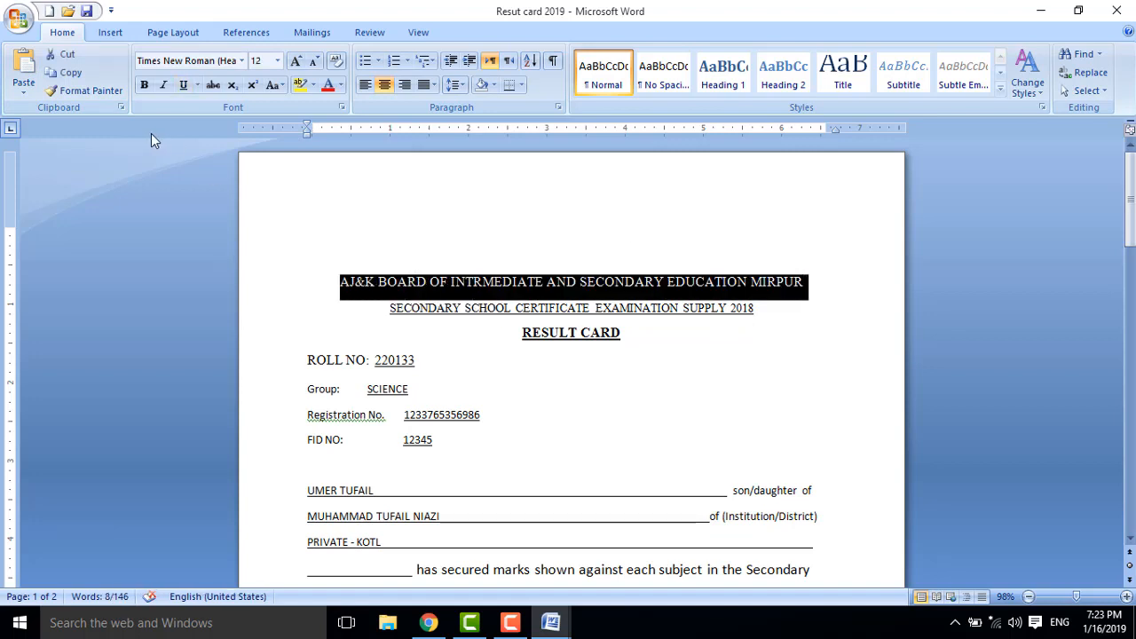
Copy the board heading, paste a duplicate directly above it, and close the gap between them.
left_click(69, 73)
left_click(483, 250)
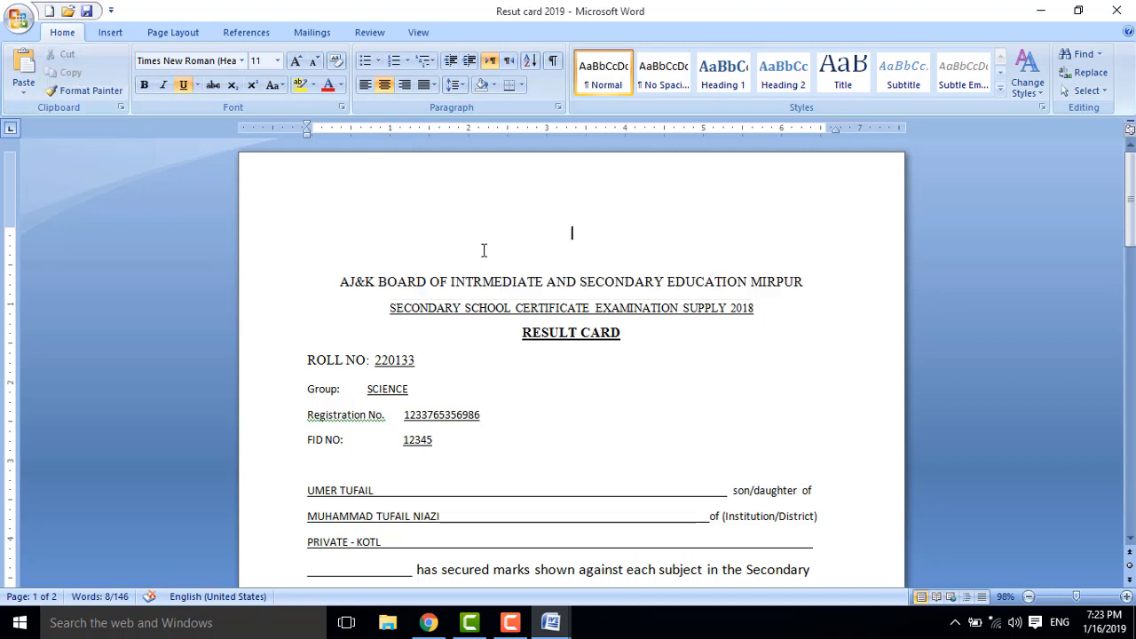
left_click(24, 69)
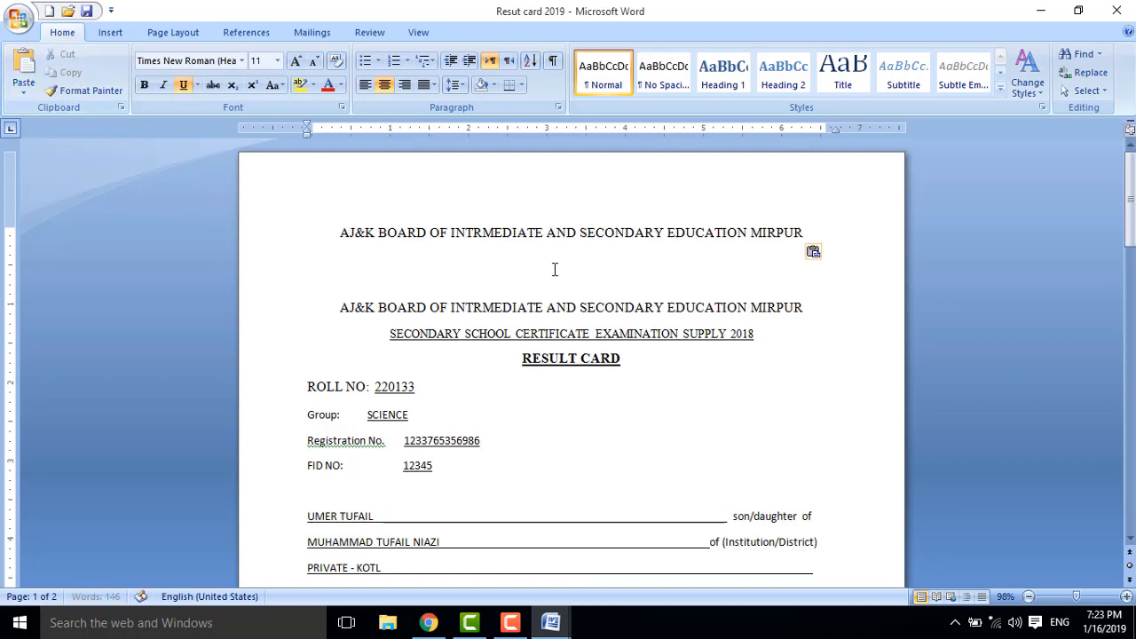
triple_click(497, 276)
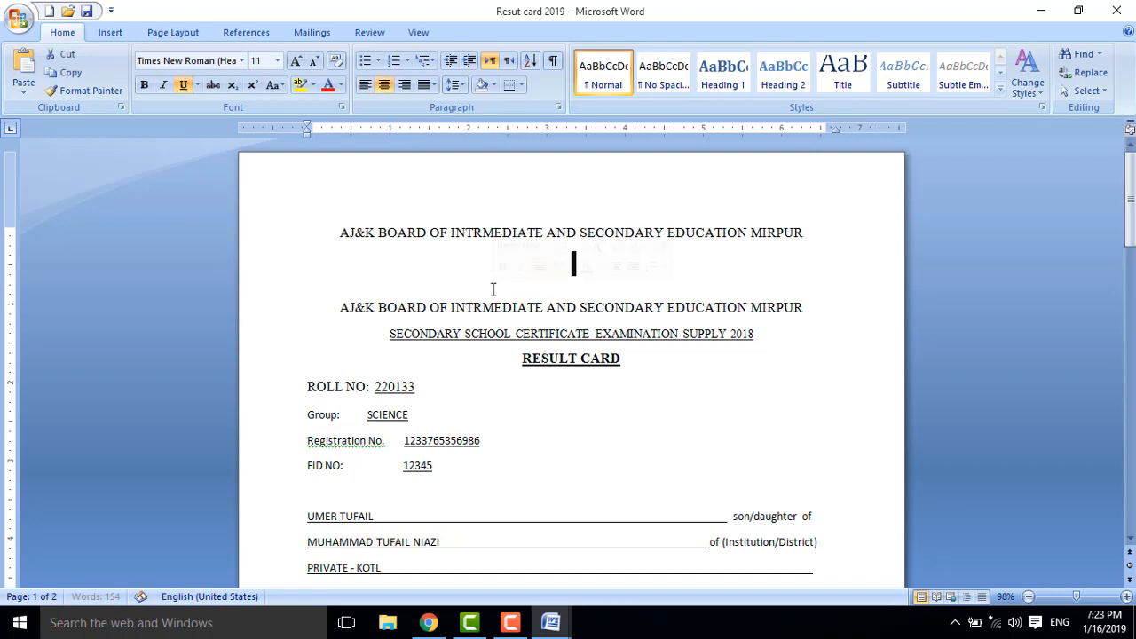
left_click(493, 288)
key("BackSpace")
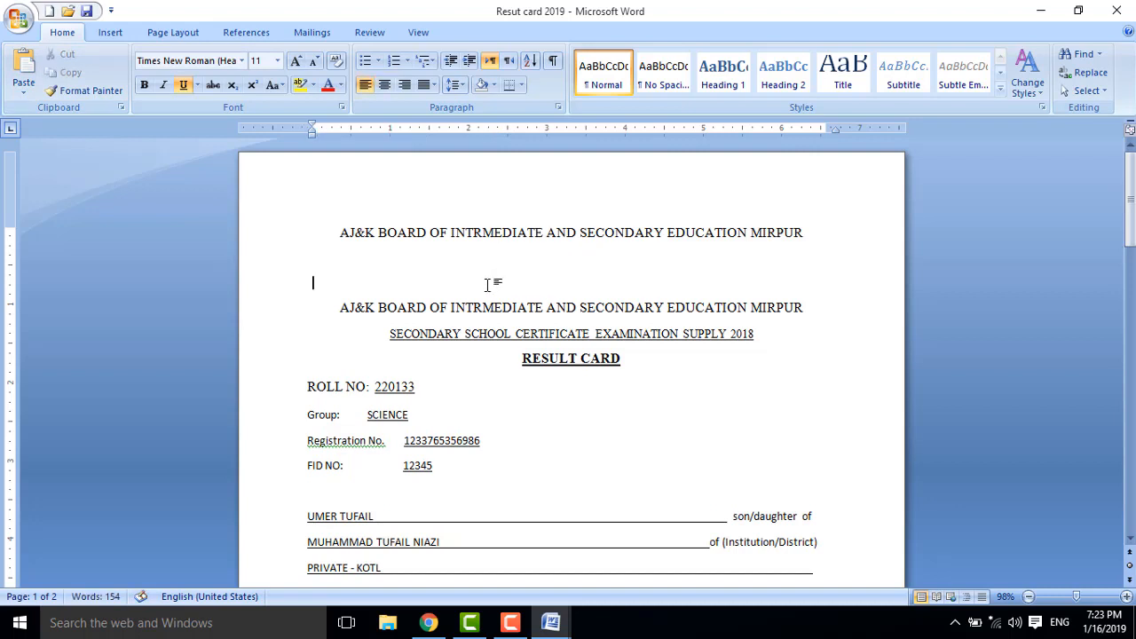
key("BackSpace")
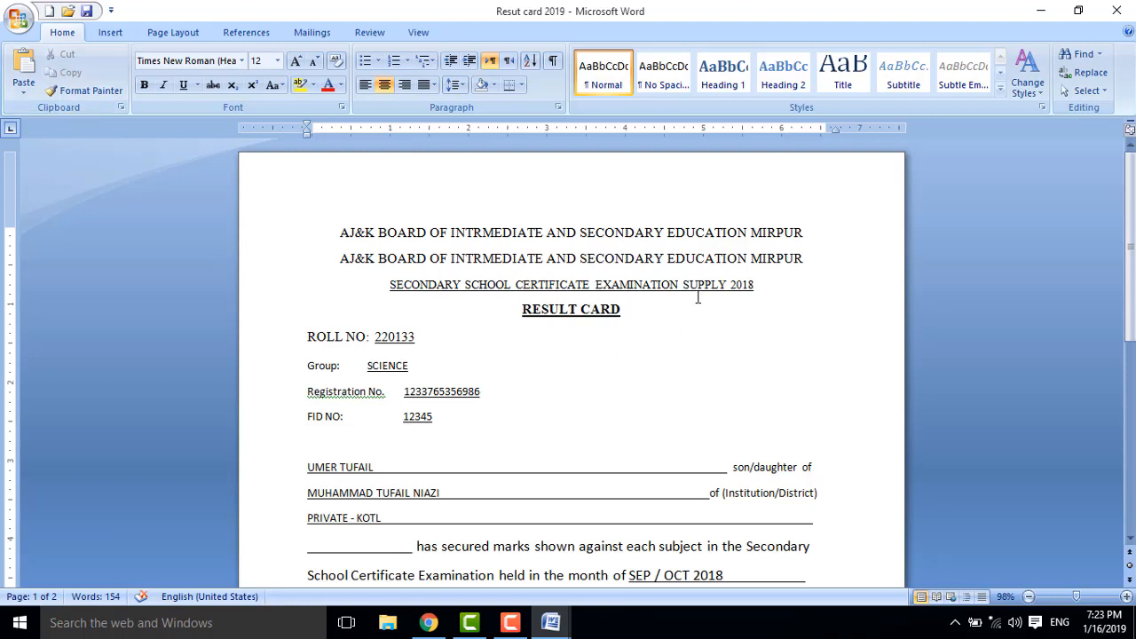
left_click_drag(804, 233, 332, 218)
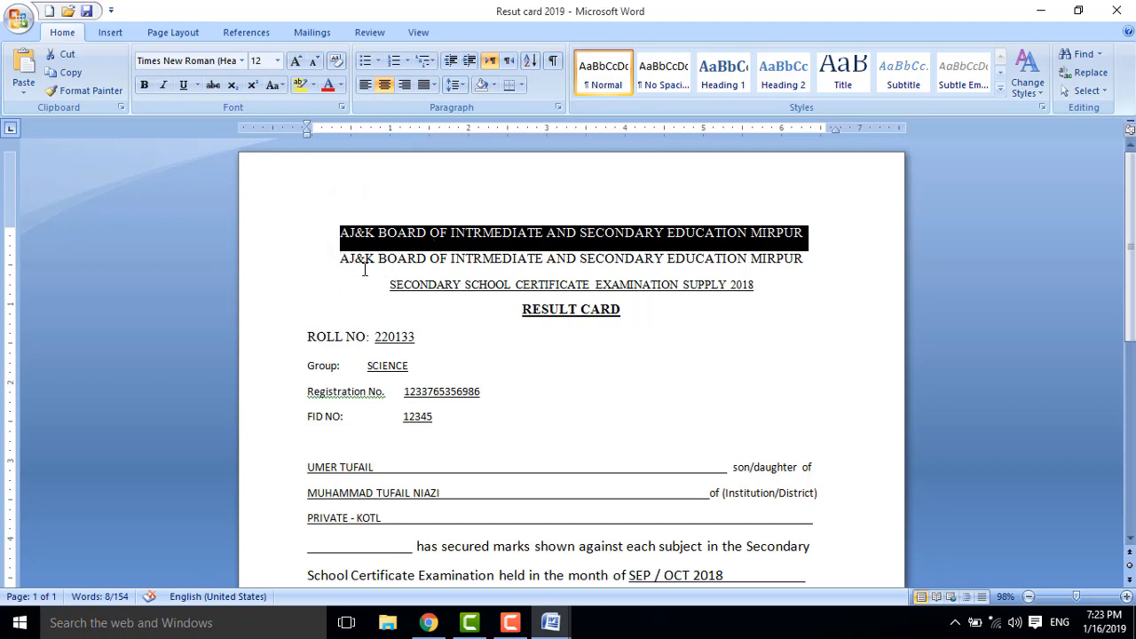
Zoom in and set the first board heading line's font to Arial.
left_click(350, 292)
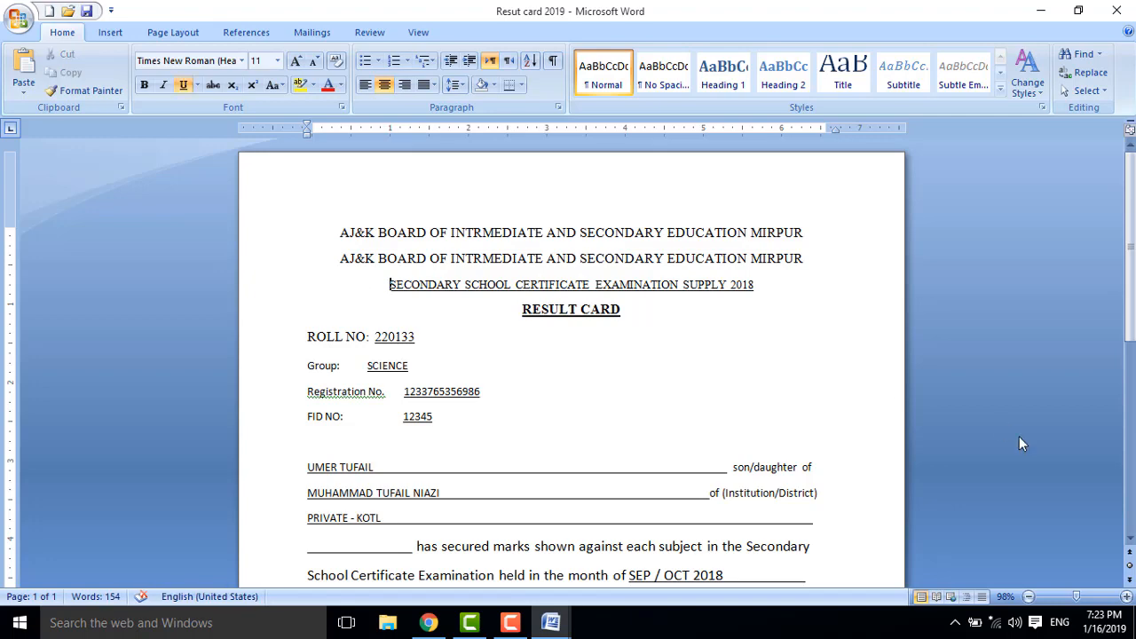
left_click(1126, 598)
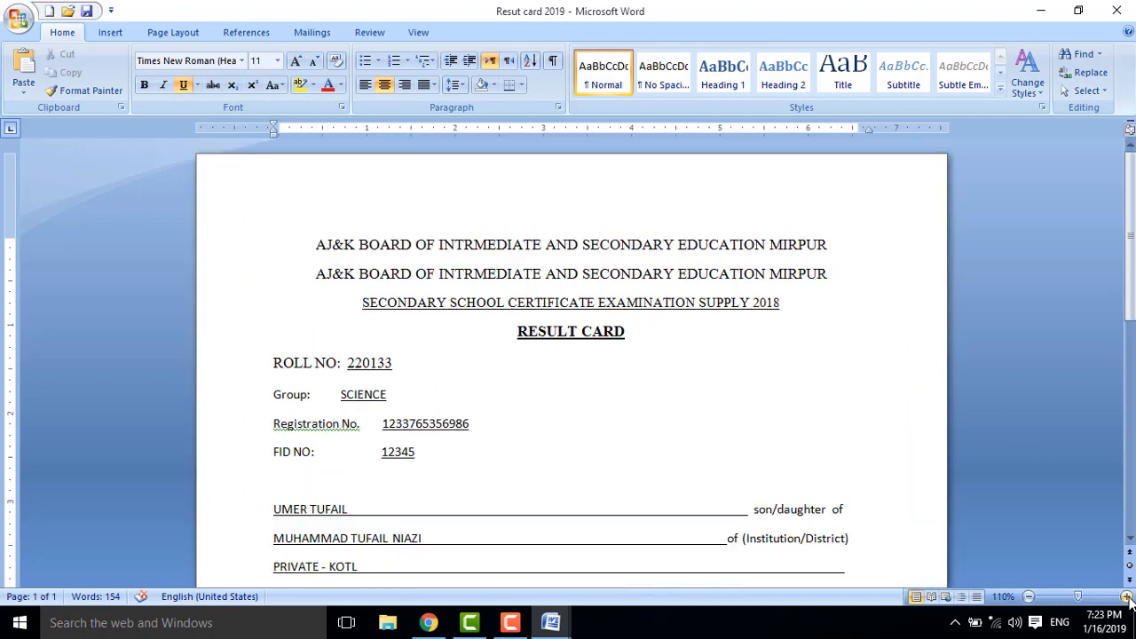
left_click(1126, 599)
left_click(1128, 599)
left_click(1128, 599)
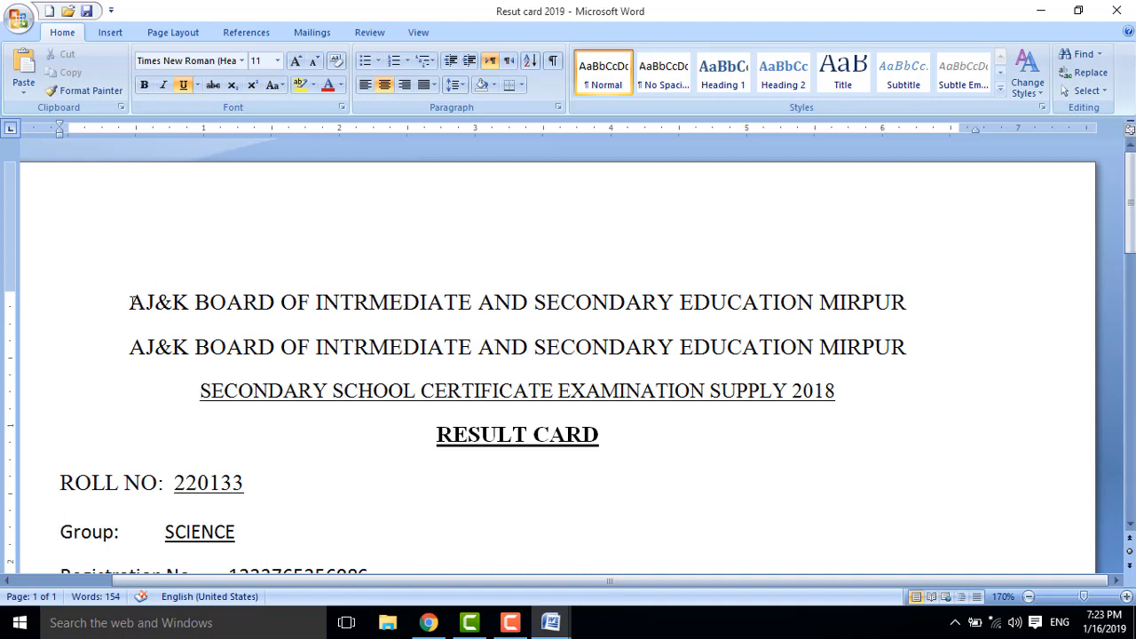
left_click_drag(130, 302, 877, 302)
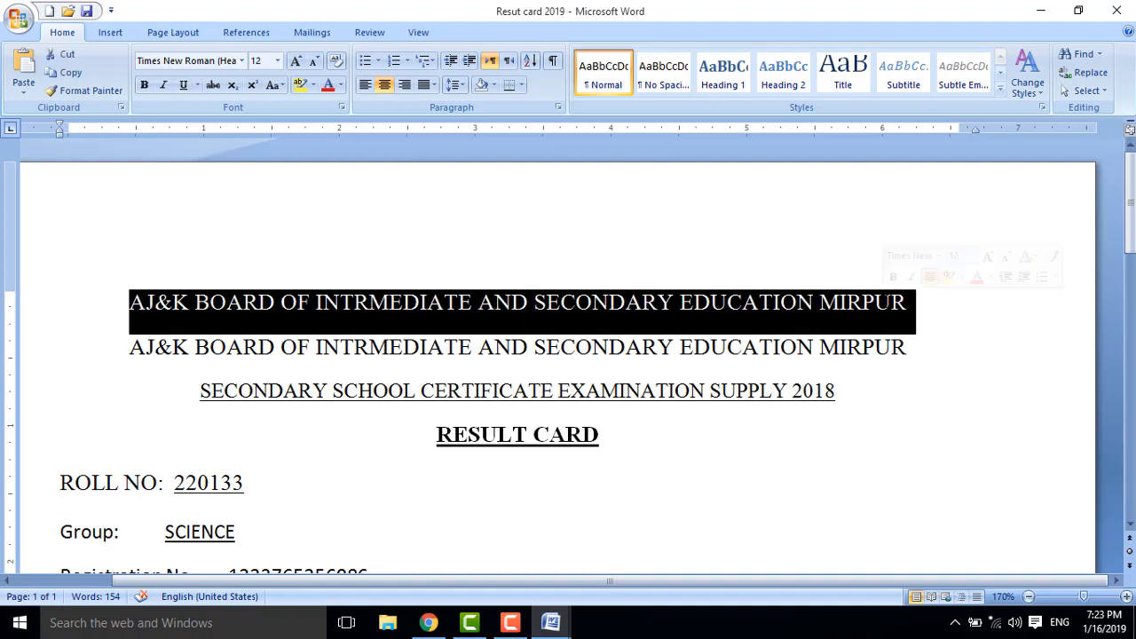
left_click(241, 60)
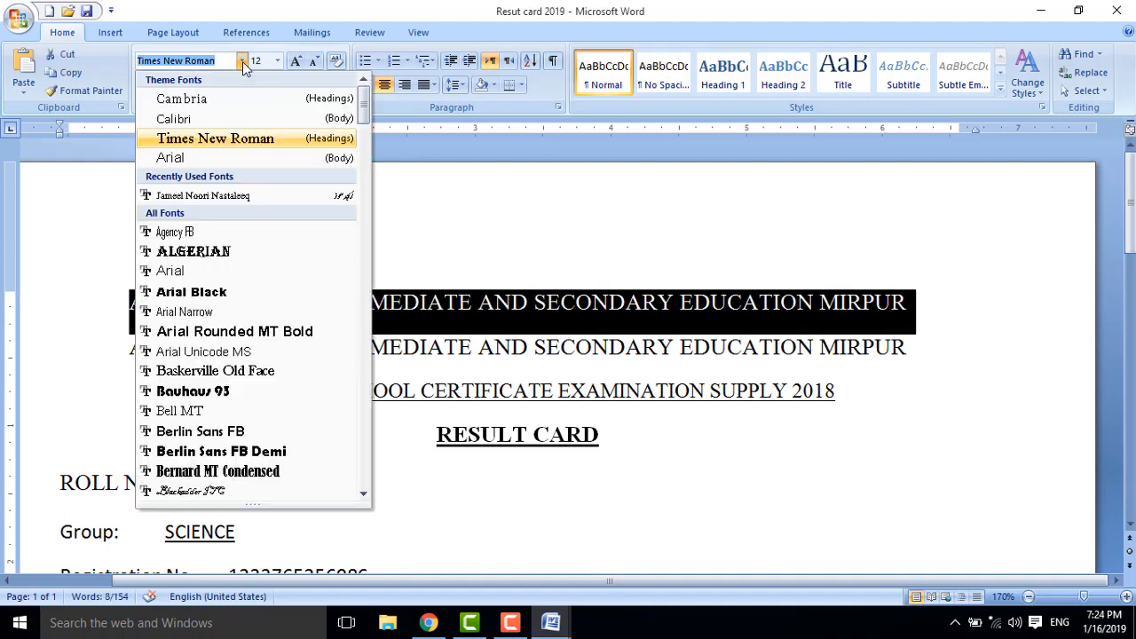
left_click(244, 156)
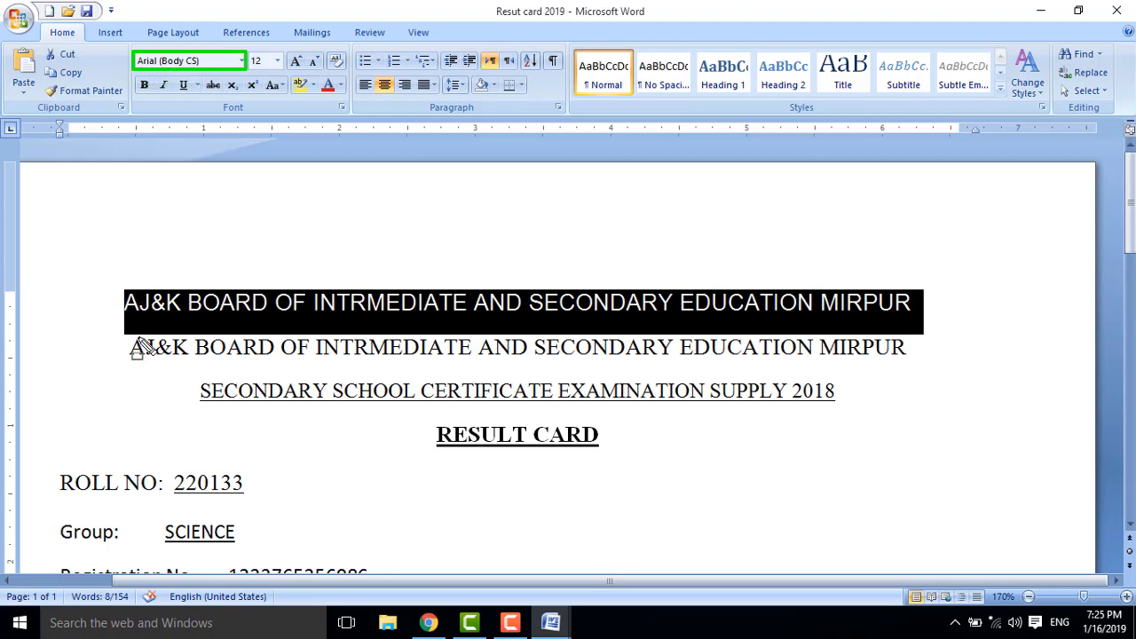
Clear the selection to compare the Arial heading with the Times New Roman copy.
mouse_move(461, 351)
left_mouse_down()
mouse_move(754, 408)
mouse_move(867, 363)
mouse_move(919, 364)
left_mouse_up()
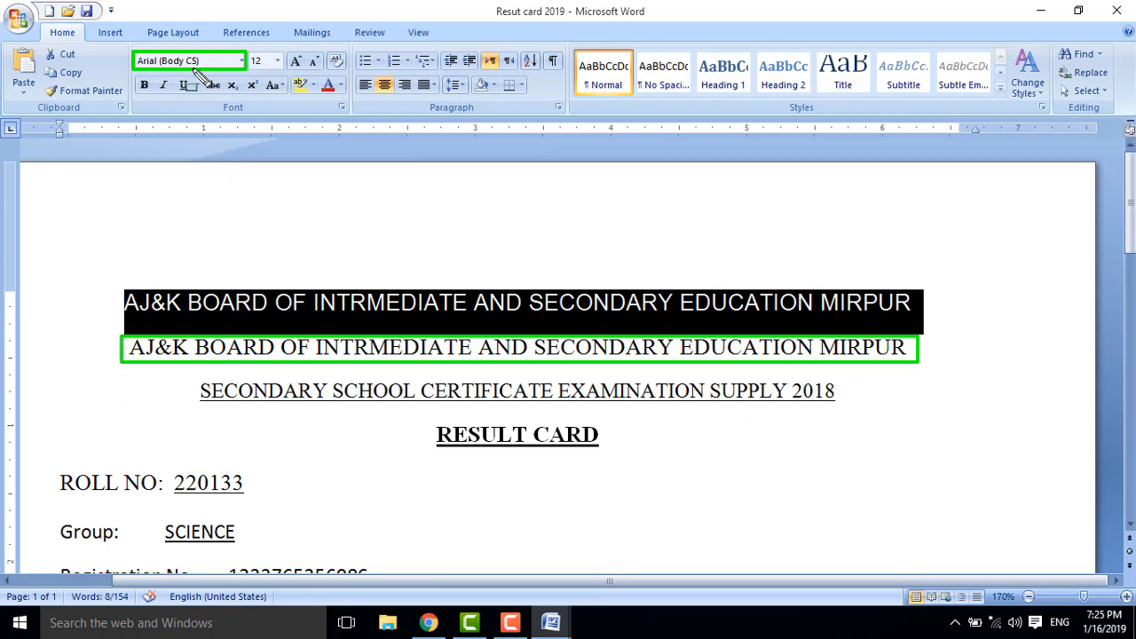
key("Escape")
left_click(367, 341)
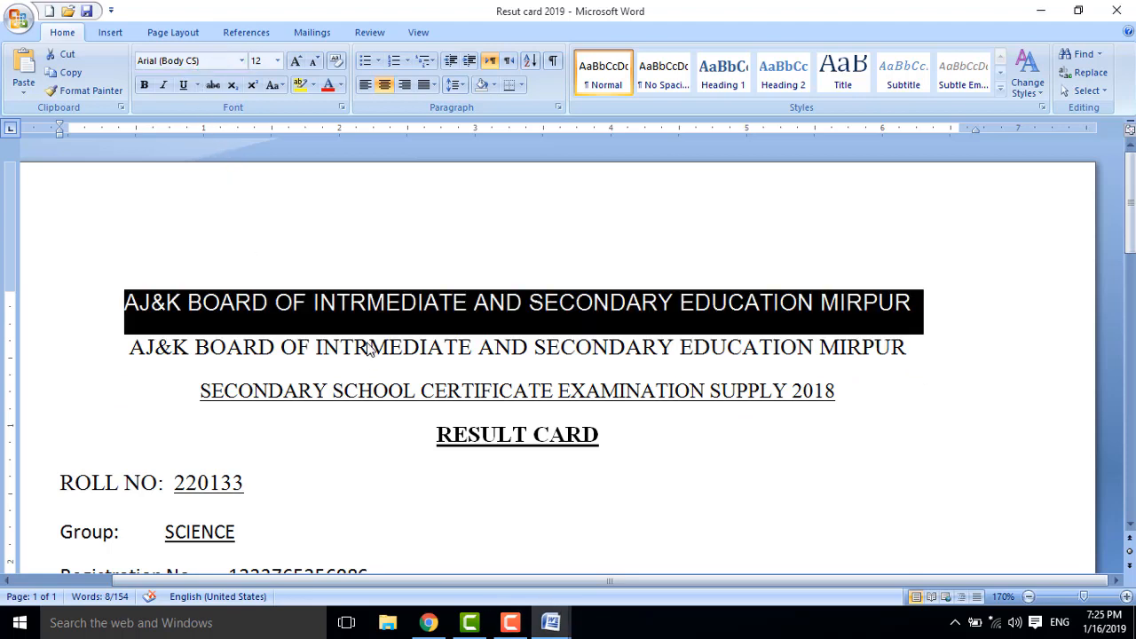
left_click(368, 346)
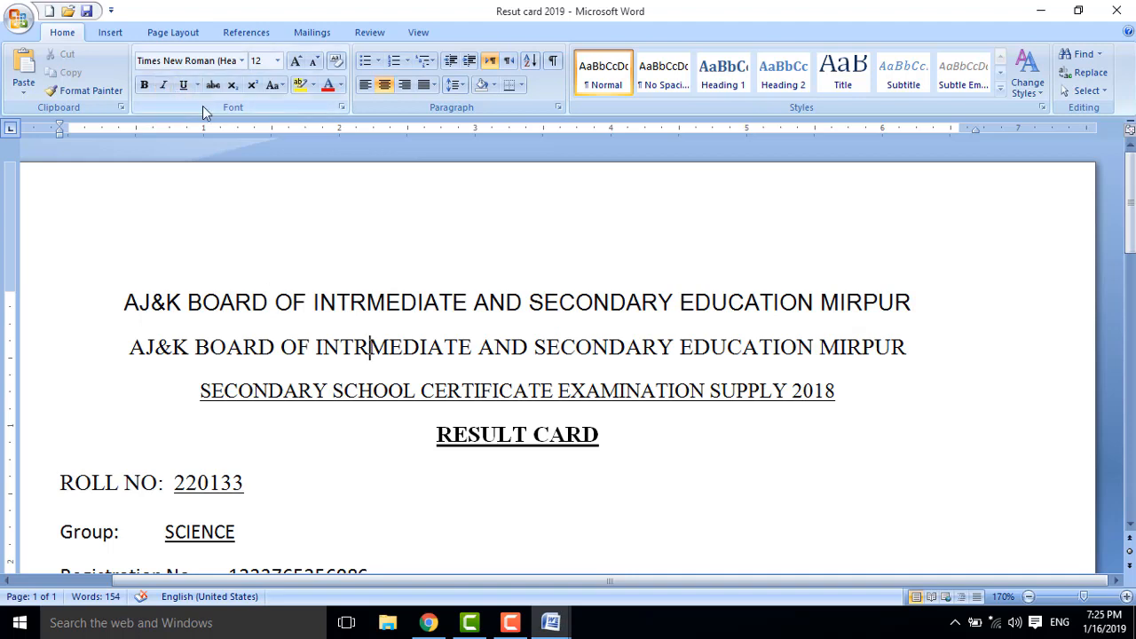
mouse_move(135, 50)
left_mouse_down()
mouse_move(181, 72)
mouse_move(248, 73)
left_mouse_up()
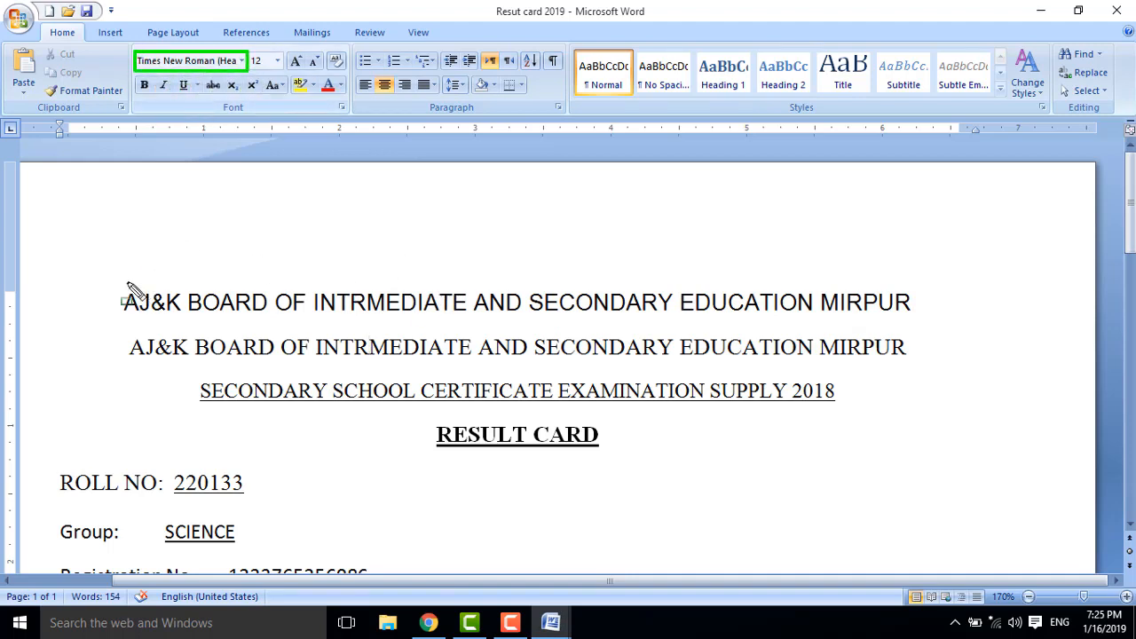
mouse_move(116, 283)
left_mouse_down()
mouse_move(246, 355)
mouse_move(718, 318)
mouse_move(923, 339)
mouse_move(915, 318)
left_mouse_up()
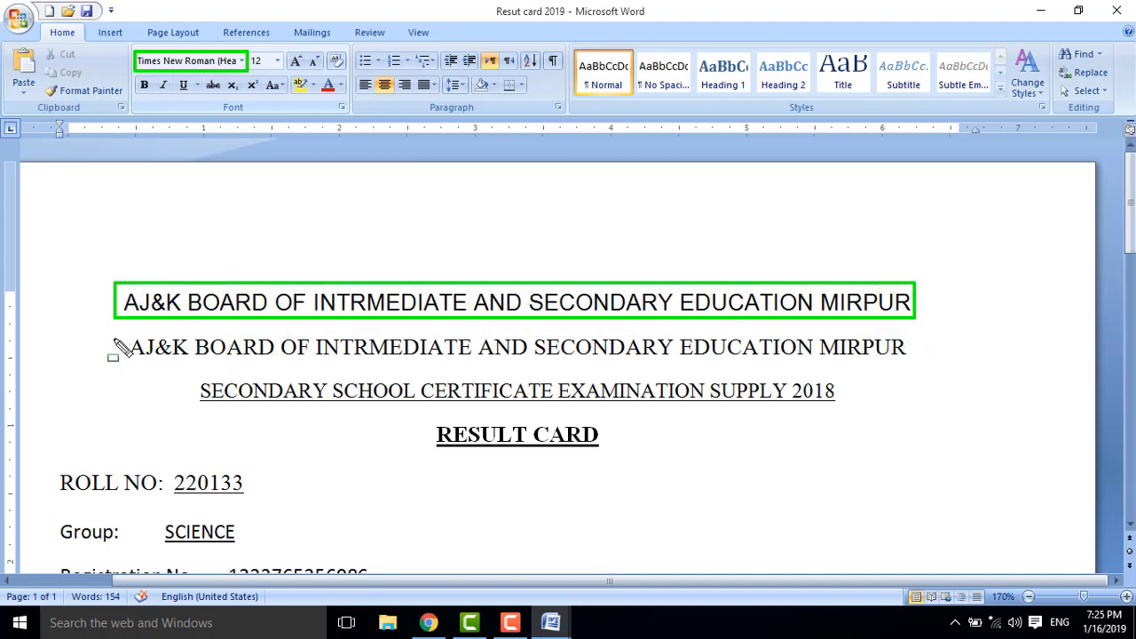
mouse_move(114, 330)
left_mouse_down()
mouse_move(294, 367)
mouse_move(915, 369)
left_mouse_up()
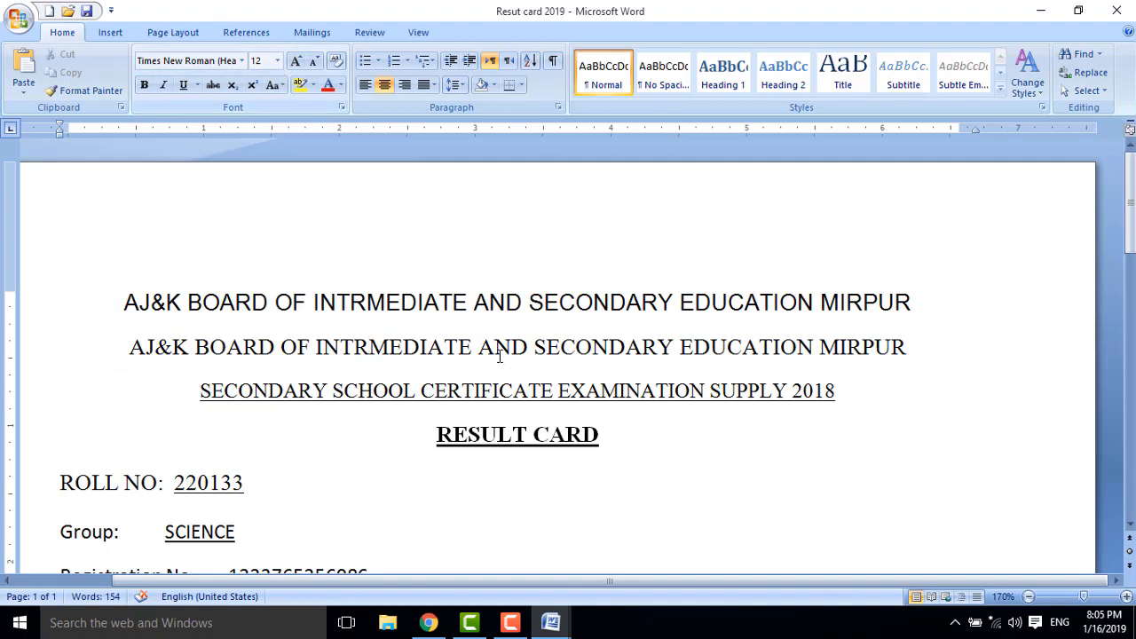
Set the first heading's font size to 17, then enlarge it to 31 pt.
left_click_drag(914, 302, 169, 258)
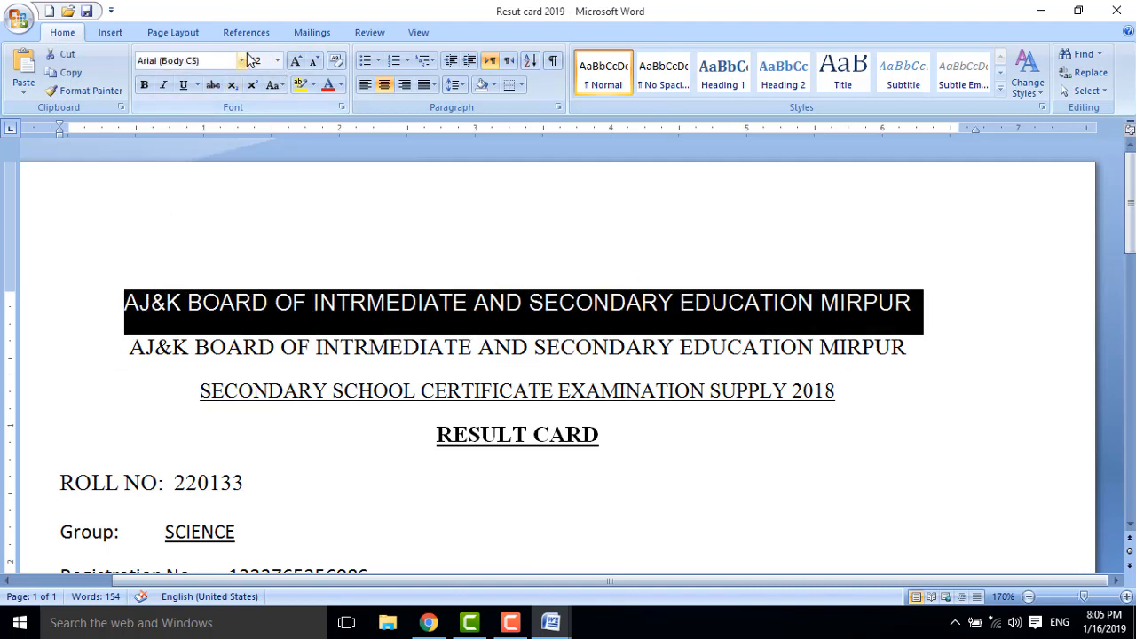
left_click(277, 61)
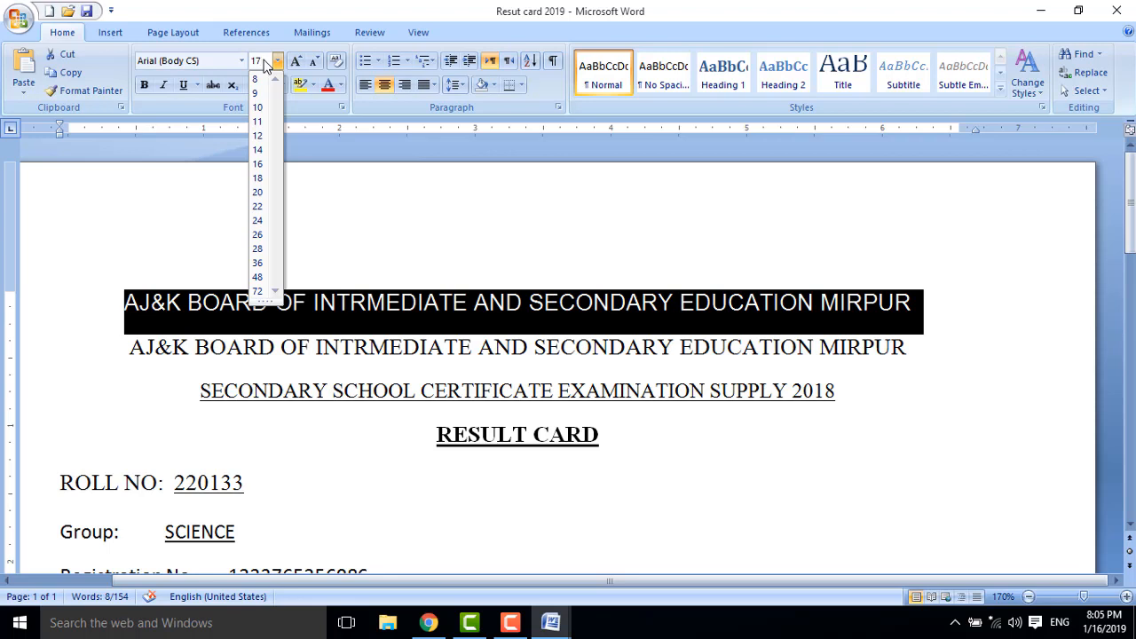
key("Return")
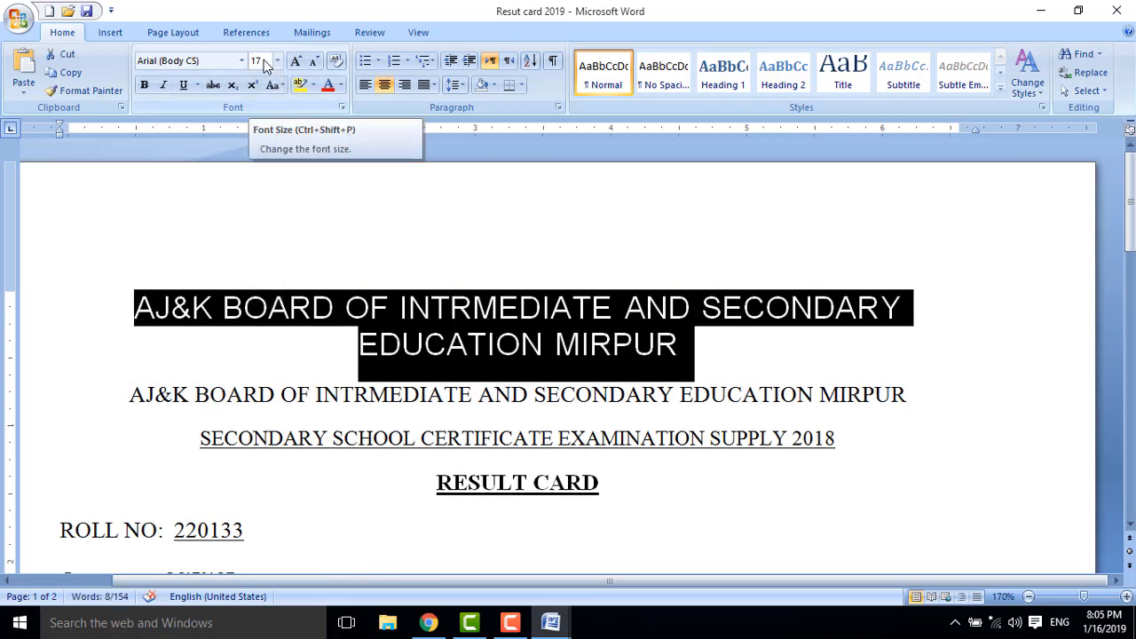
left_click(265, 61)
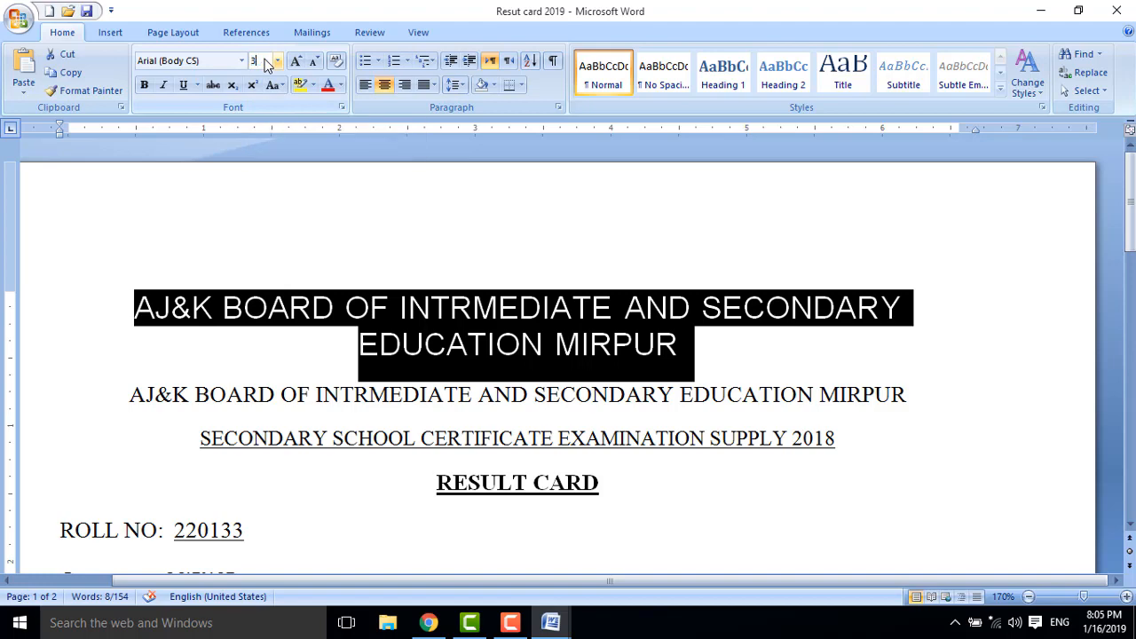
key("Return")
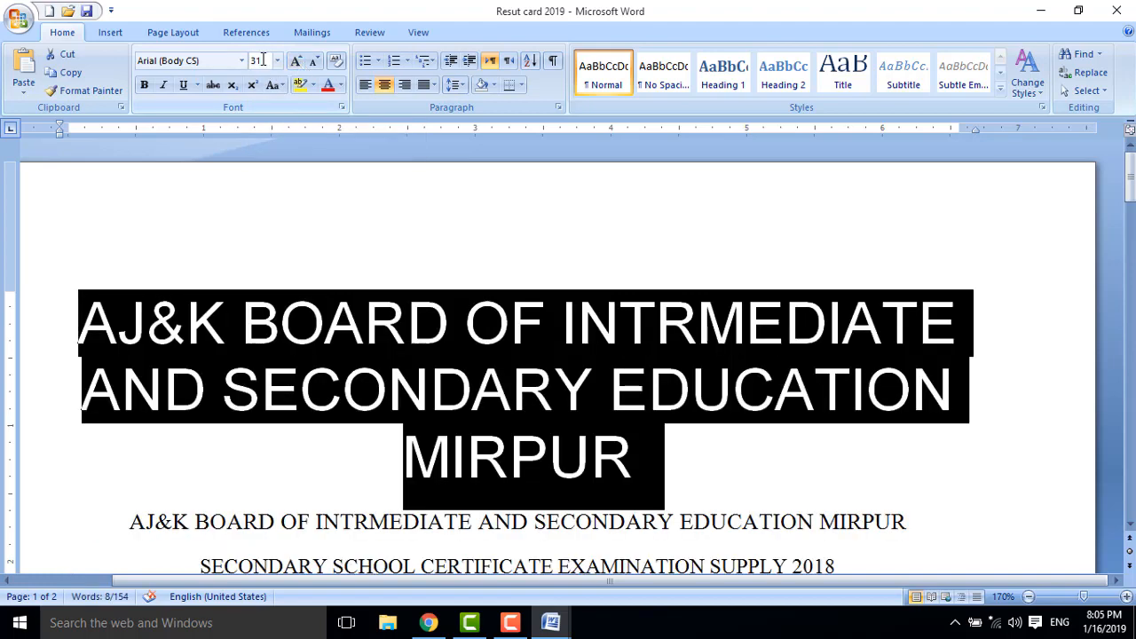
Shrink the Arial heading to a 1 pt font size.
left_click(256, 61)
type("1")
key("Return")
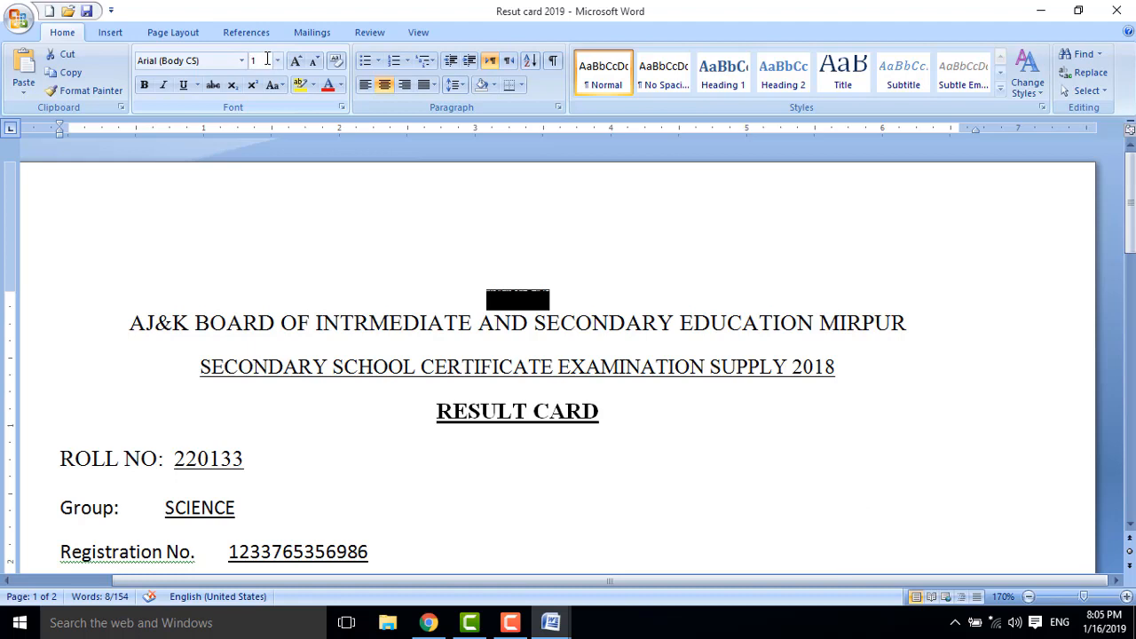
Set the heading to the 1638 pt maximum, then try 1639 to trigger the limit warning.
left_click(253, 60)
key("Return")
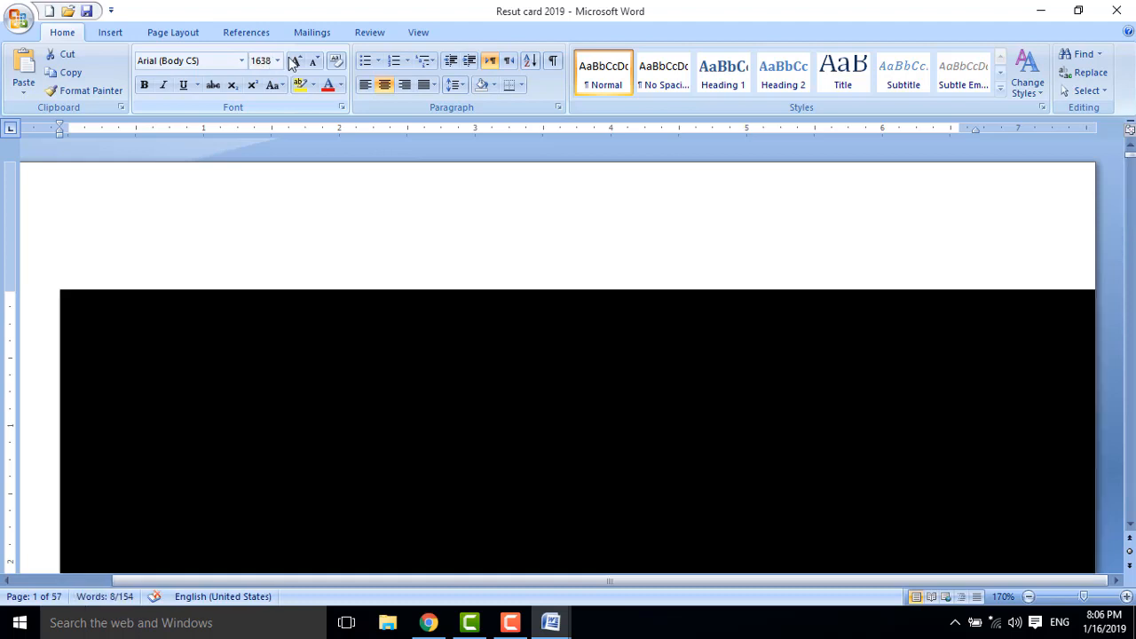
left_click(269, 61)
left_click(272, 62)
key("Return")
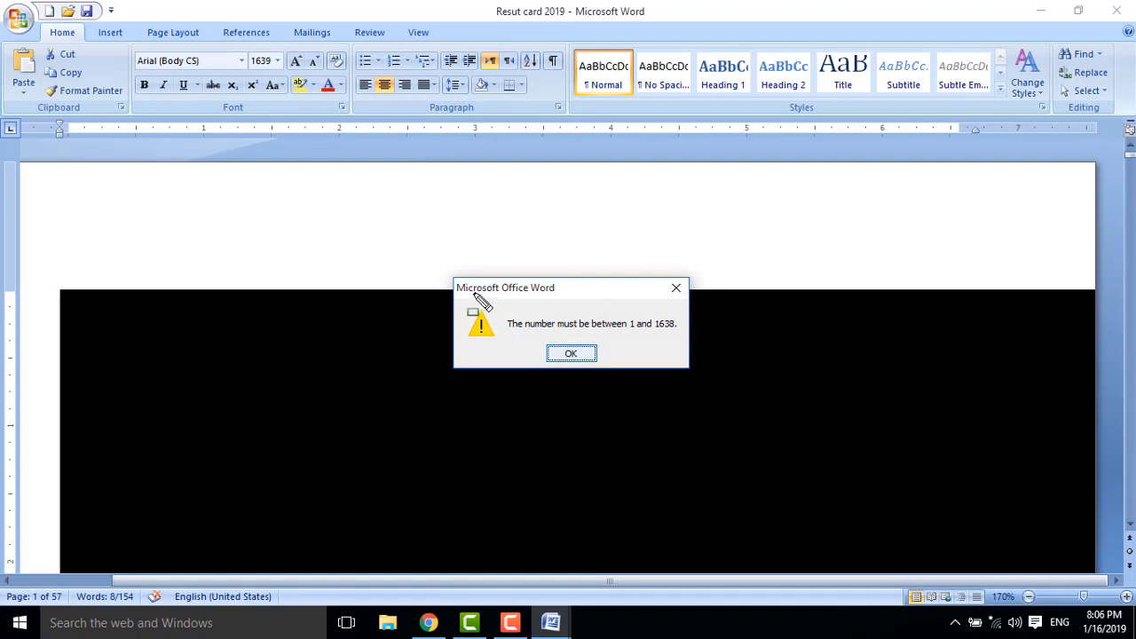
Mark the warning's 1 and 1638 point limits, then dismiss the size-limit message.
mouse_move(458, 284)
left_mouse_down()
mouse_move(550, 353)
mouse_move(700, 377)
mouse_move(691, 370)
left_mouse_up()
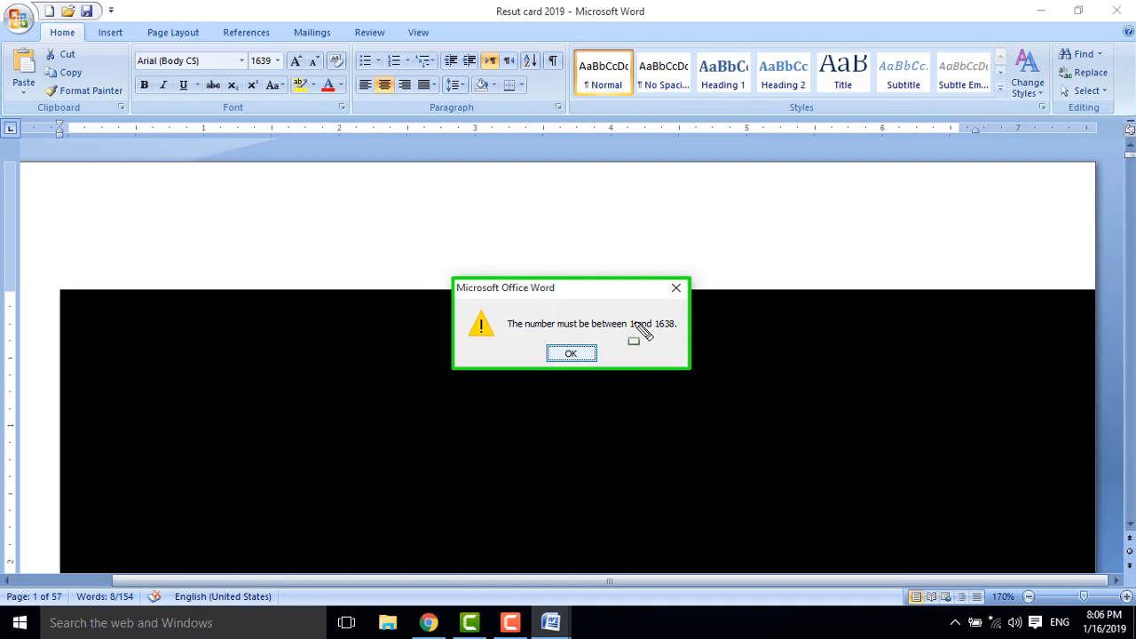
mouse_move(623, 314)
left_mouse_down()
mouse_move(641, 334)
mouse_move(679, 332)
left_mouse_up()
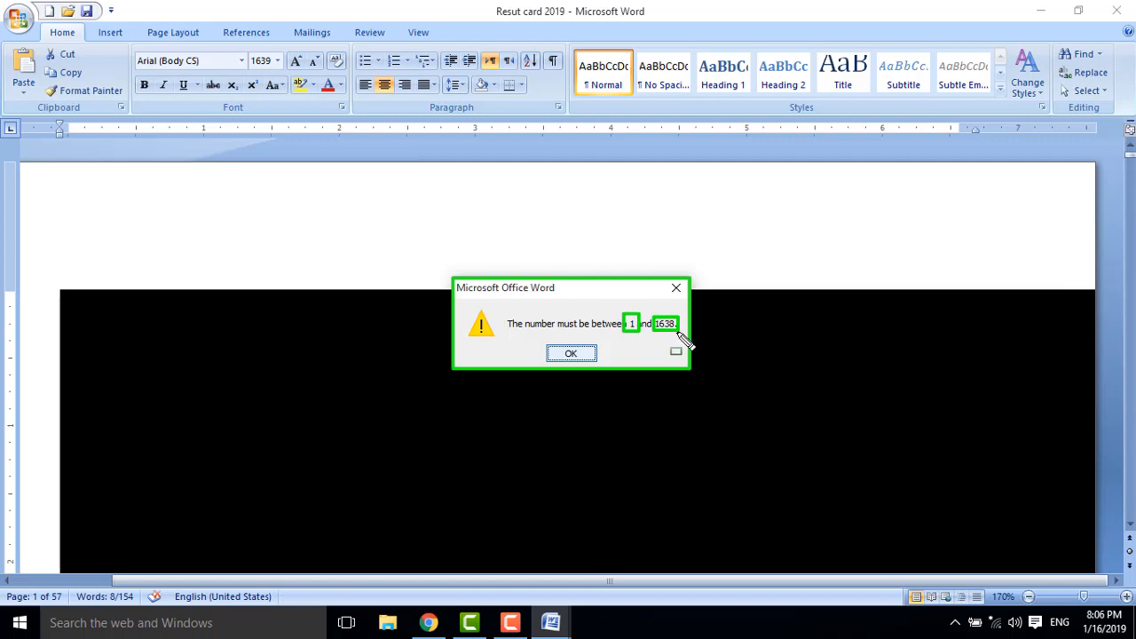
key("Escape")
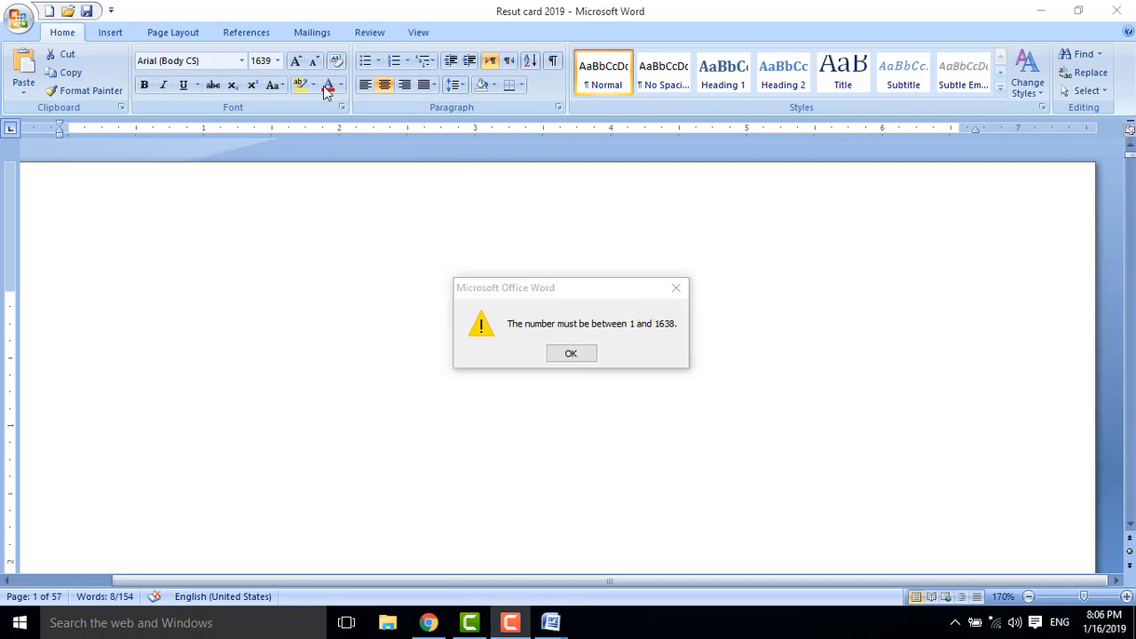
left_click(570, 353)
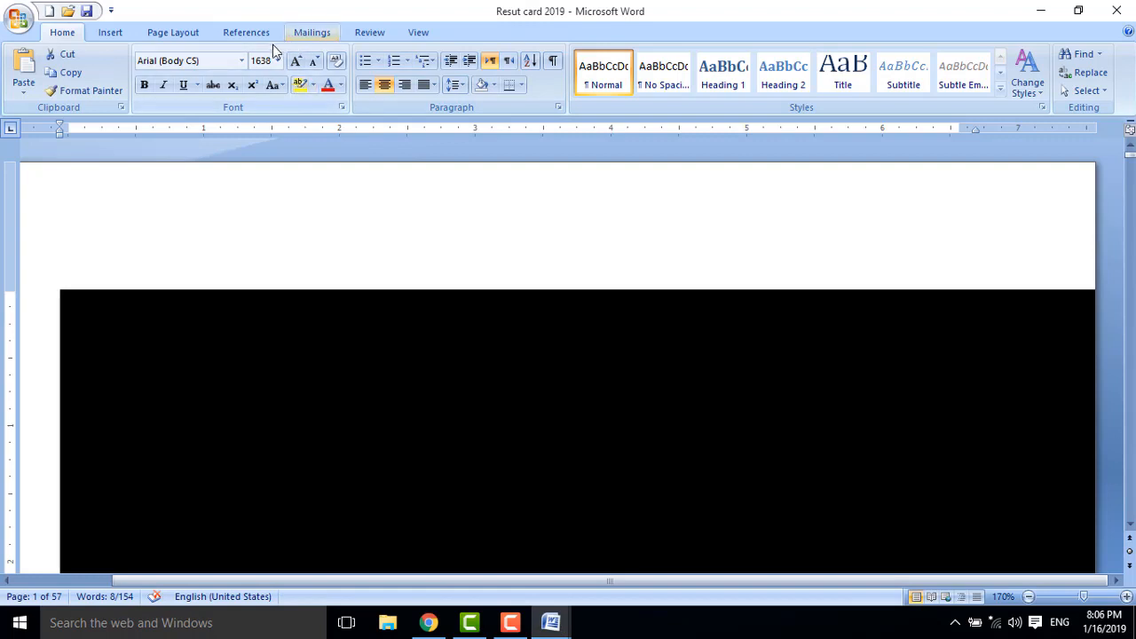
Change the Arial board heading's font size from 1638 to 35 pt.
left_click(275, 62)
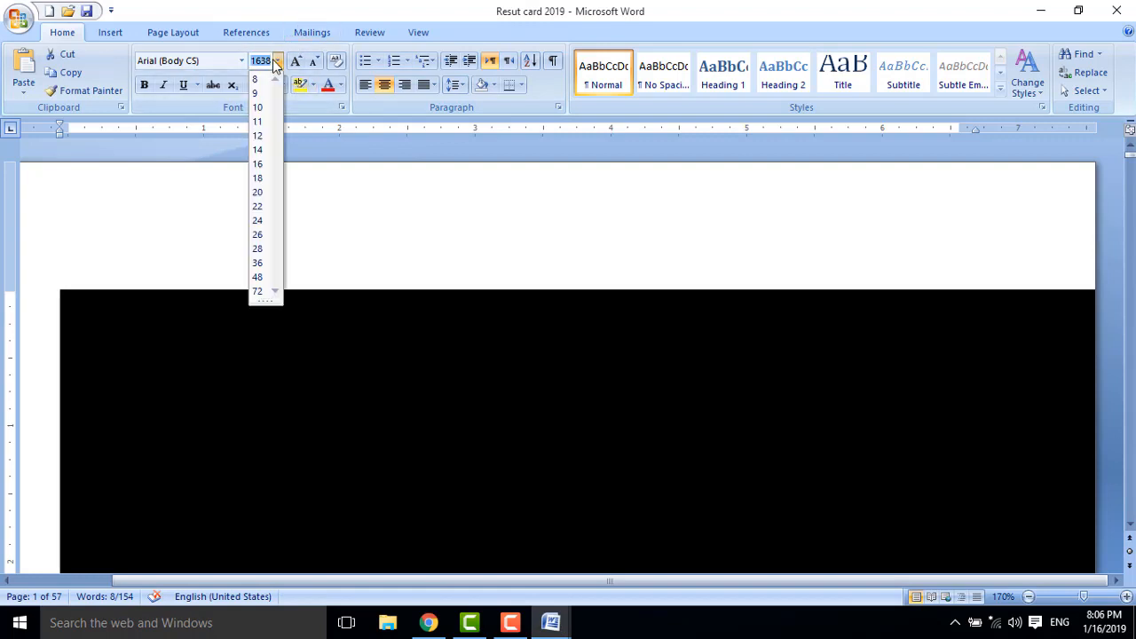
type("35")
key("Return")
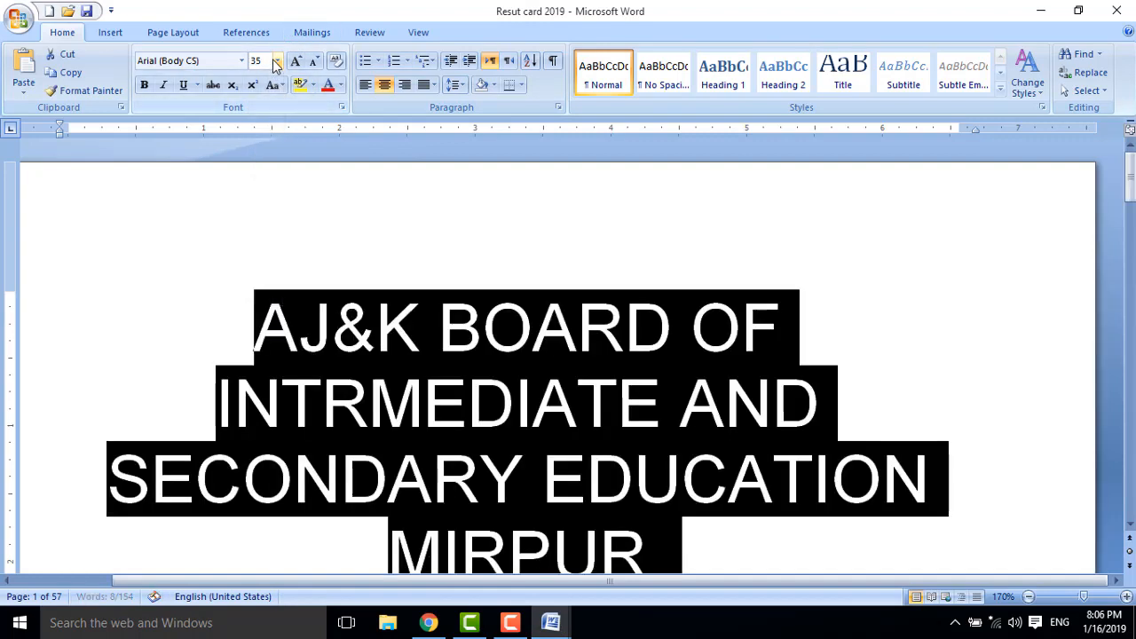
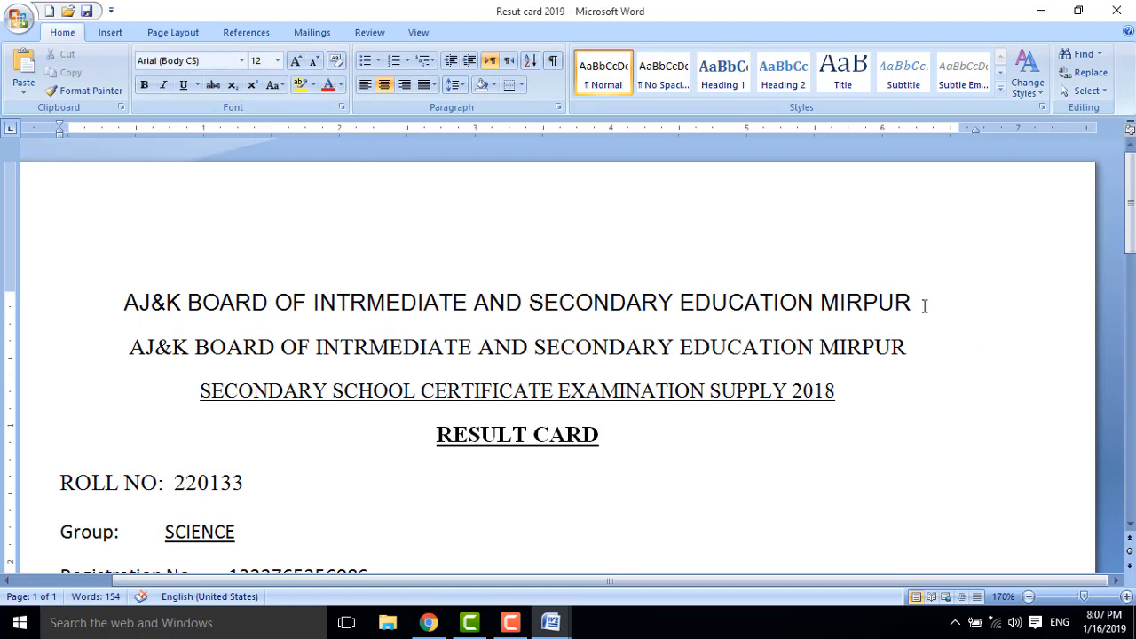
Select the first AJ&K BOARD heading line of the result card.
left_click_drag(923, 304, 132, 284)
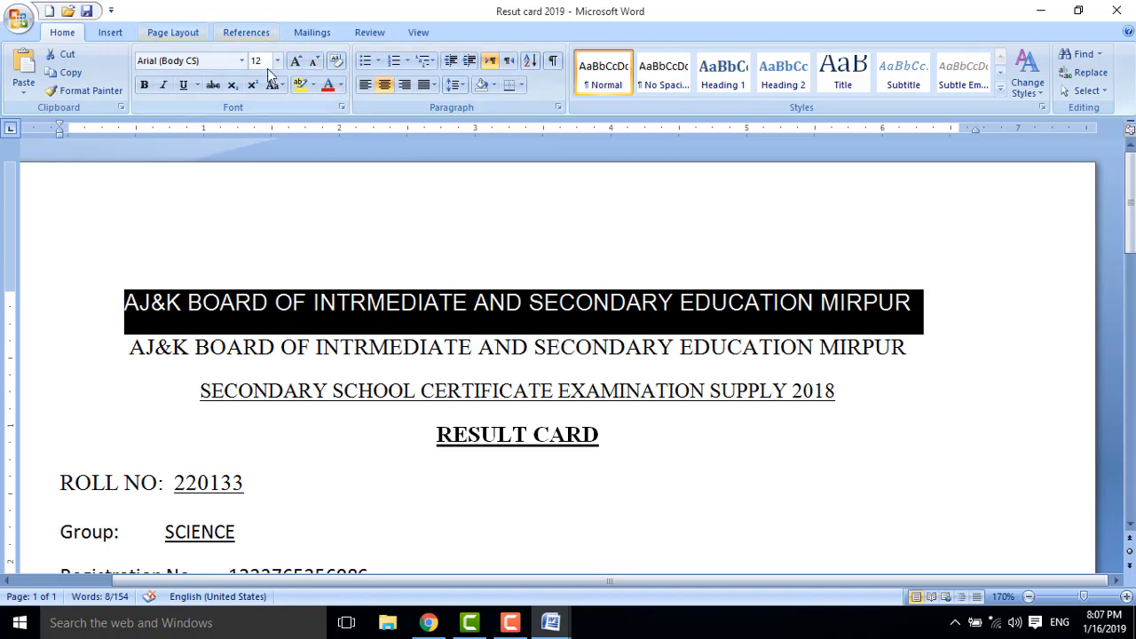
left_click(298, 66)
left_click(299, 66)
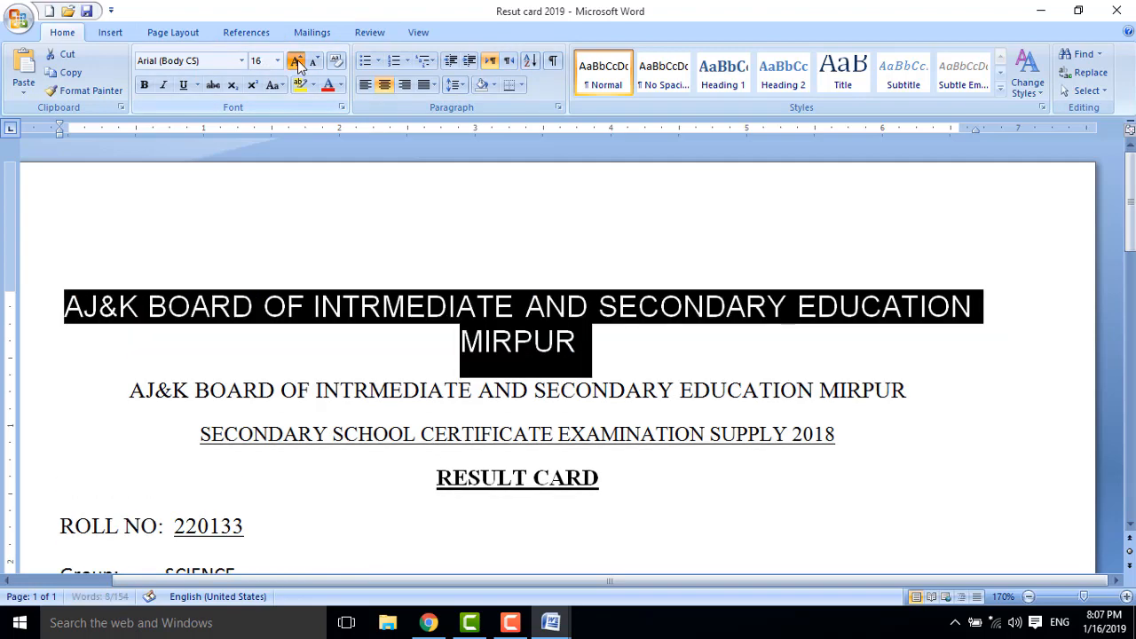
left_click(298, 65)
left_click(299, 66)
left_click(298, 65)
left_click(298, 66)
left_click(298, 66)
left_click(298, 65)
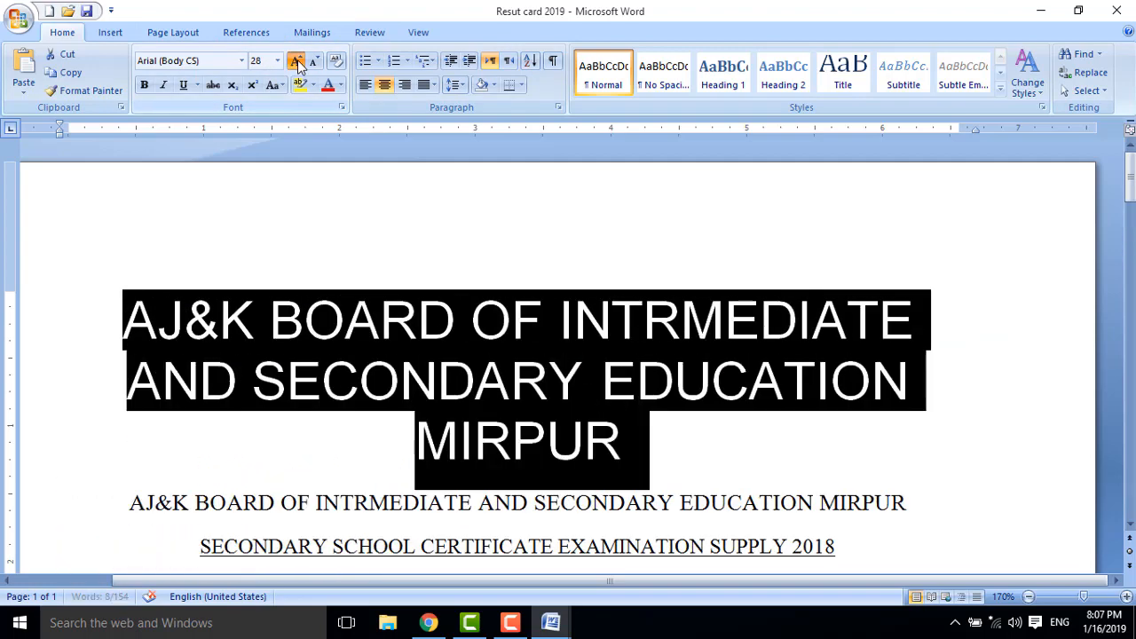
left_click(298, 66)
left_click(298, 66)
left_click(299, 66)
left_click(298, 65)
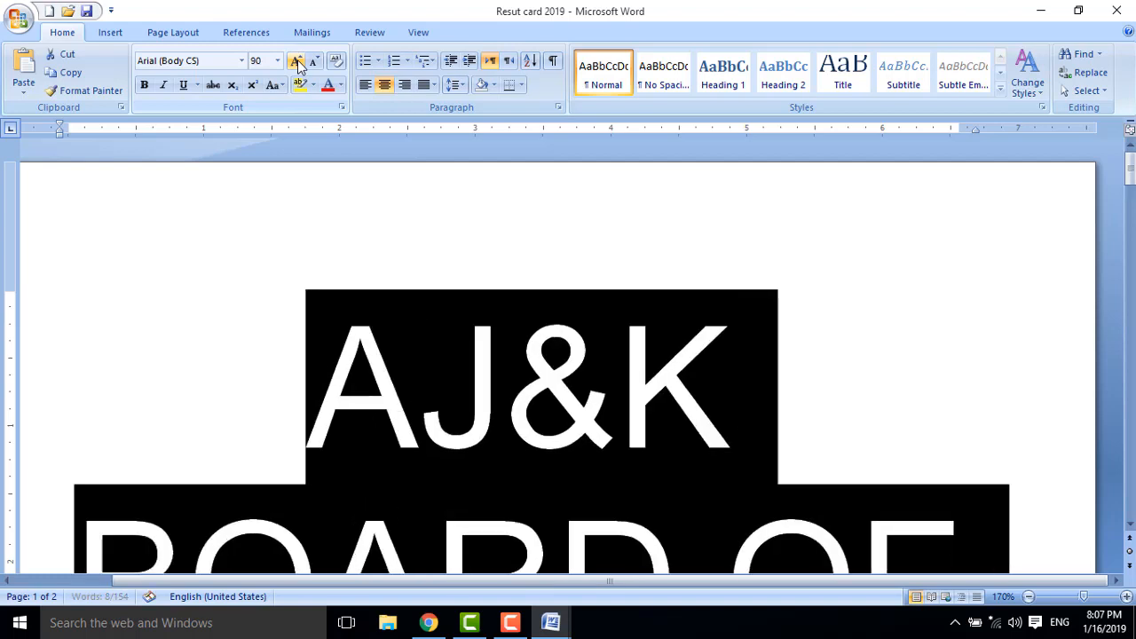
left_click(298, 66)
left_click(298, 66)
left_click(298, 66)
left_click(298, 66)
left_click(298, 66)
left_click(298, 66)
left_click(298, 66)
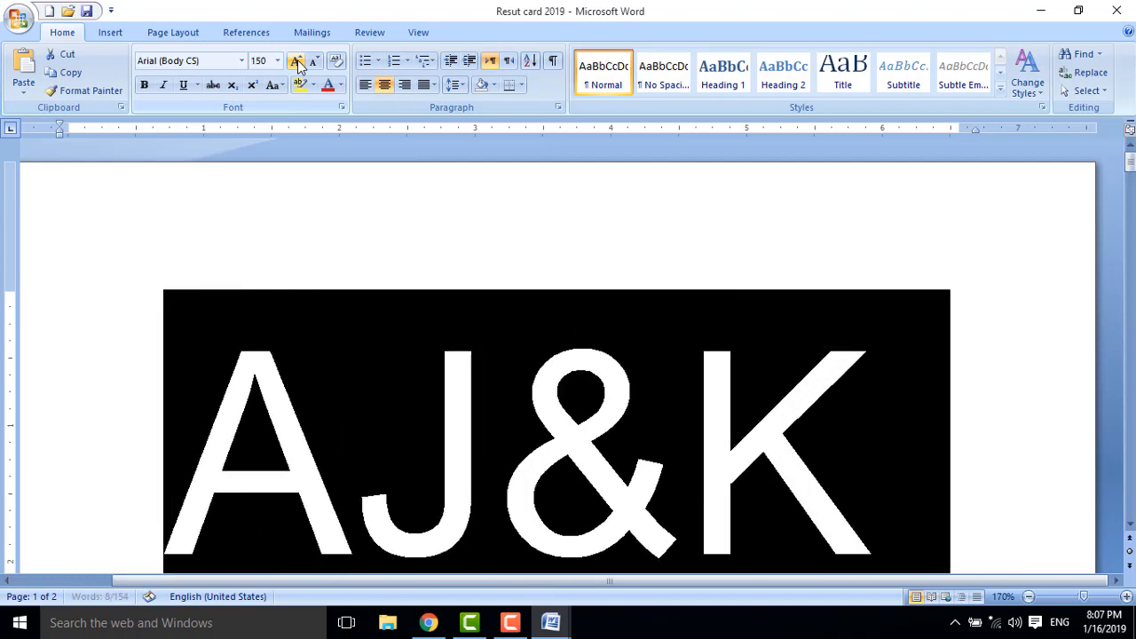
left_click(298, 65)
left_click(298, 65)
left_click(321, 65)
left_click(321, 66)
left_click(321, 65)
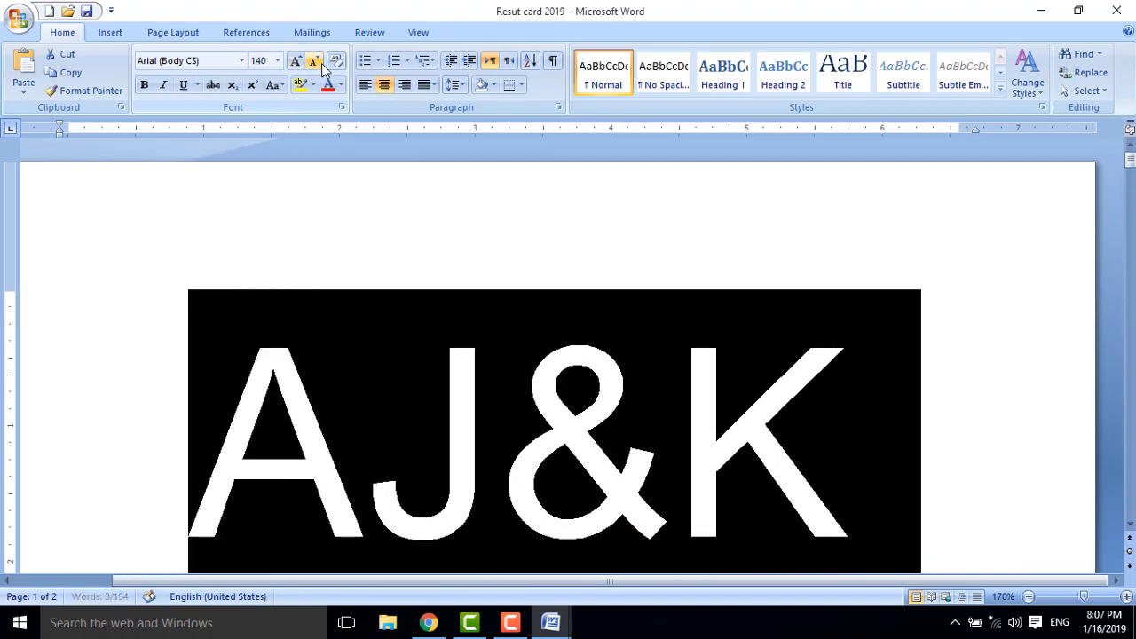
left_click(321, 66)
left_click(321, 65)
left_click(321, 65)
left_click(322, 65)
left_click(321, 65)
left_click(321, 66)
left_click(321, 65)
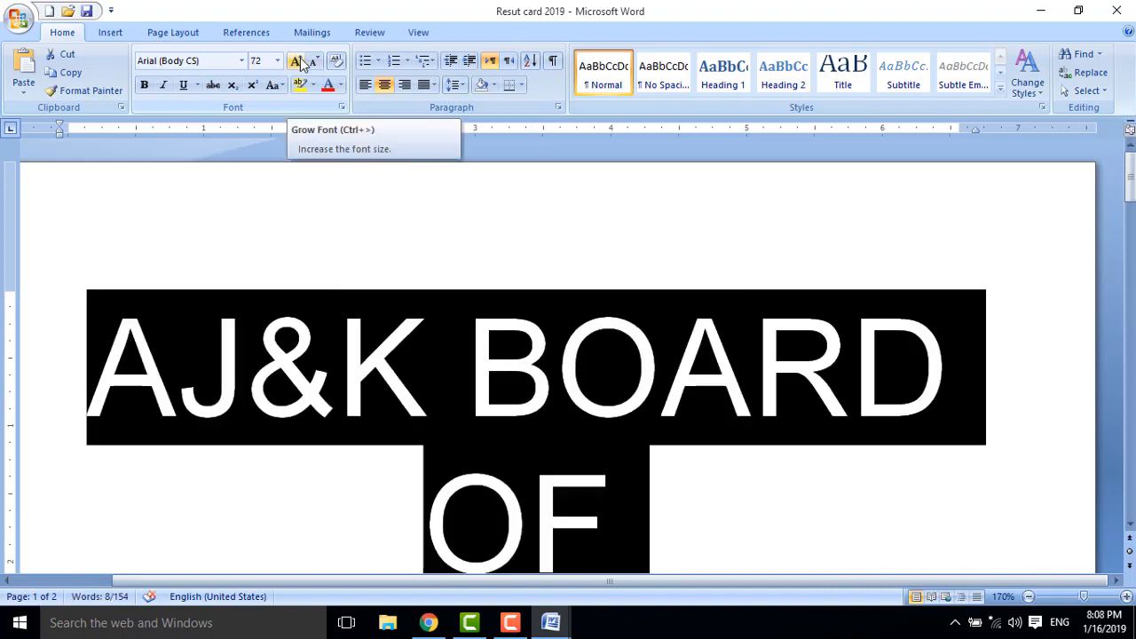
left_click(312, 65)
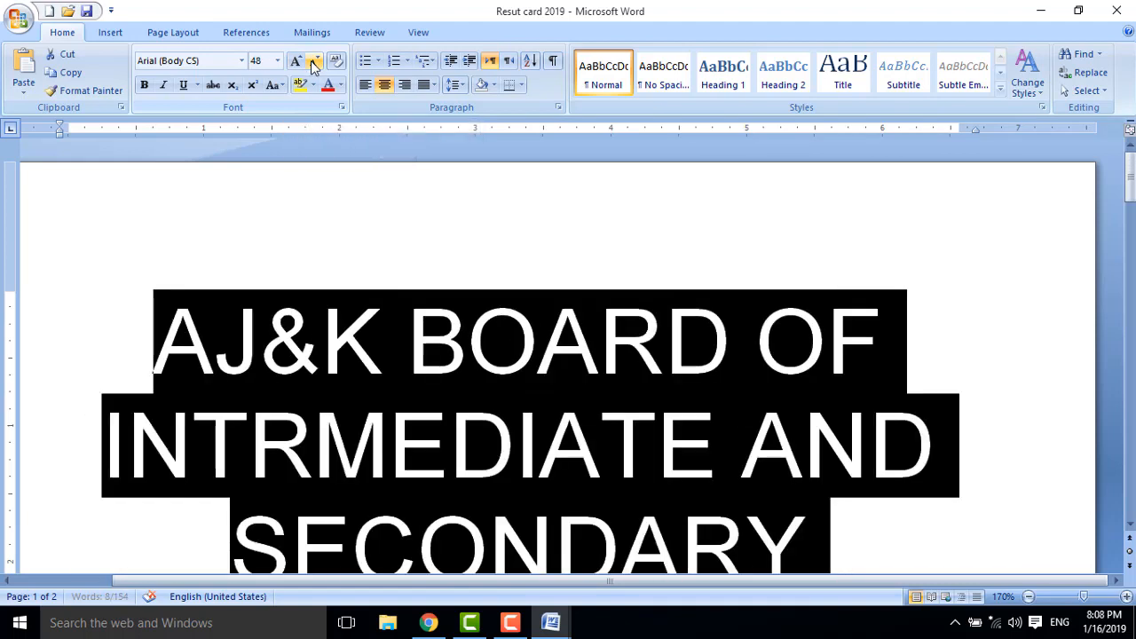
left_click(312, 66)
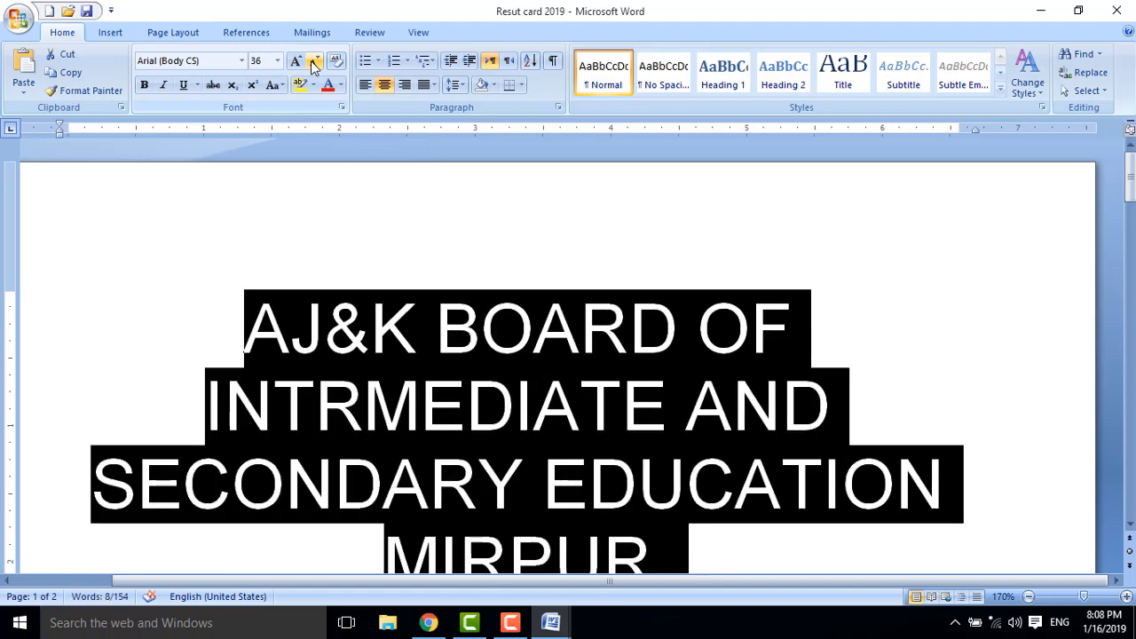
left_click(313, 66)
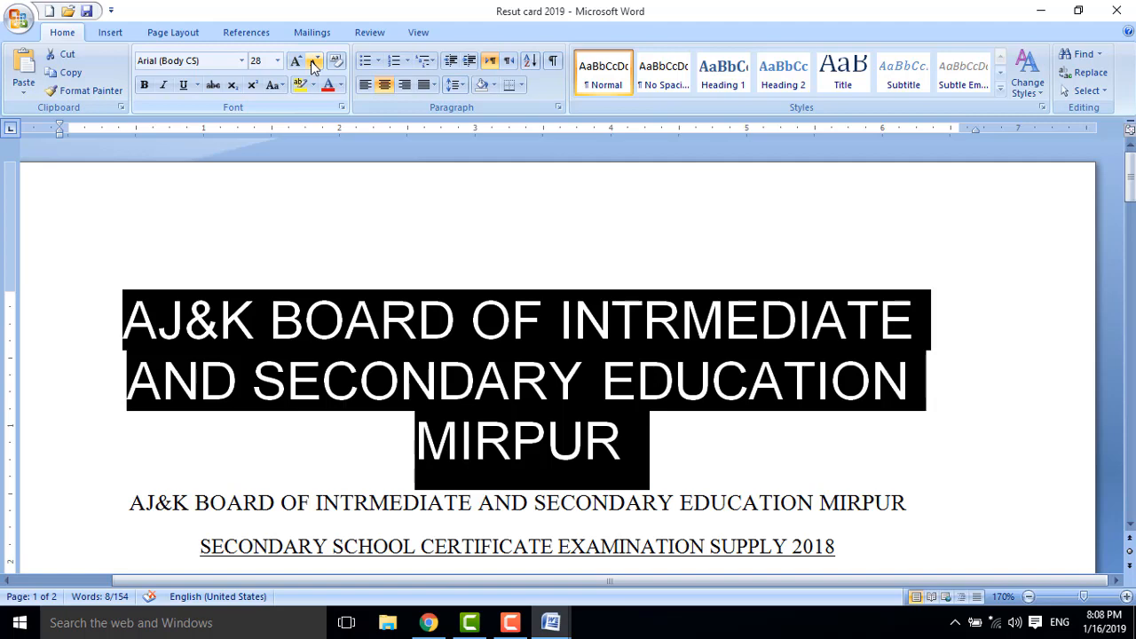
left_click(312, 66)
left_click(313, 66)
left_click(312, 65)
left_click(313, 66)
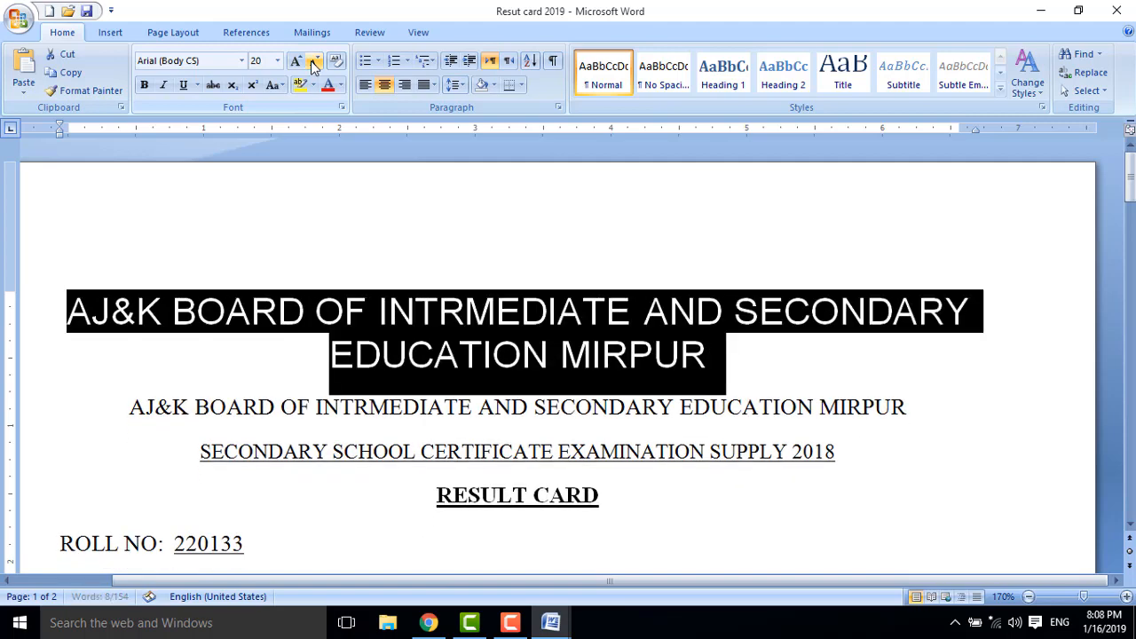
left_click(312, 65)
left_click(313, 65)
left_click(313, 66)
left_click(313, 66)
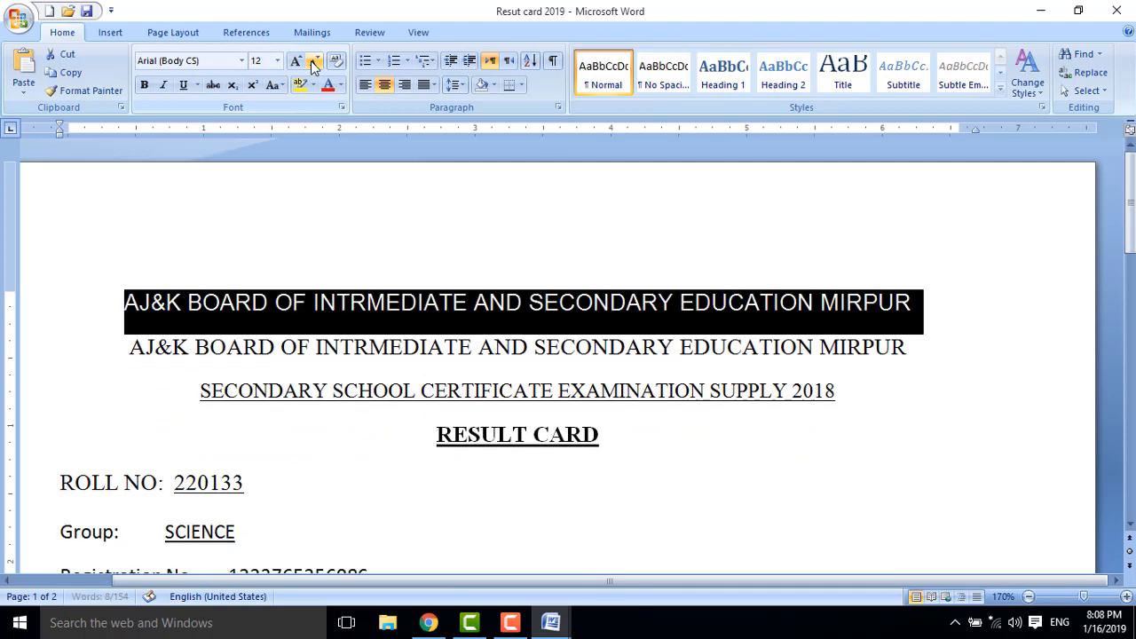
left_click(312, 65)
left_click(313, 65)
left_click(312, 66)
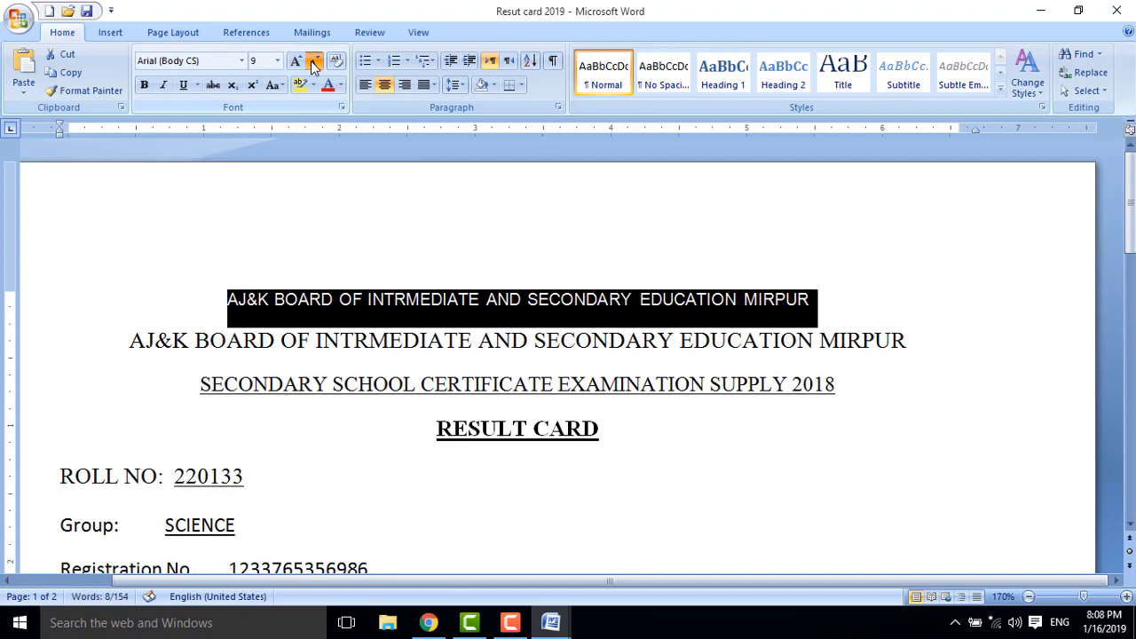
left_click(312, 66)
left_click(312, 66)
left_click(295, 62)
left_click(295, 62)
left_click(295, 62)
left_click(295, 62)
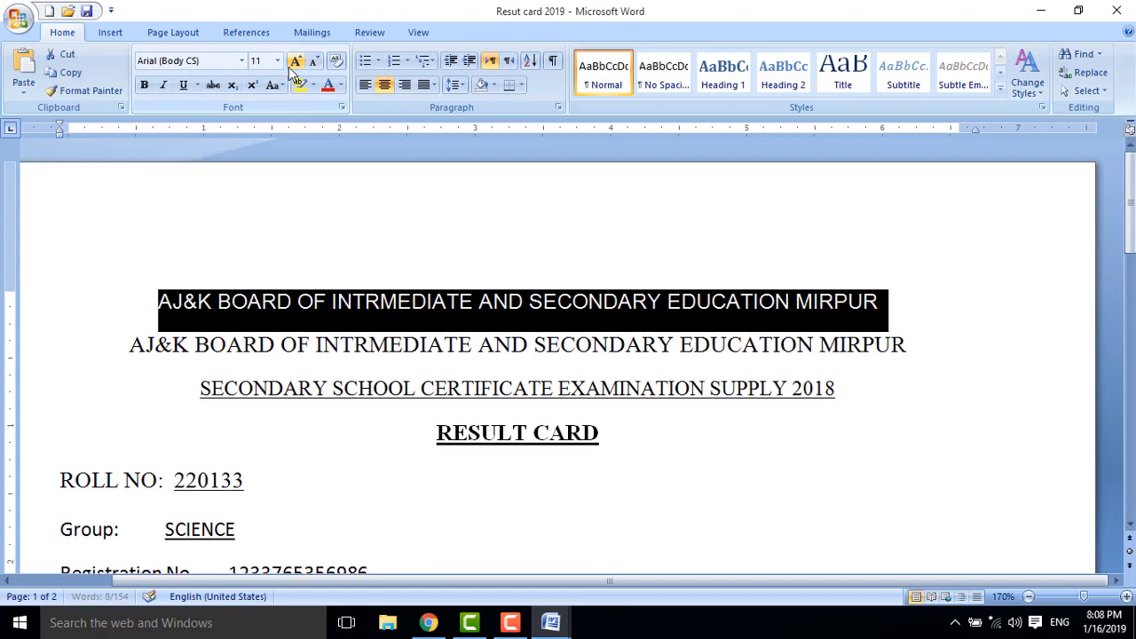
left_click(294, 62)
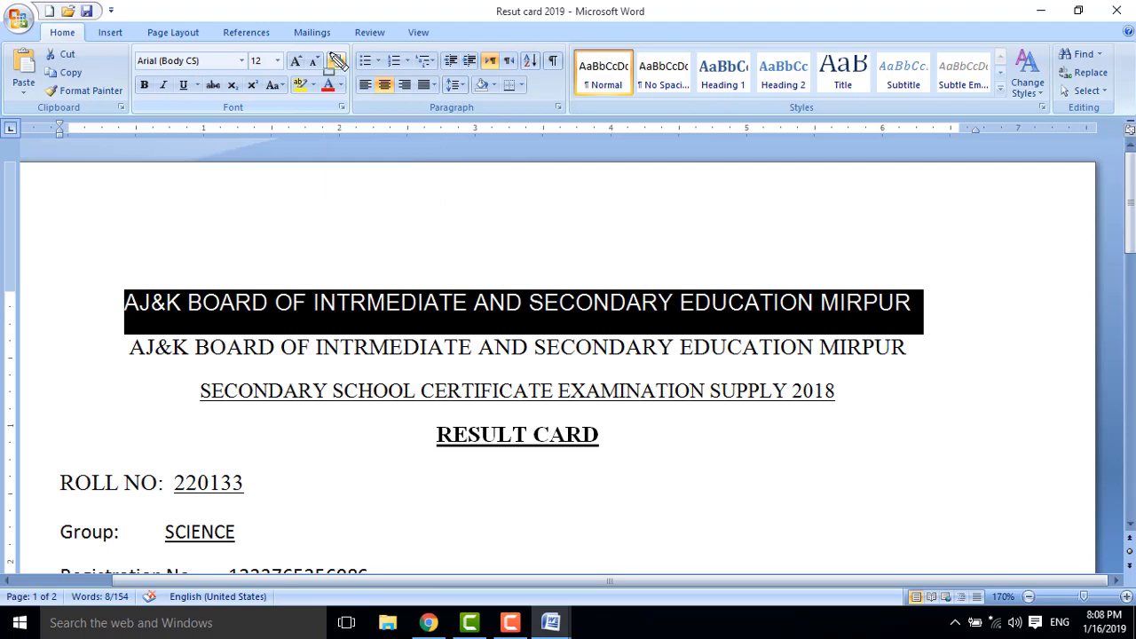
Make the AJ&K BOARD heading bold and underlined, trying italic and then removing it.
left_click(337, 64)
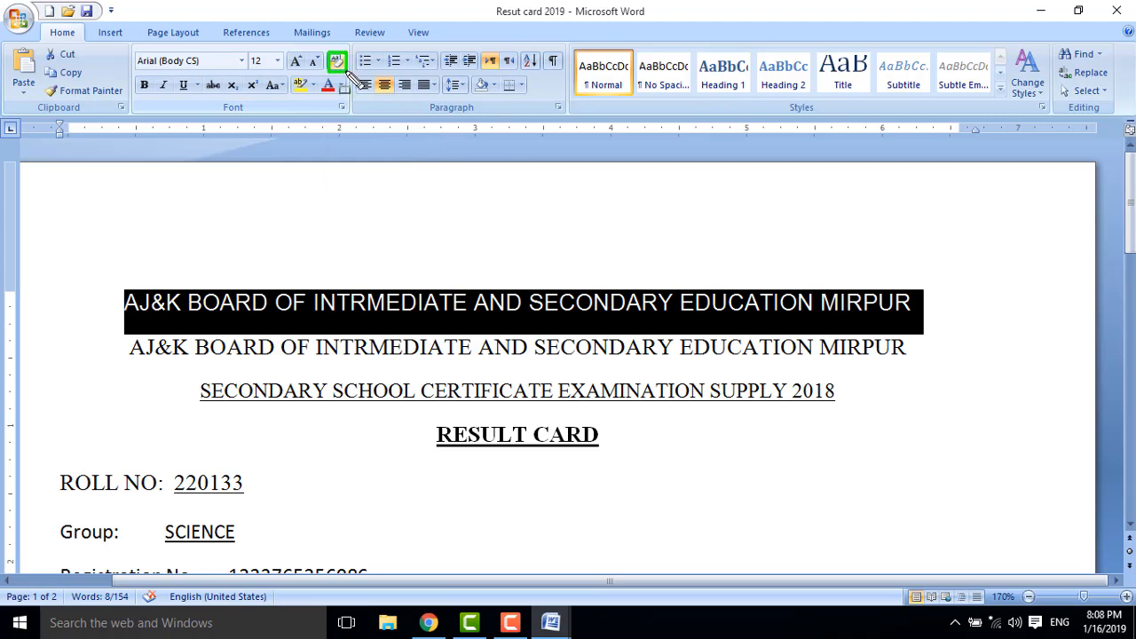
key("Escape")
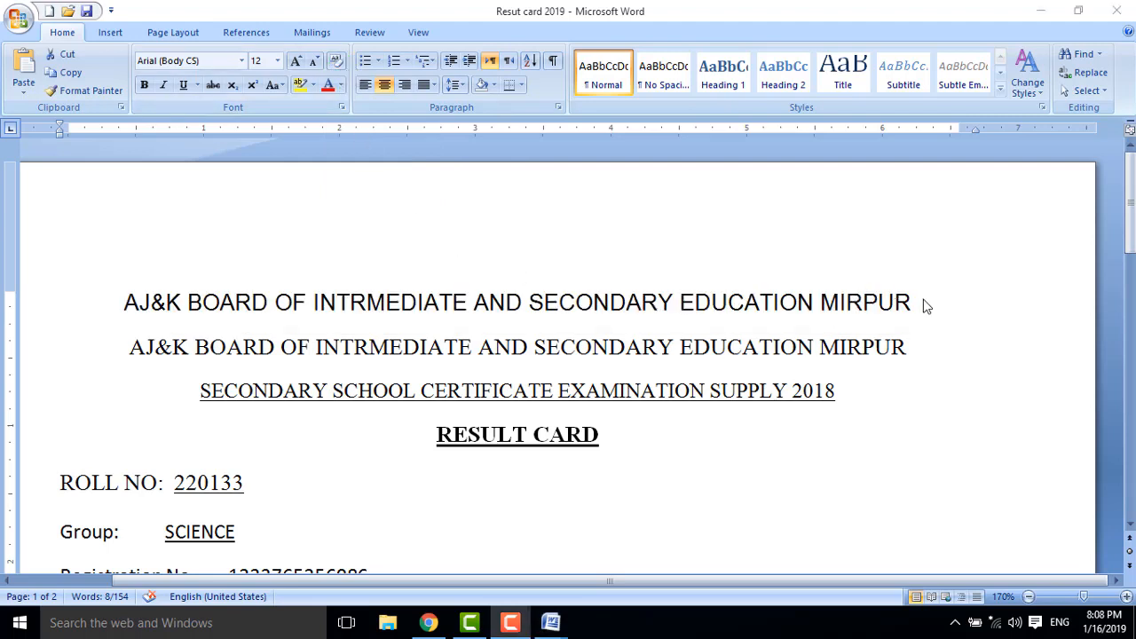
left_click(146, 89)
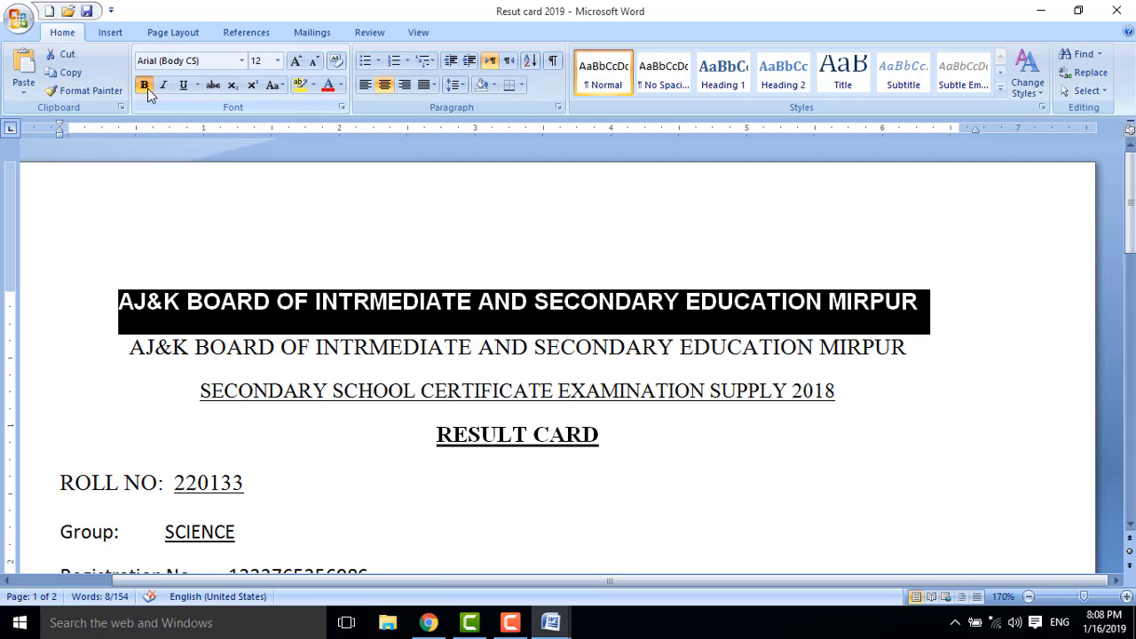
left_click(168, 86)
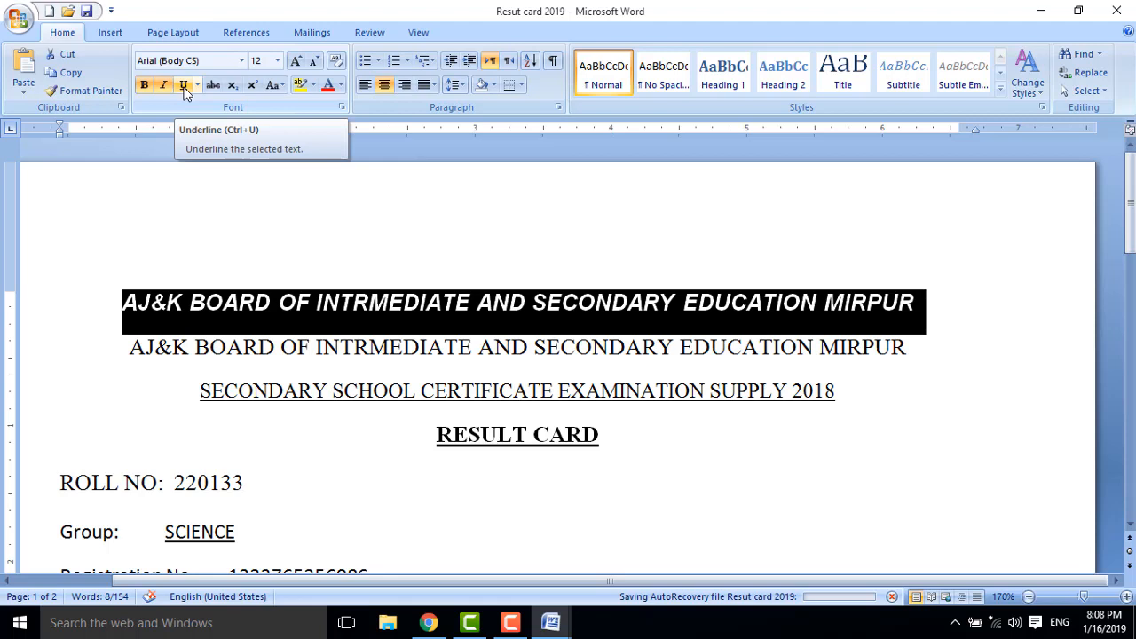
left_click(185, 89)
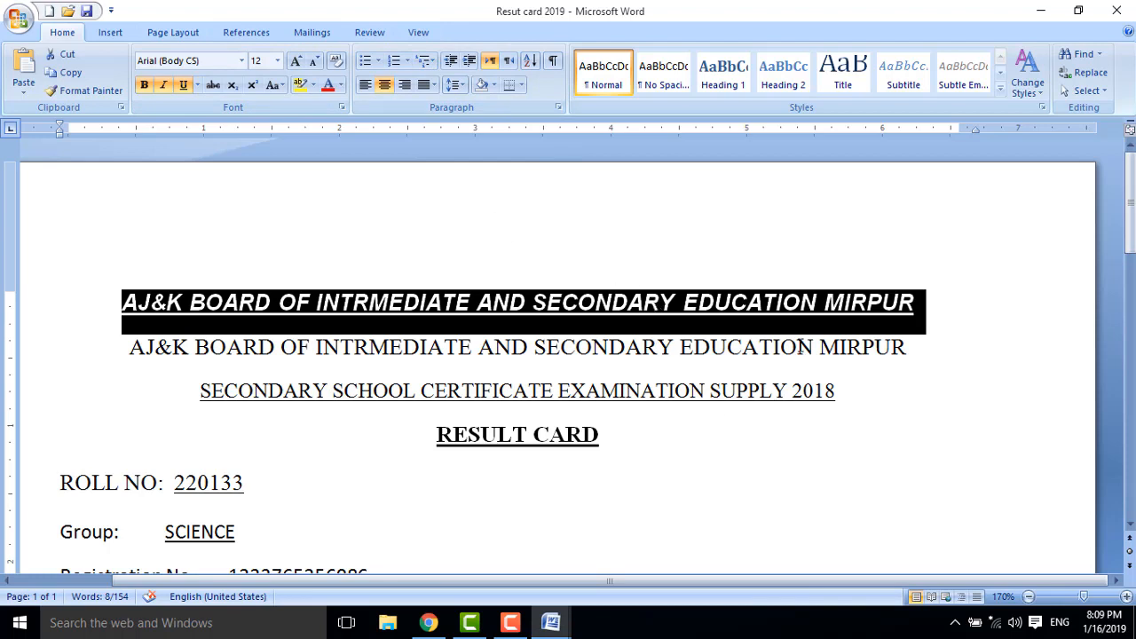
left_click(197, 84)
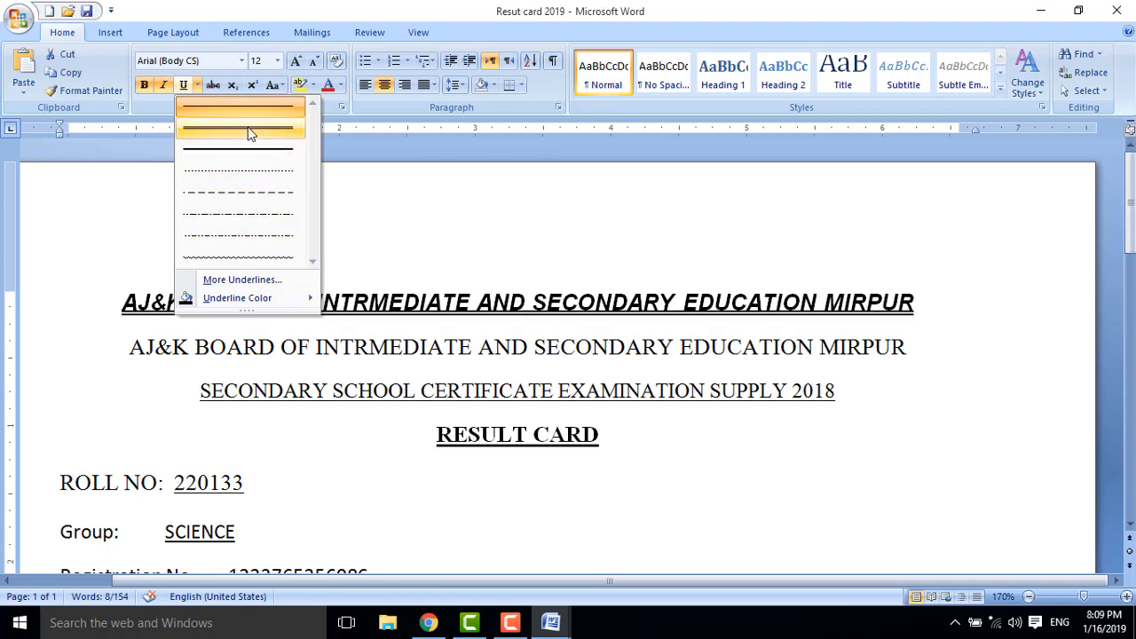
left_click(474, 235)
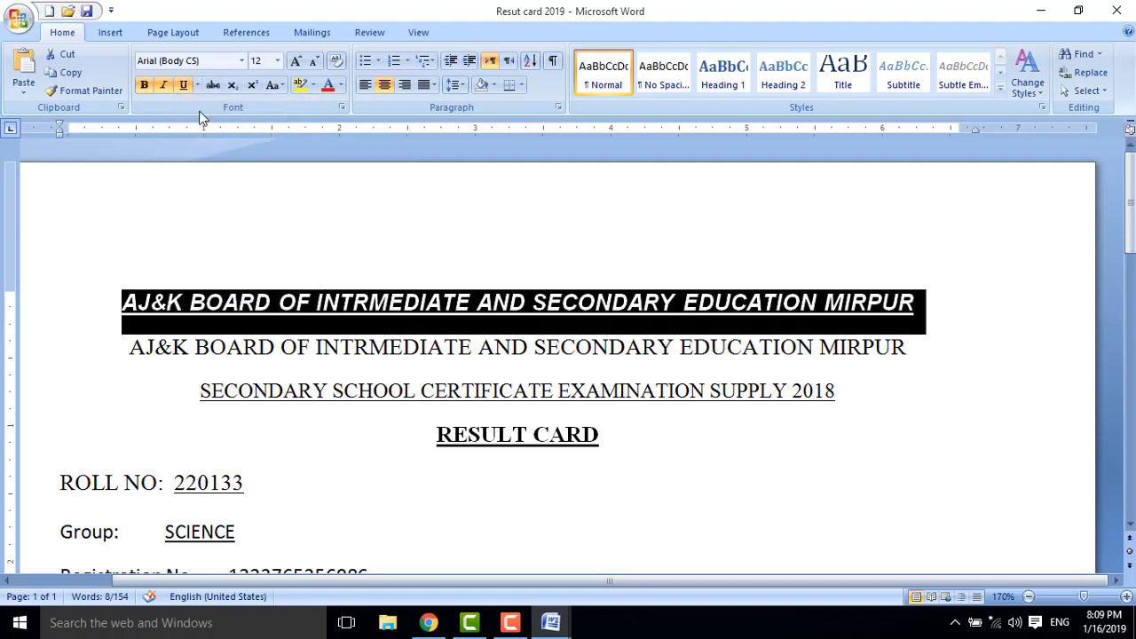
left_click(167, 87)
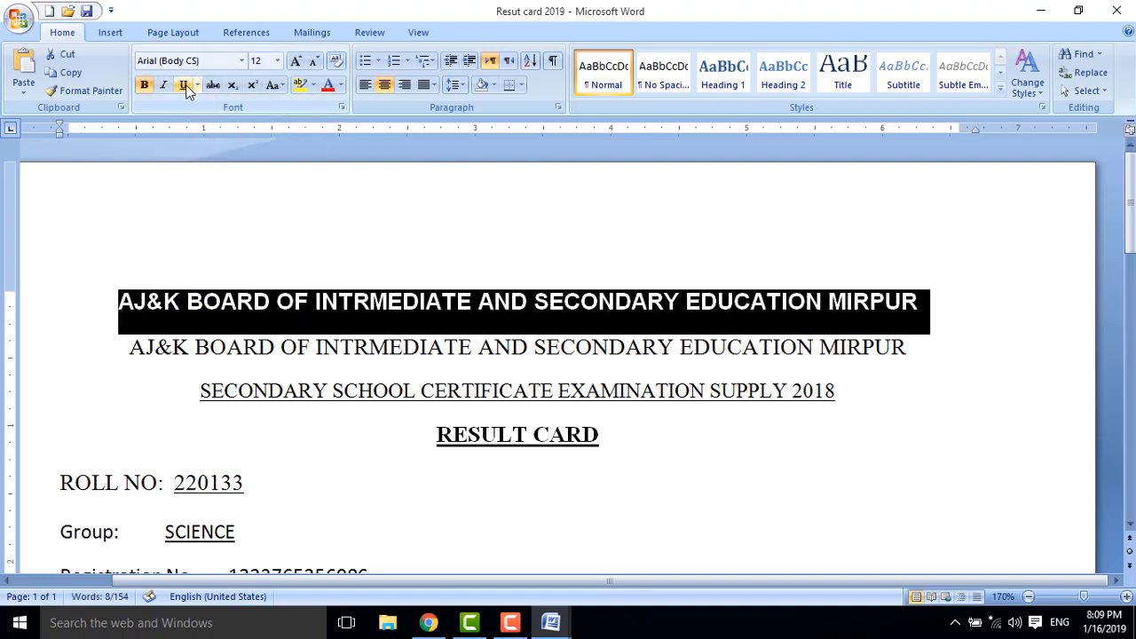
left_click(183, 85)
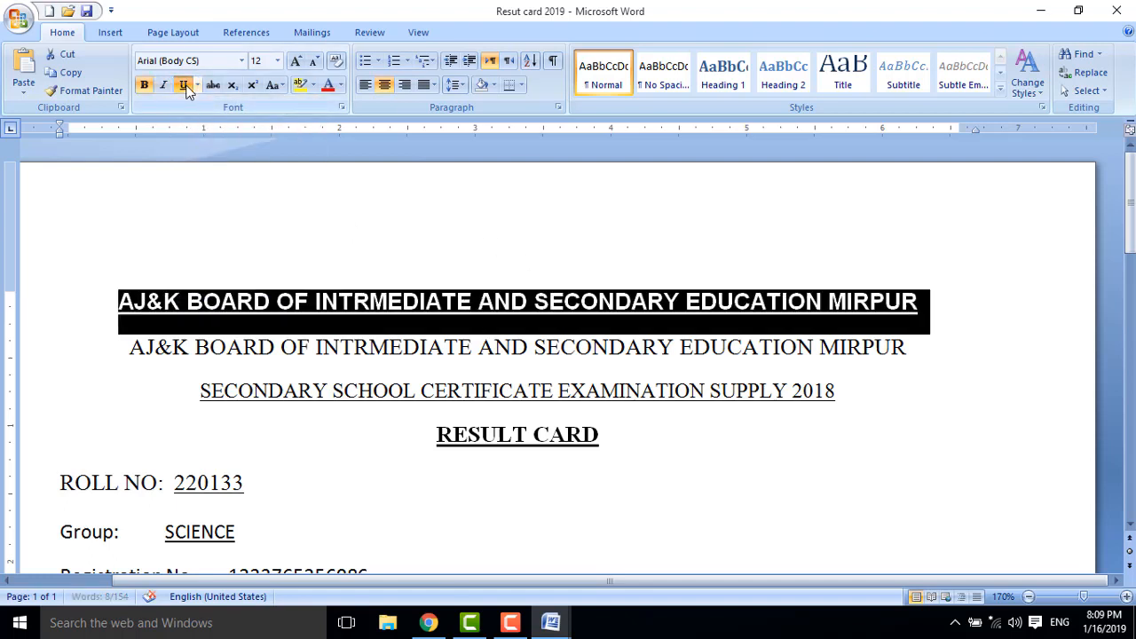
Set the heading to 20 pt Jameel Noori Nastaleeq.
left_click(277, 60)
left_click(259, 192)
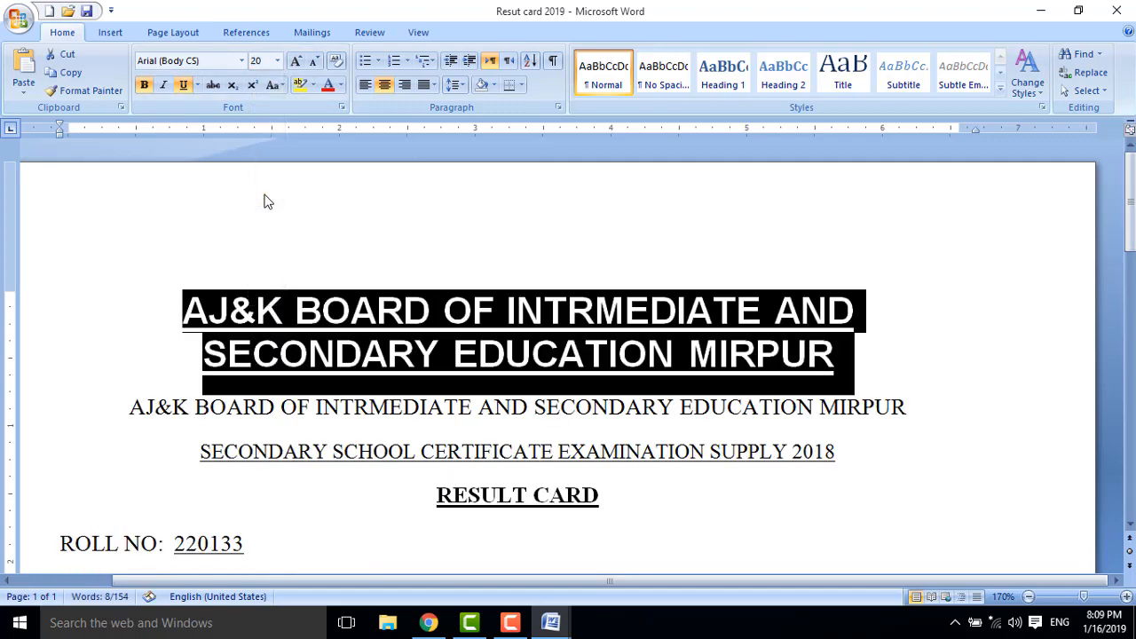
left_click(242, 61)
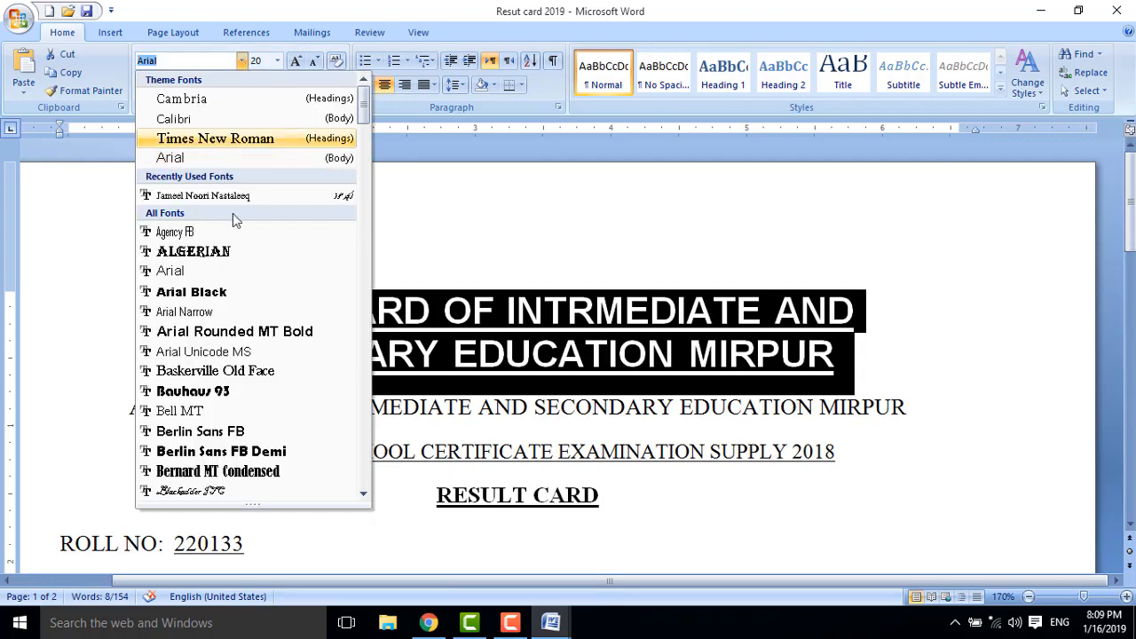
left_click(247, 197)
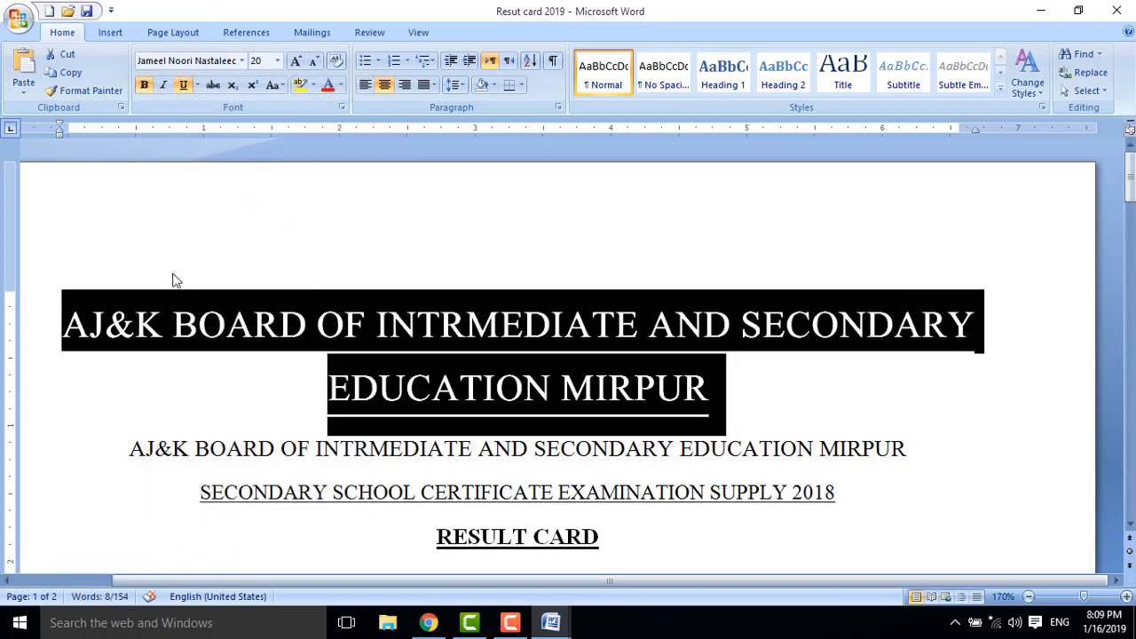
Clear the heading's formatting, then undo back to Arial 12 without the underline.
left_click(340, 61)
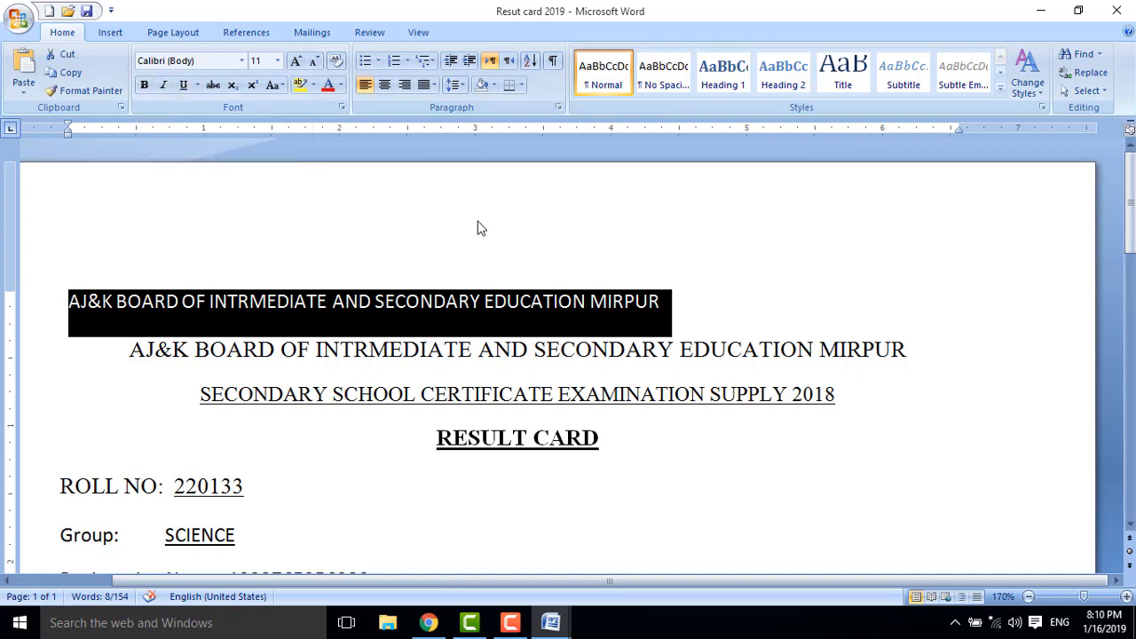
key("ctrl+z")
key("ctrl+z")
key("ctrl+z")
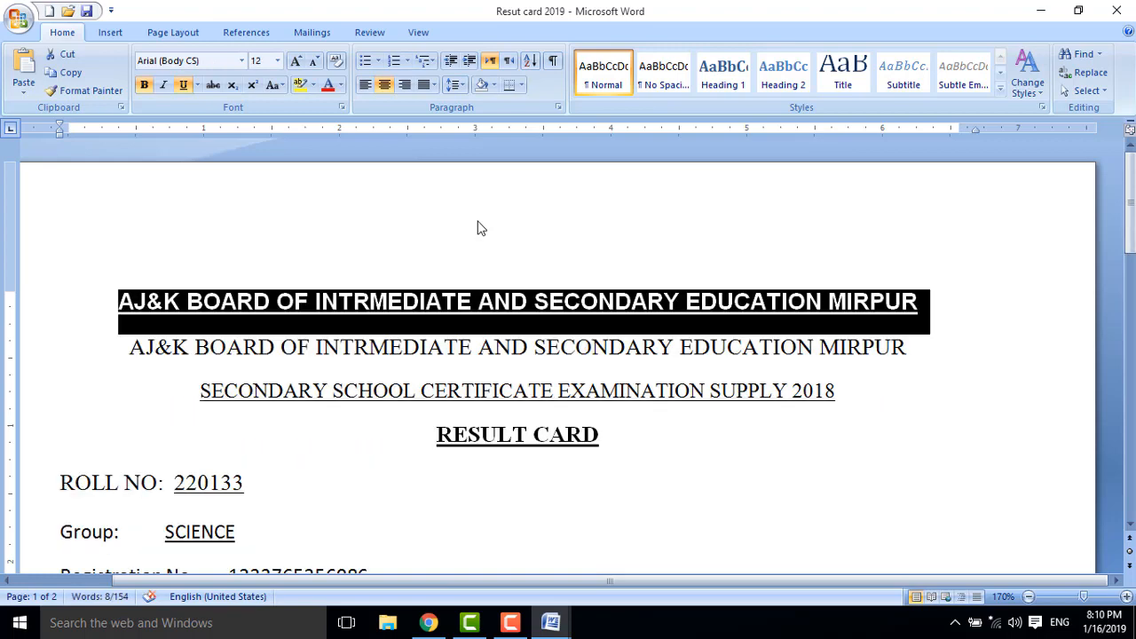
key("ctrl+z")
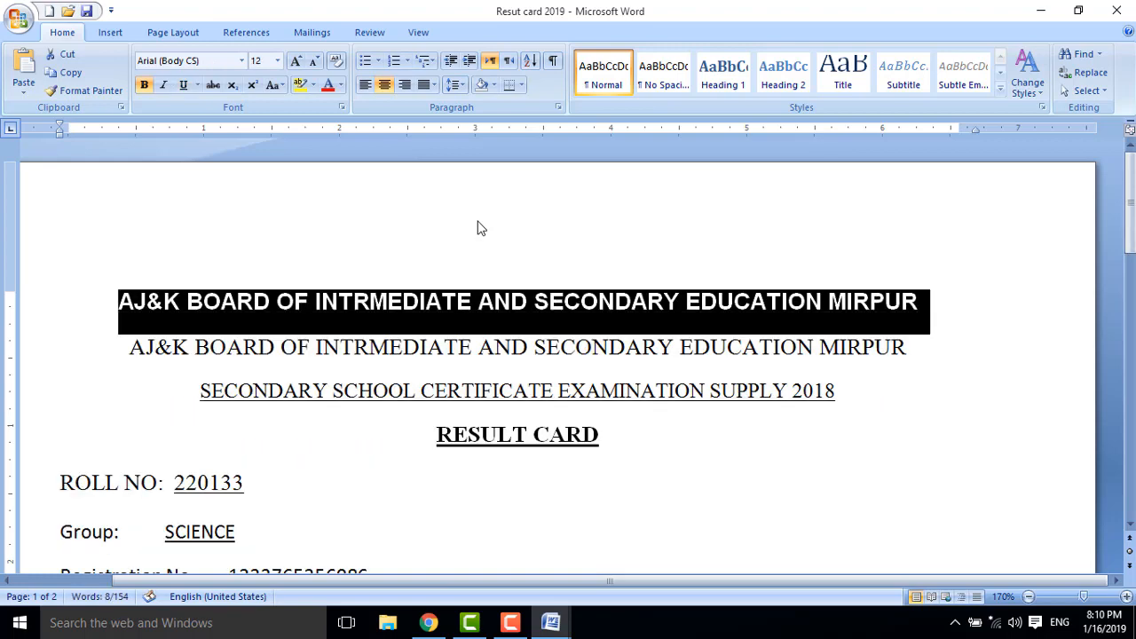
Remove italic and bold from the heading, reselect it, and start a new blank document.
key("ctrl+i")
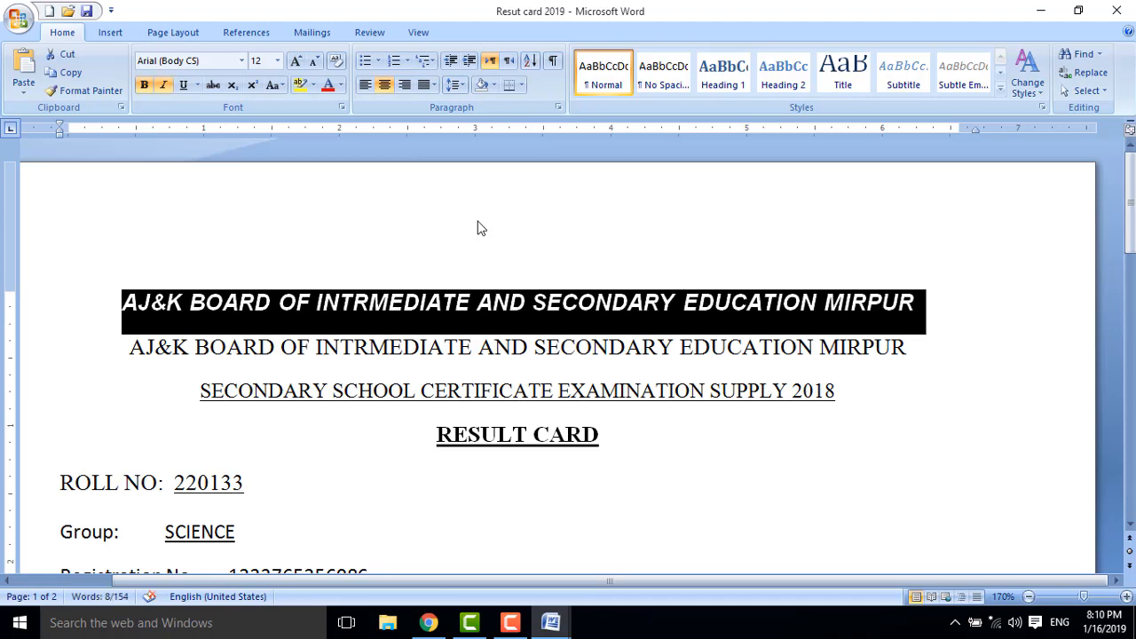
key("ctrl+i")
key("ctrl+b")
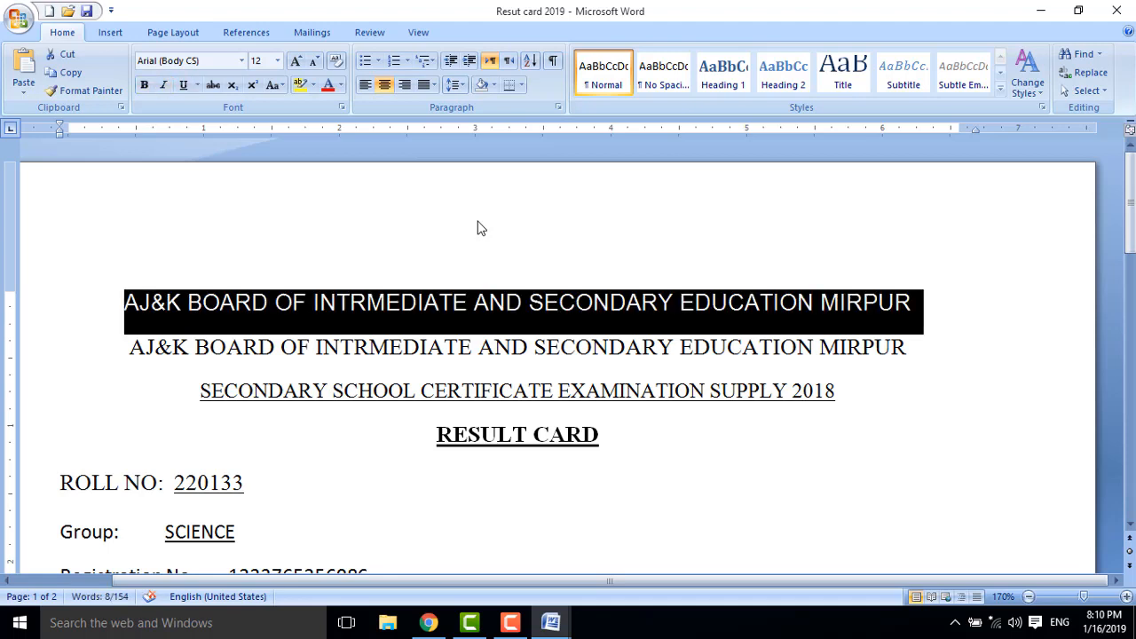
left_click(874, 404)
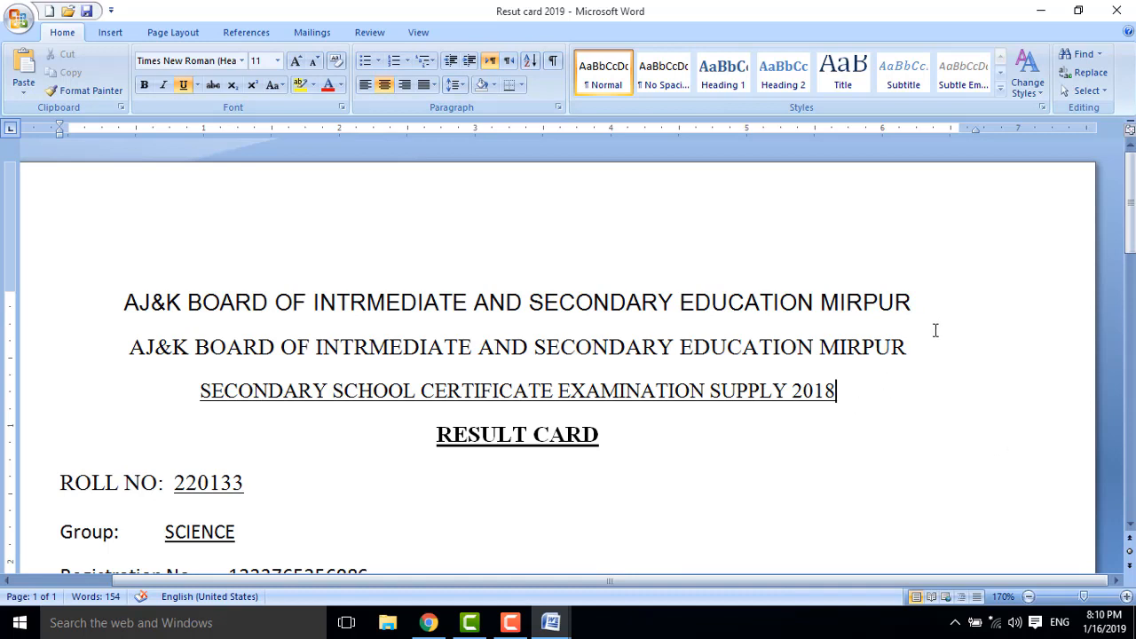
left_click_drag(946, 302, 121, 302)
key("ctrl+c")
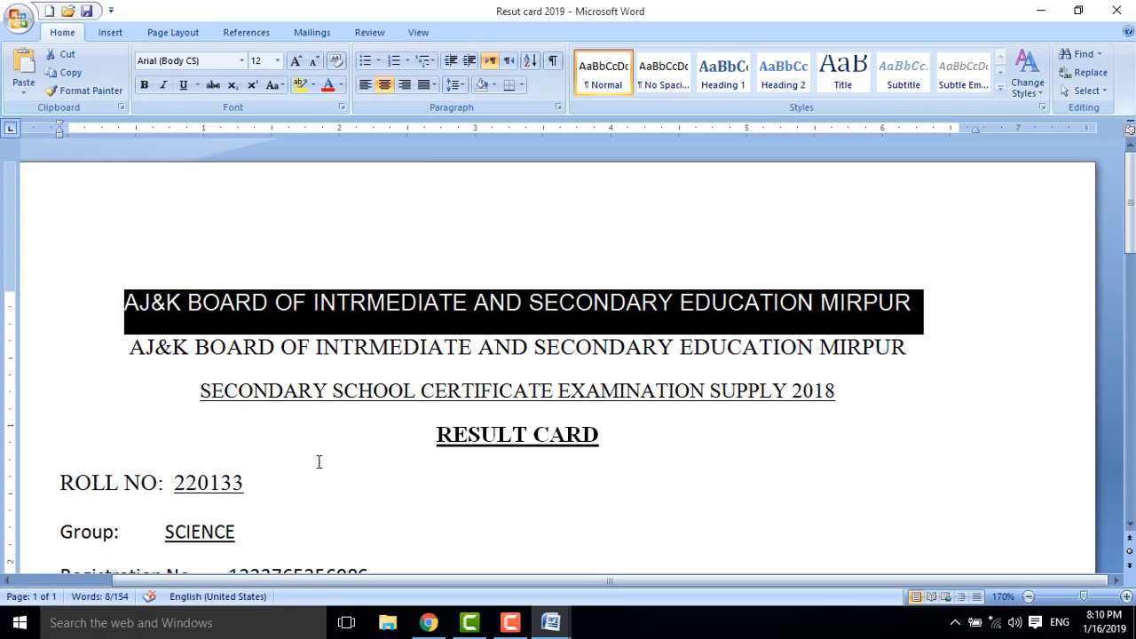
key("ctrl+n")
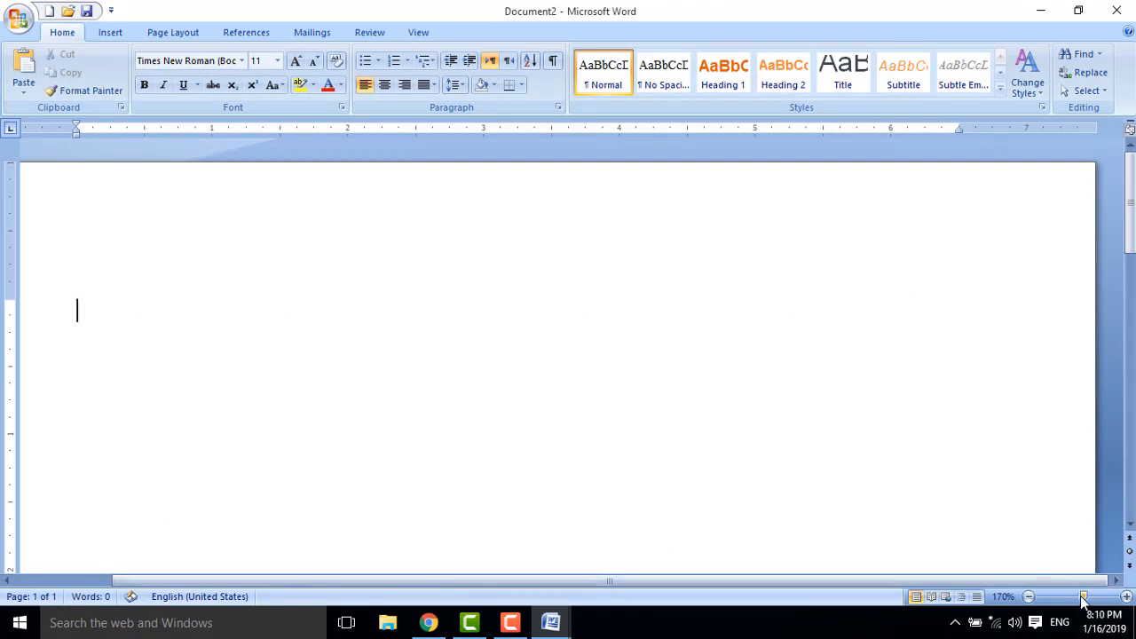
left_click_drag(1084, 597, 1081, 600)
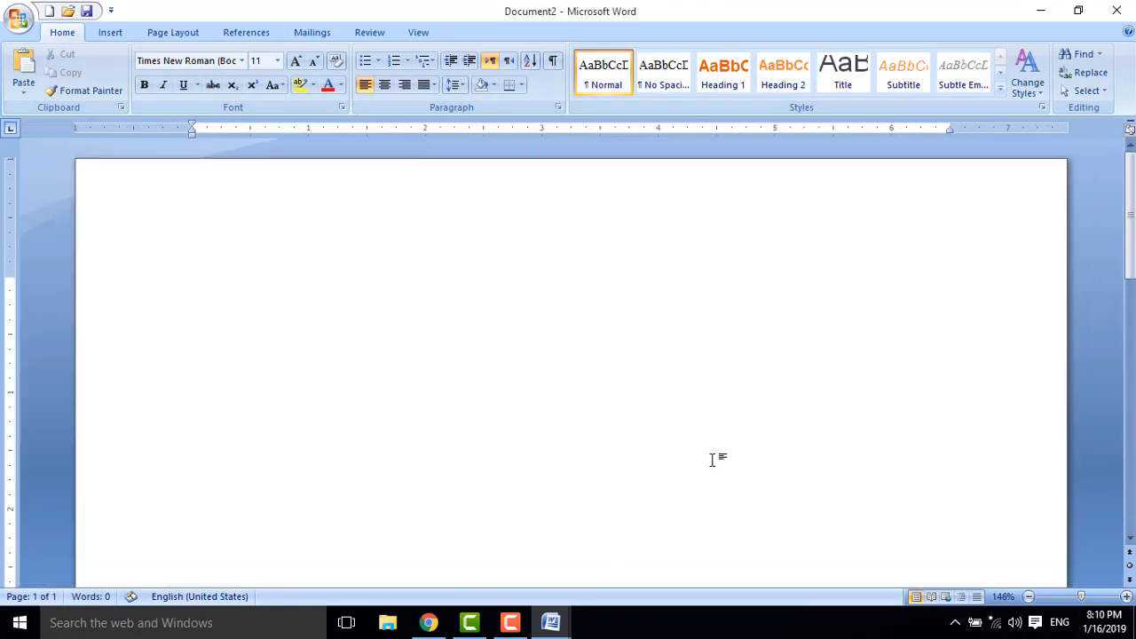
key("ctrl+v")
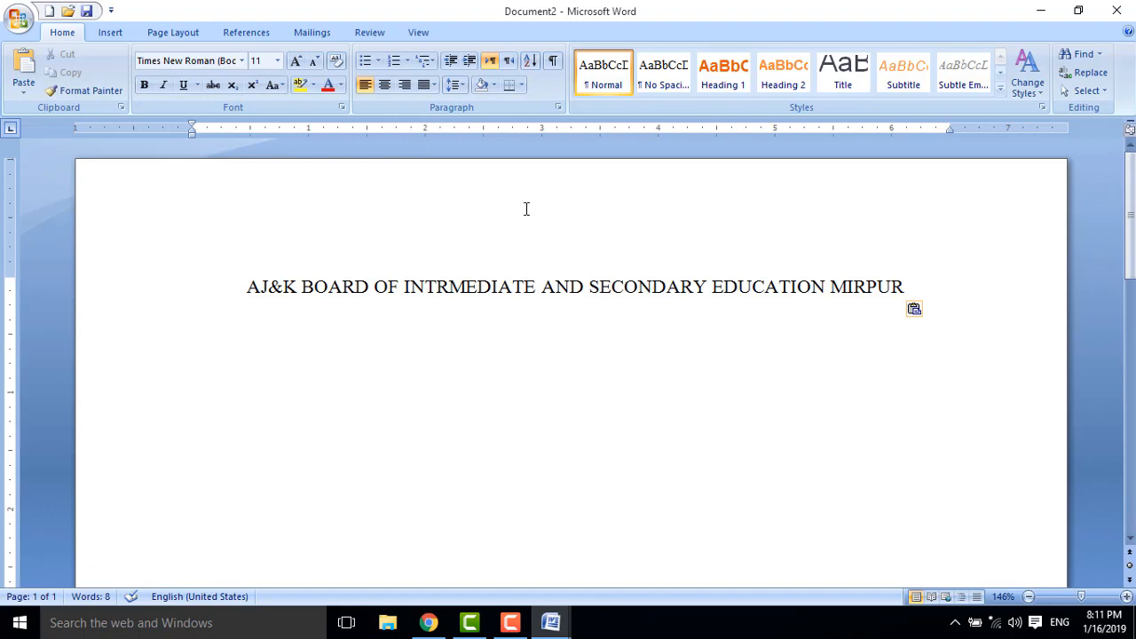
left_click_drag(936, 293, 238, 274)
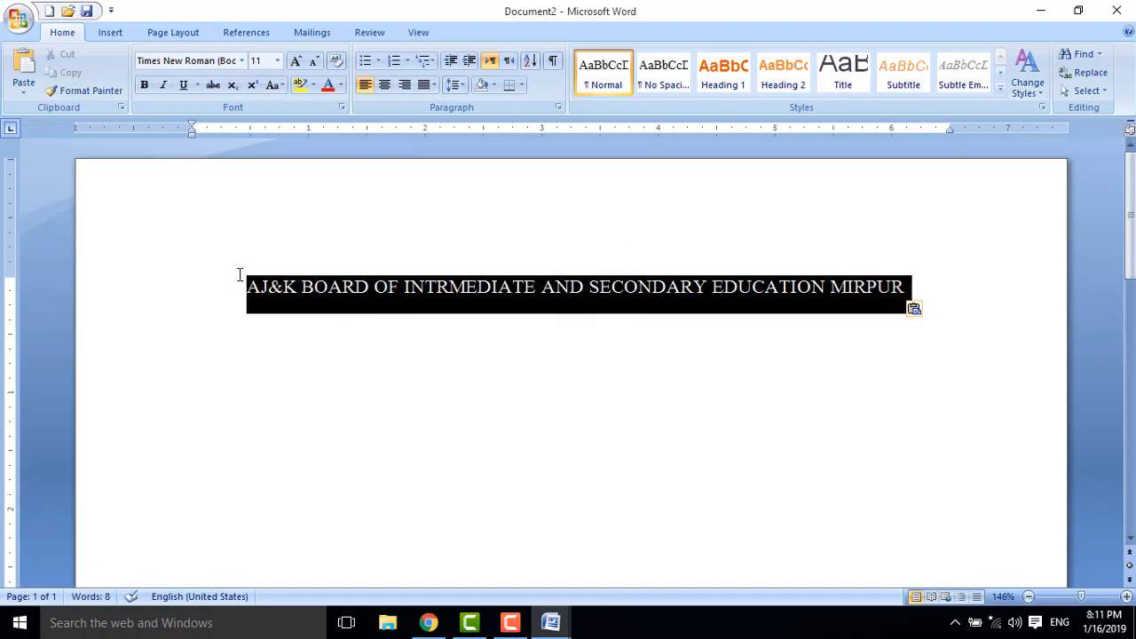
left_click(213, 85)
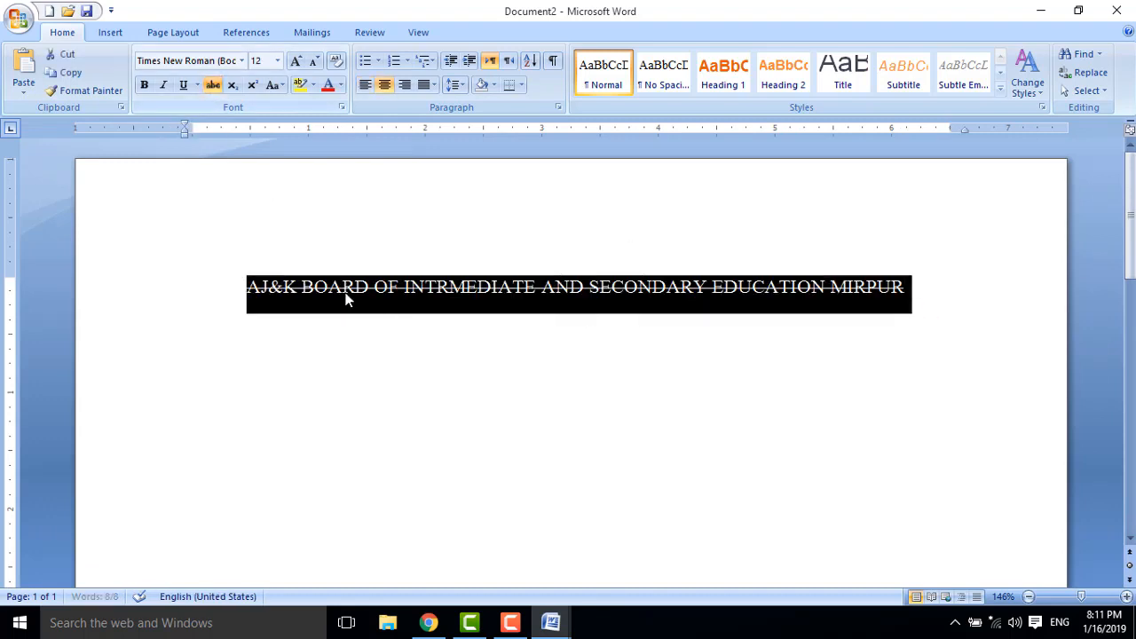
left_click(402, 338)
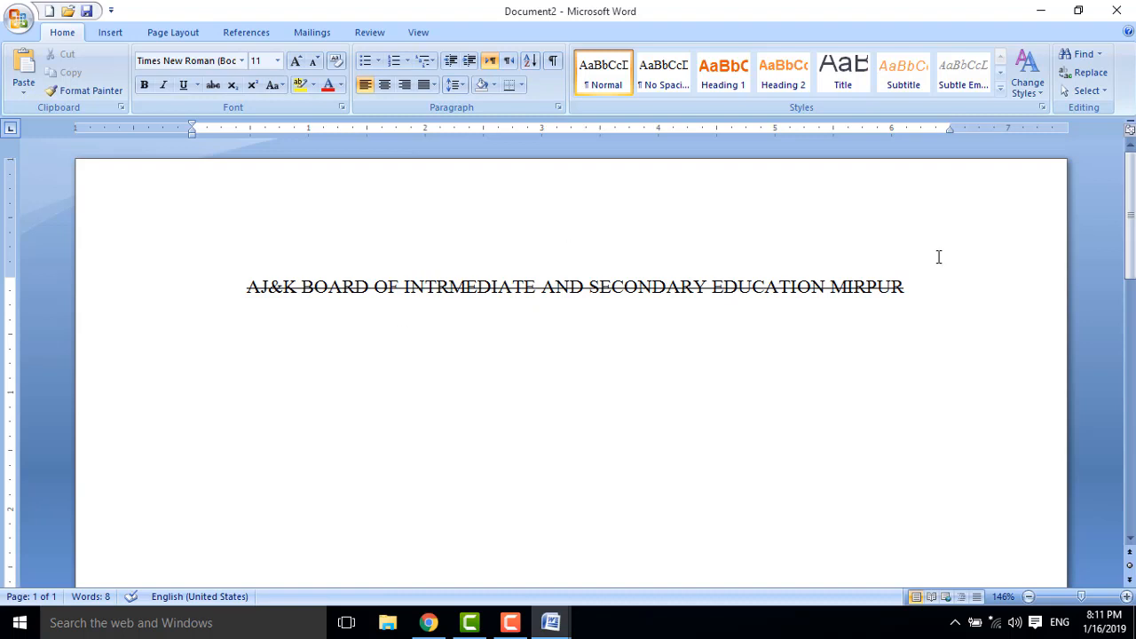
left_click_drag(946, 297, 155, 303)
key("Delete")
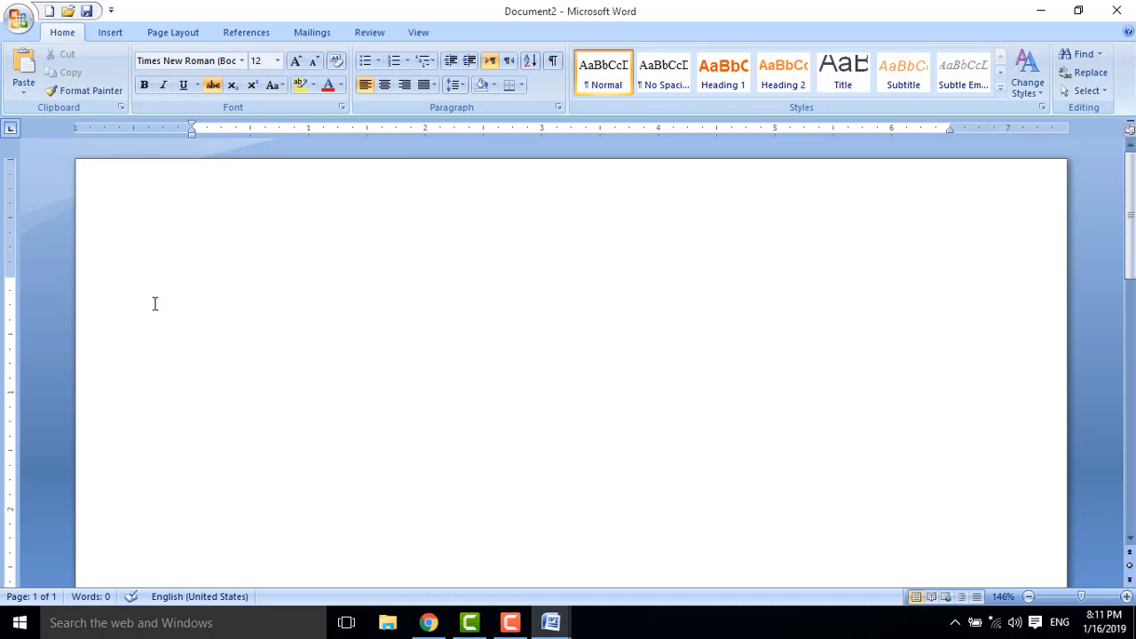
type("R")
key("BackSpace")
left_click(213, 85)
type("Rs 3000")
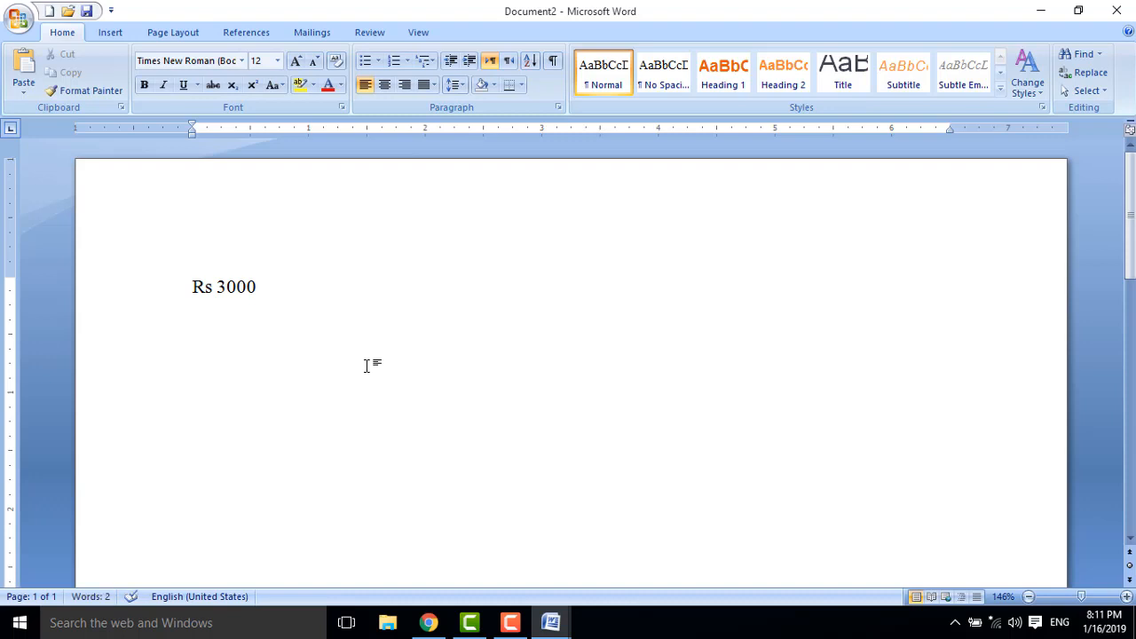
type("   Rsv")
key("BackSpace")
type("2000")
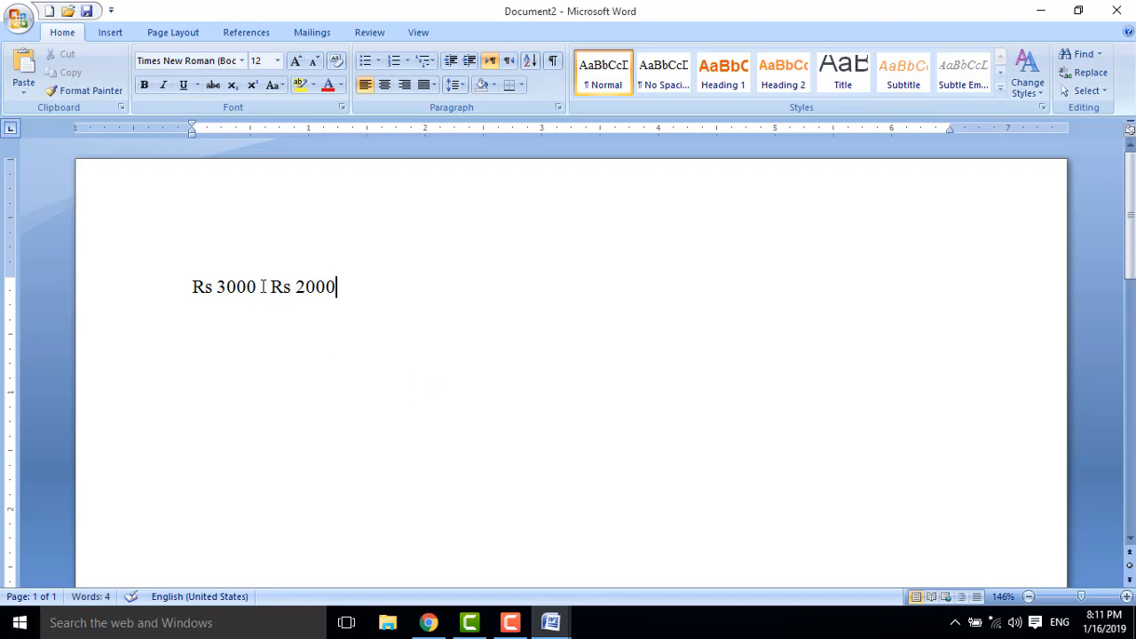
left_click_drag(261, 287, 213, 293)
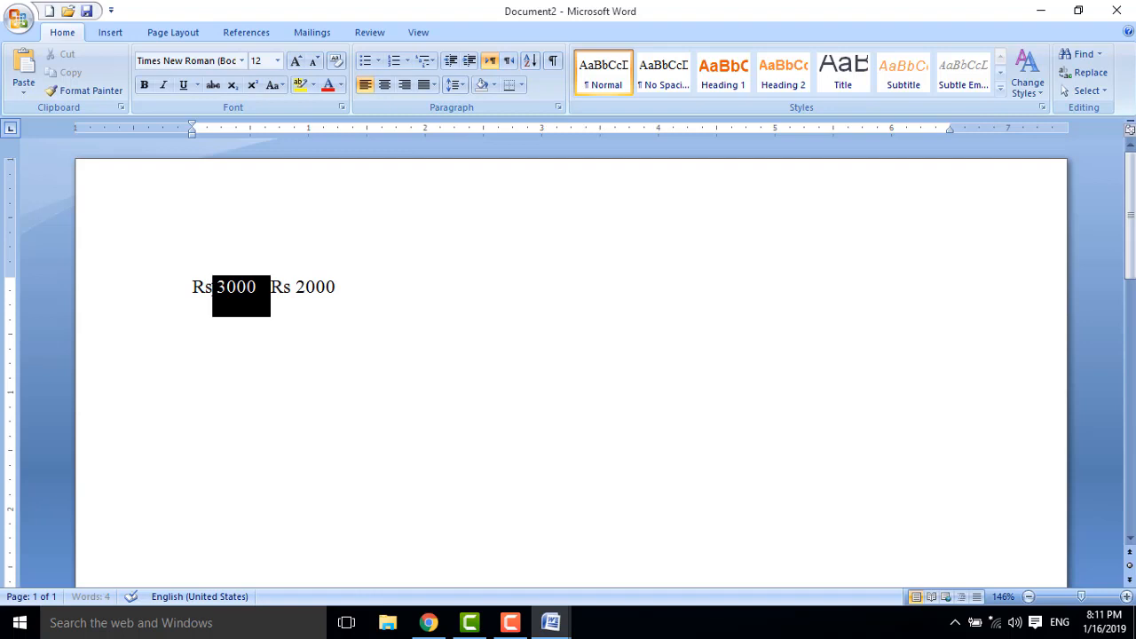
left_click(213, 86)
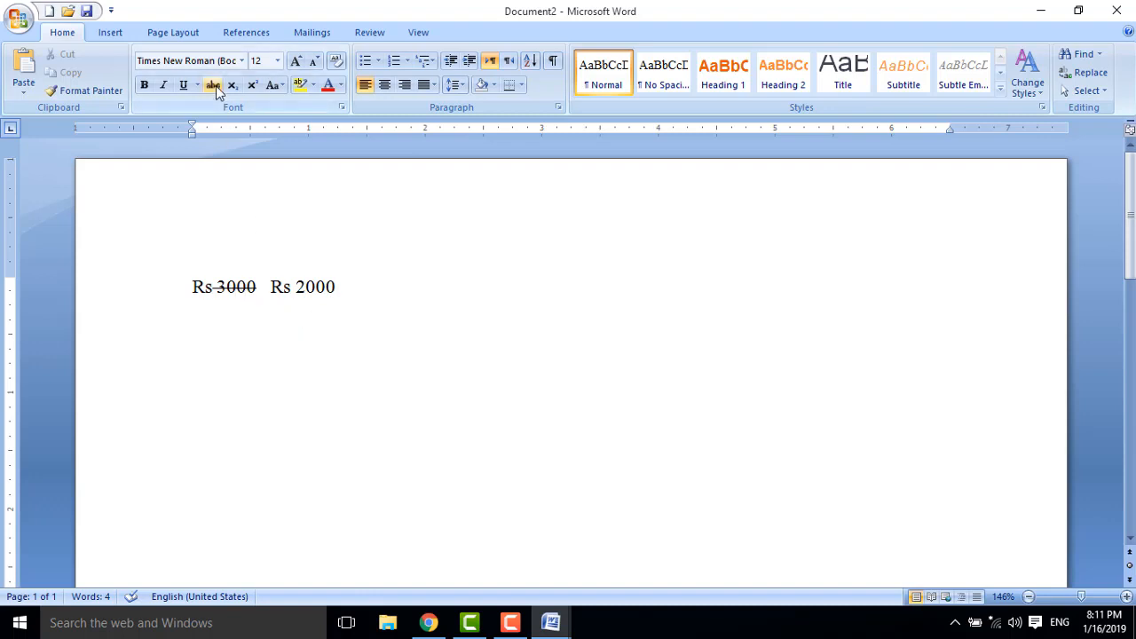
key("ctrl+a")
key("Delete")
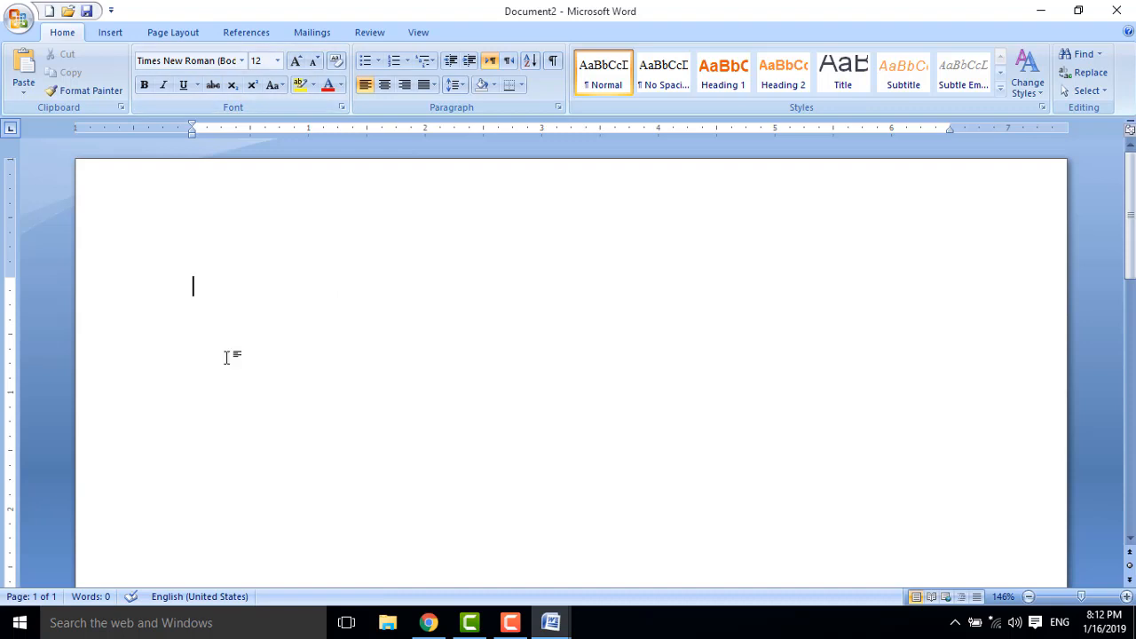
Type H₂O with the 2 formatted as subscript.
type("H2O")
key("BackSpace")
key("BackSpace")
left_click(233, 86)
type("2")
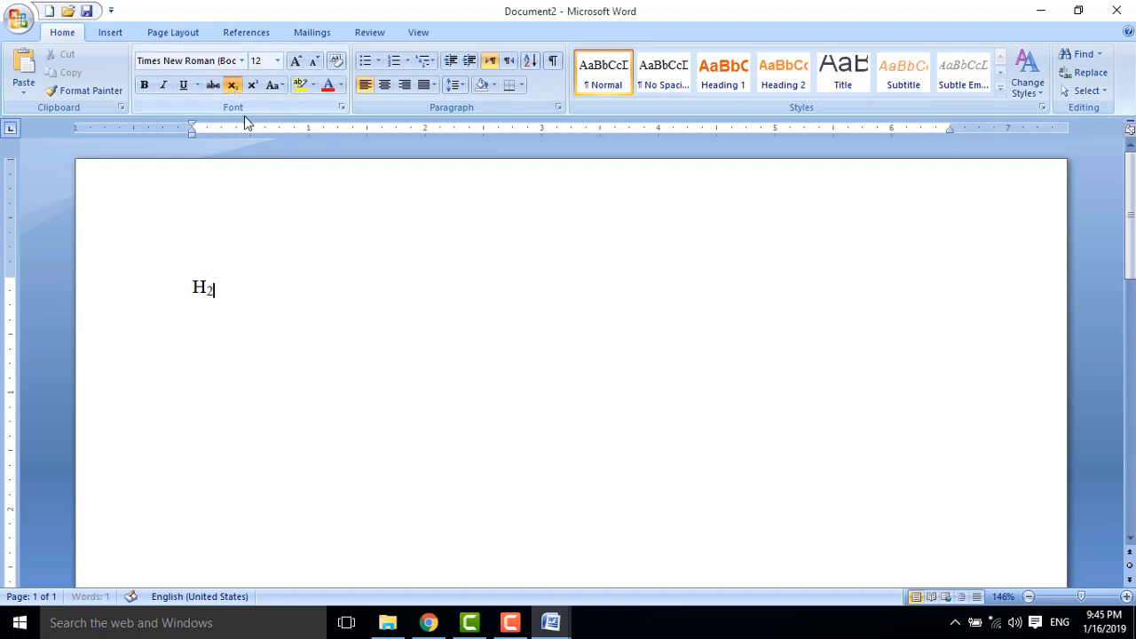
left_click(233, 85)
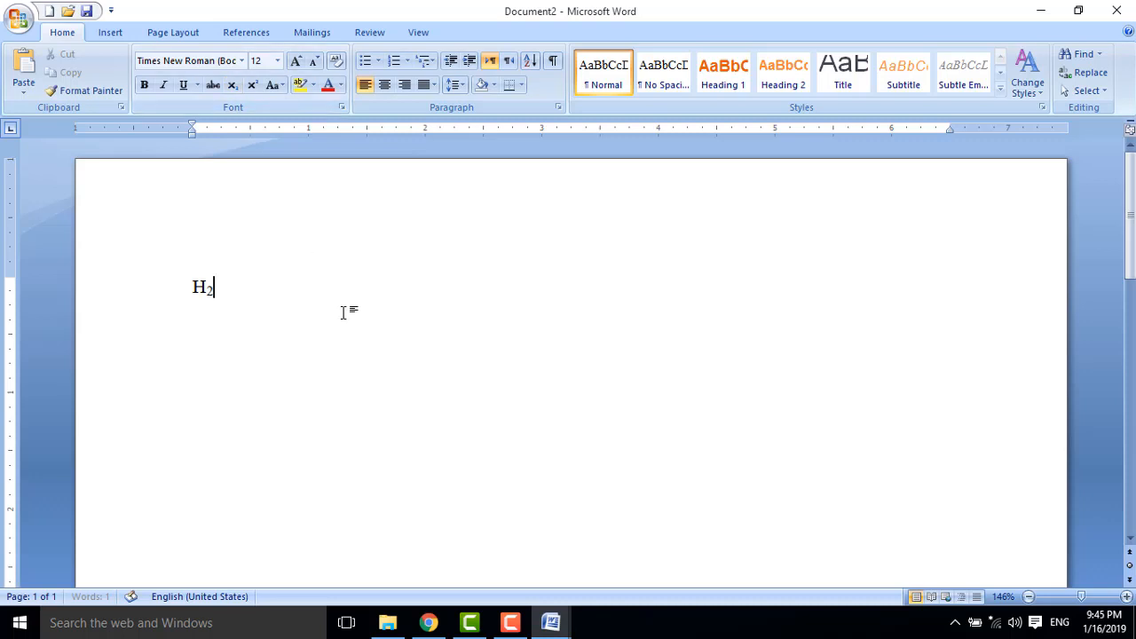
type("O")
key("ctrl+a")
left_click(304, 318)
Add b with a superscript 33, followed by '+ infor' in normal text.
type("x")
left_click(253, 85)
type("3")
key("BackSpace")
key("BackSpace")
type("b")
key("ctrl+shift+plus")
type("33")
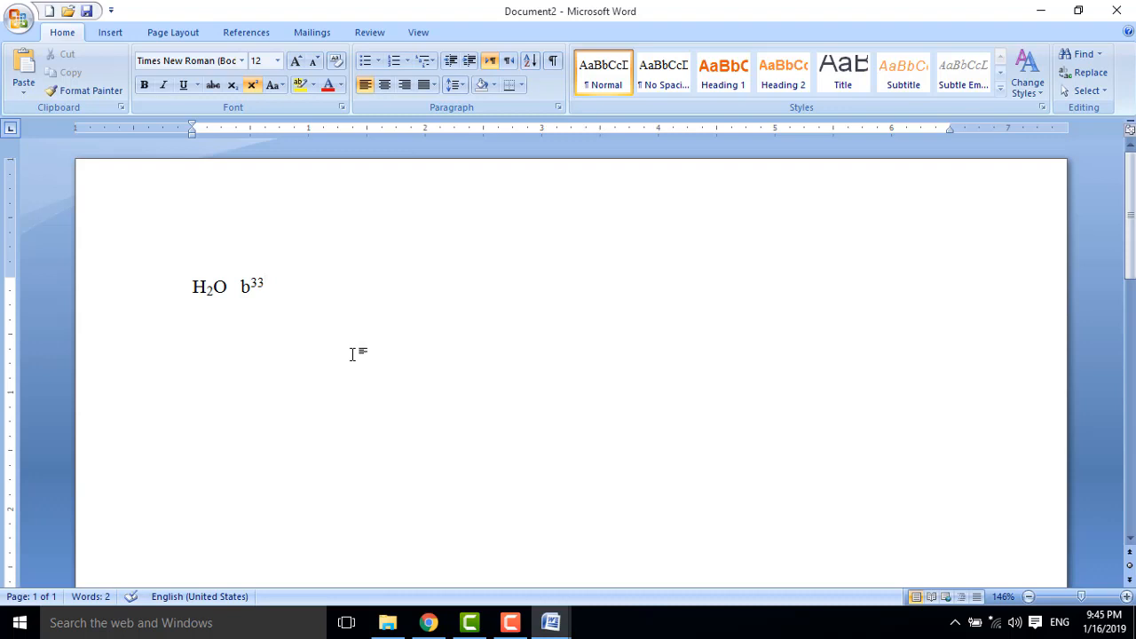
key("ctrl+shift+plus")
type("+ ")
type("infor")
Complete the line 'Information Technology Skill development Center', correcting the Tecnhology misspelling.
key("BackSpace")
type("rma")
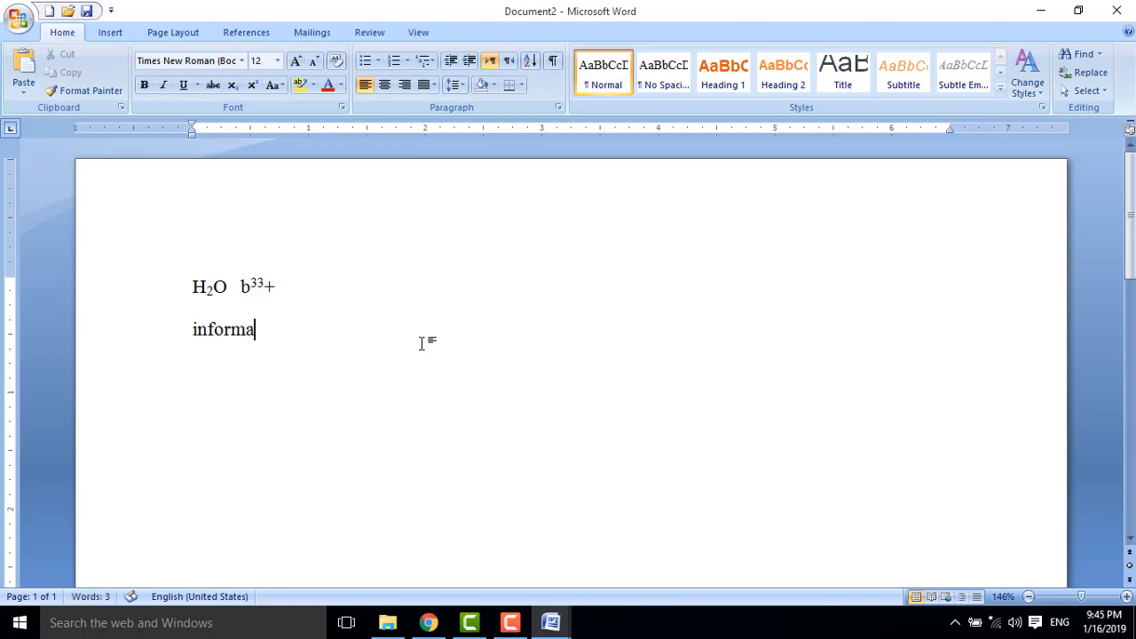
type("tion Tec")
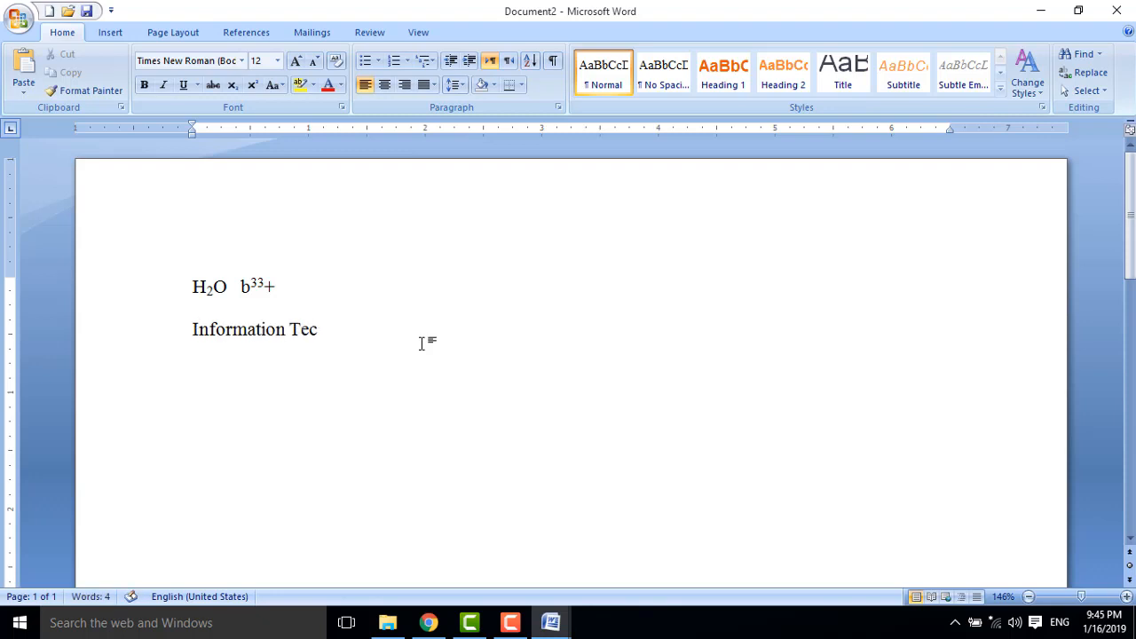
type("nhology")
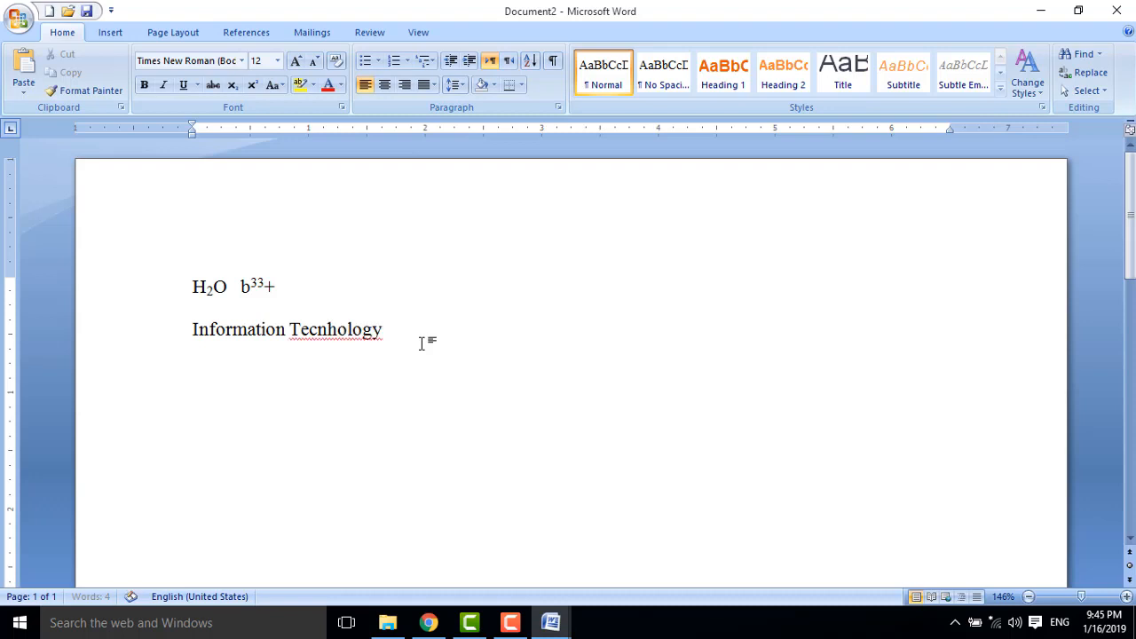
type(" Skill developmen")
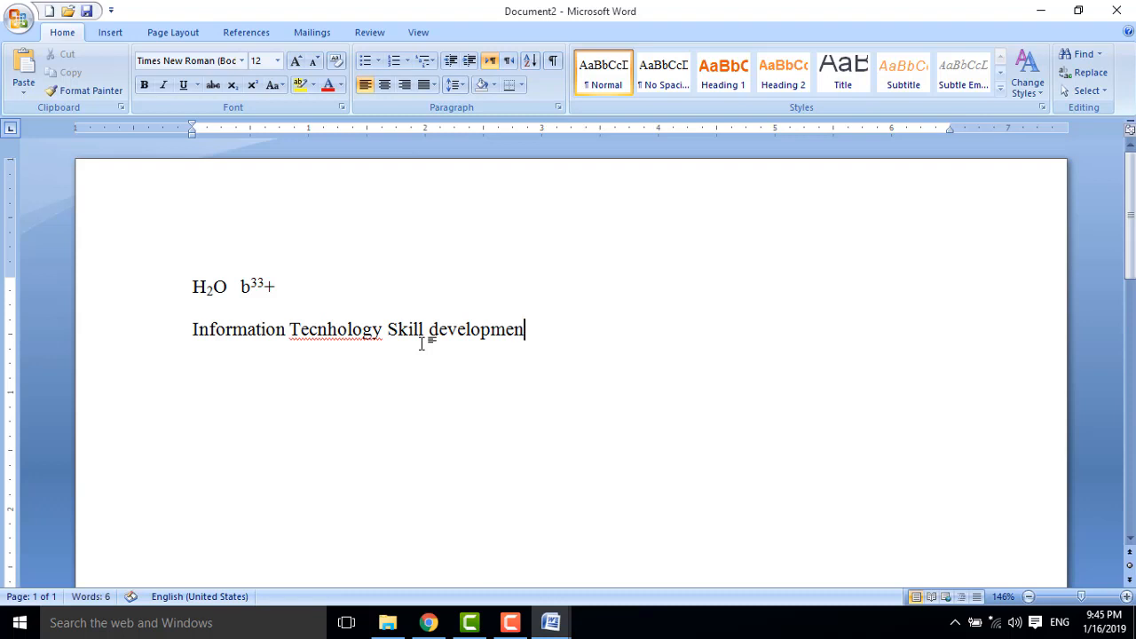
type("t Center t")
key("BackSpace")
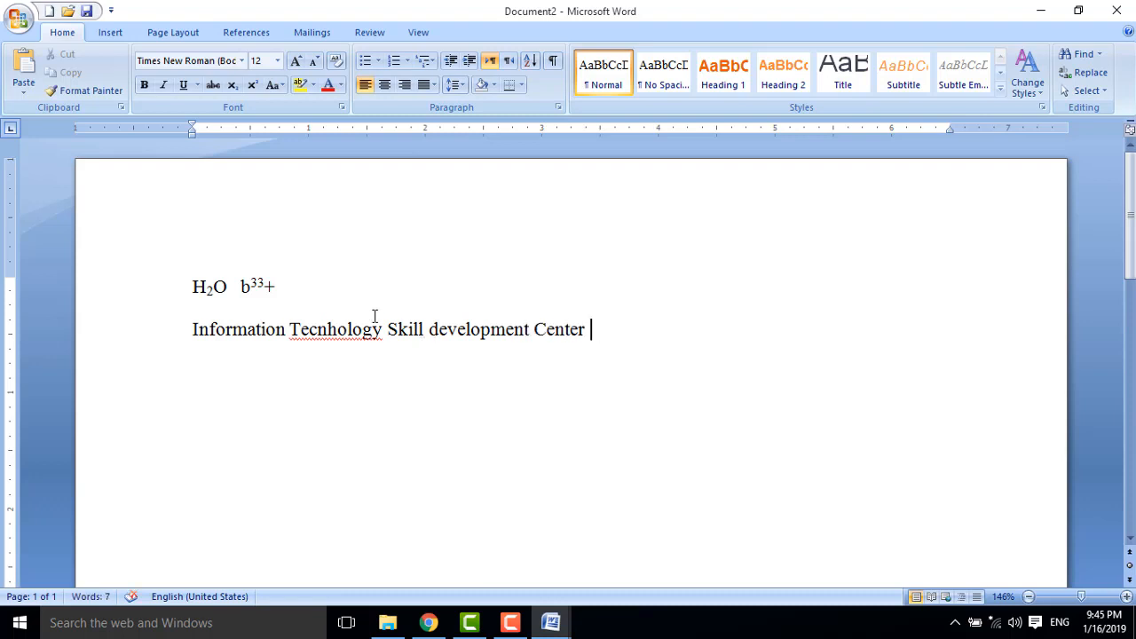
right_click(380, 339)
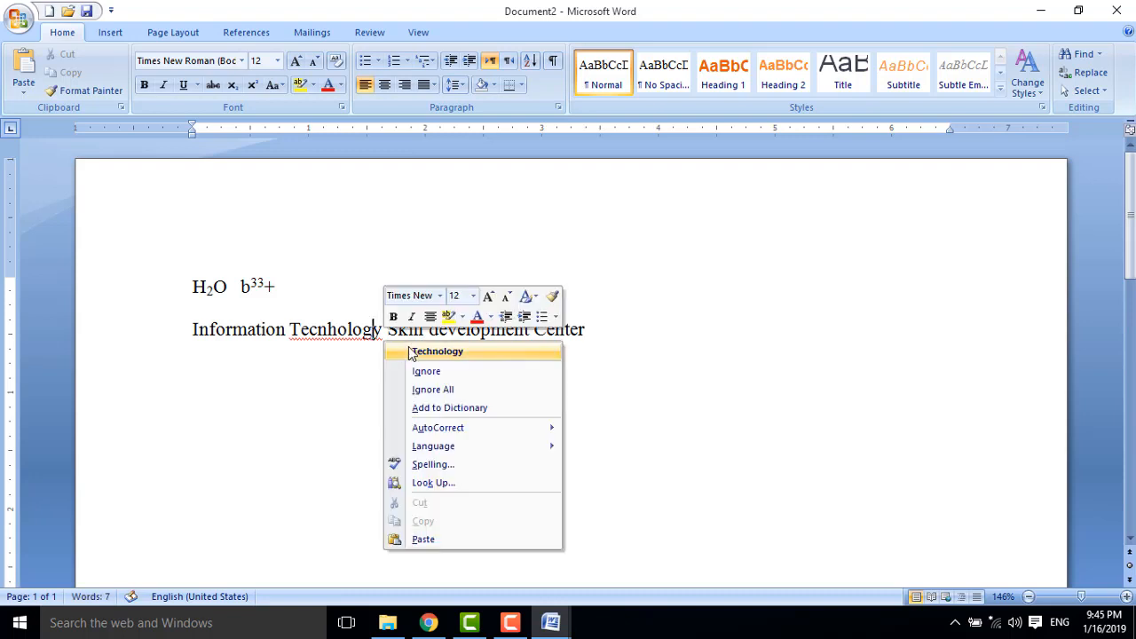
left_click(415, 352)
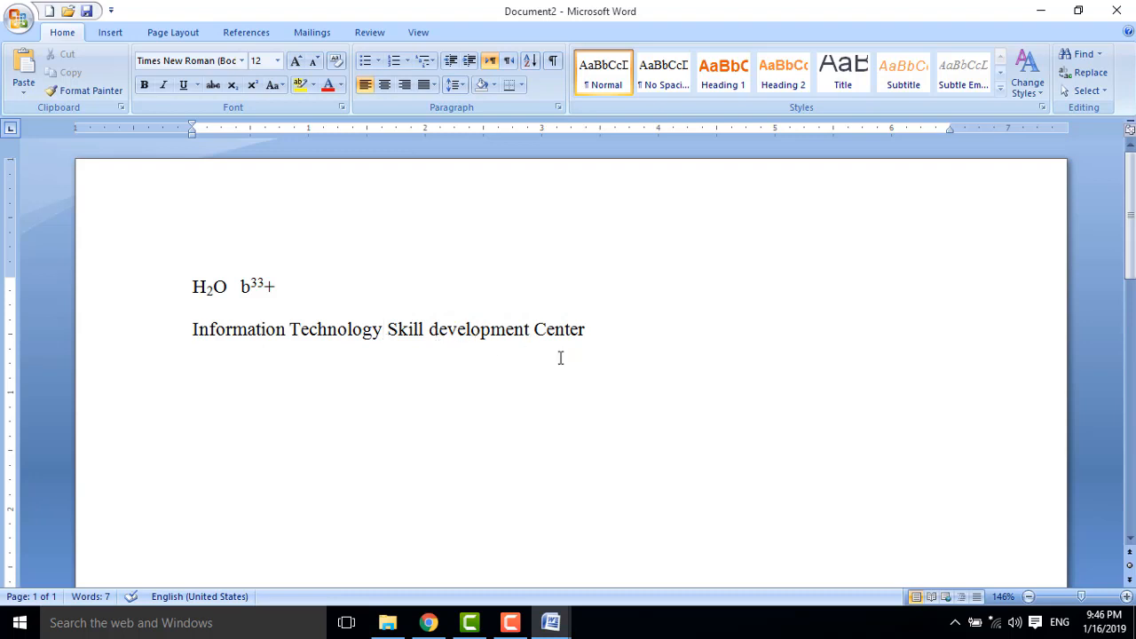
Select the Information Technology Skill development Center line.
left_click(599, 332)
key("ctrl+a")
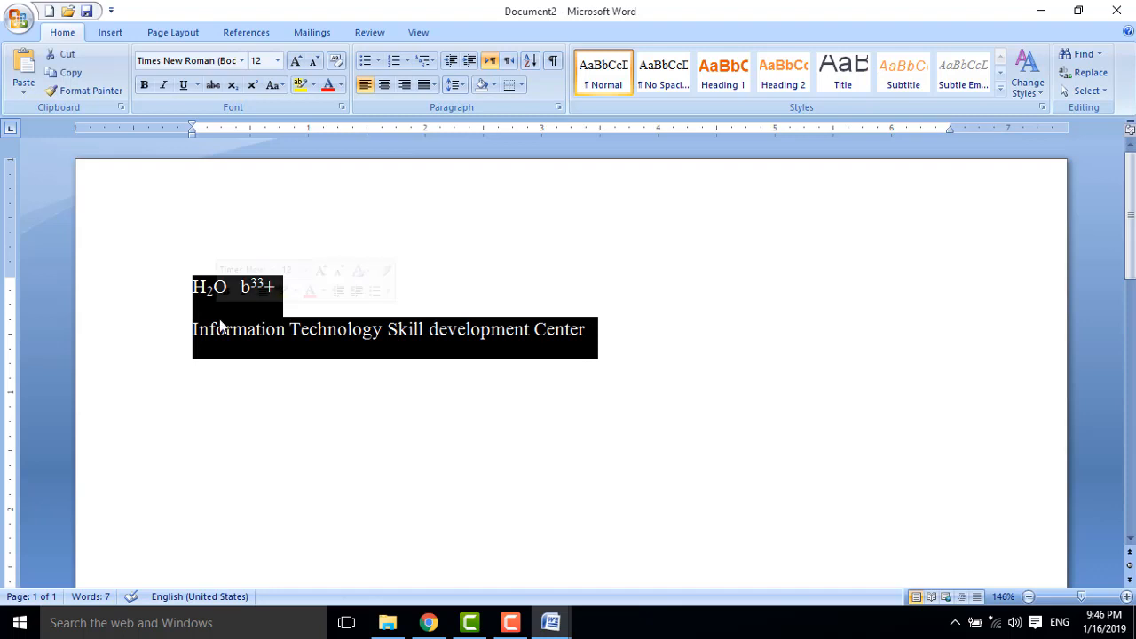
left_click(340, 408)
left_click_drag(586, 333, 188, 336)
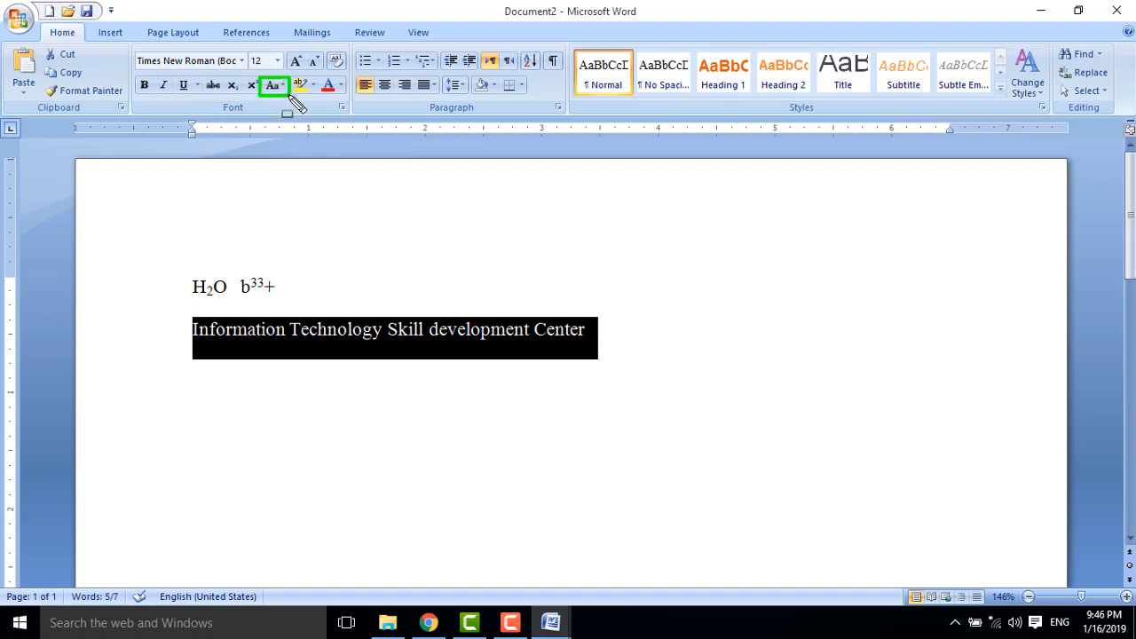
key("Escape")
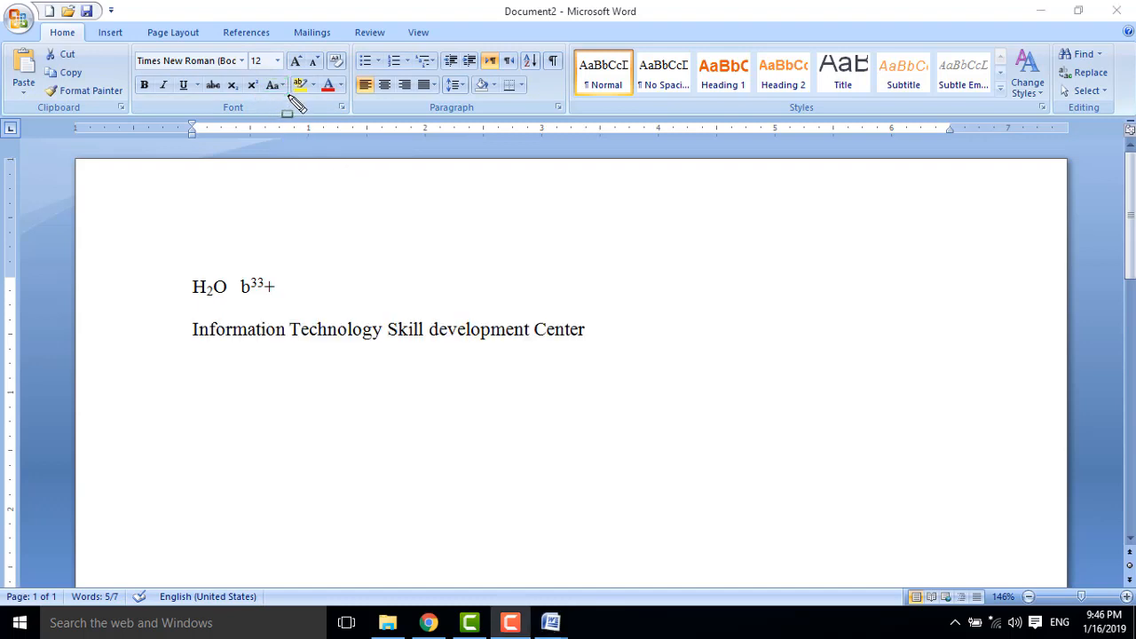
left_click(587, 334)
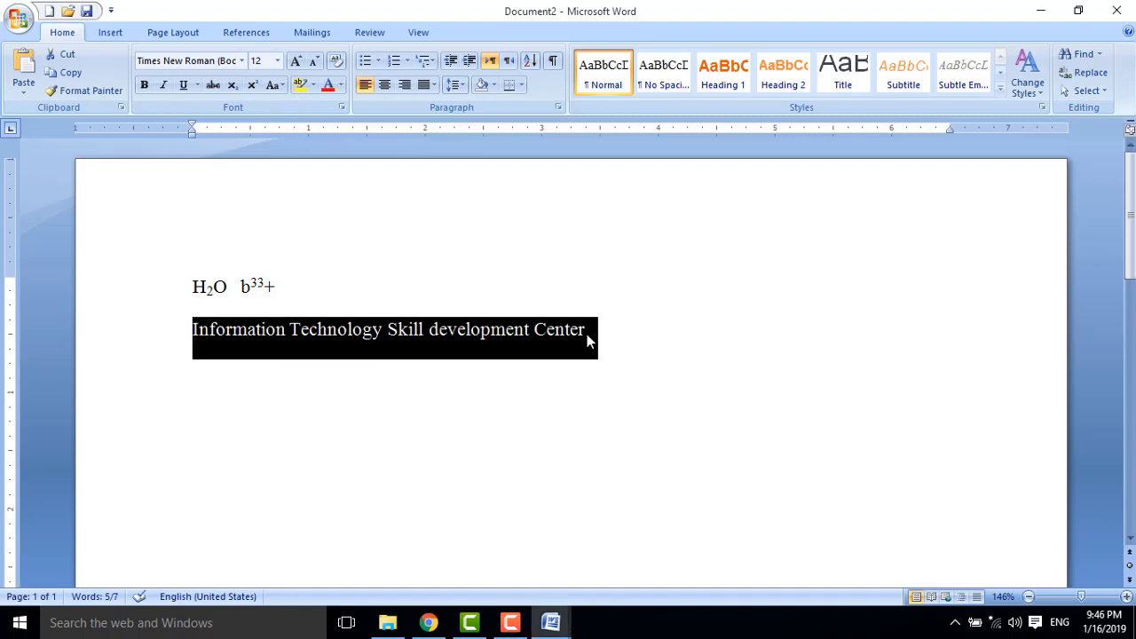
left_click(282, 86)
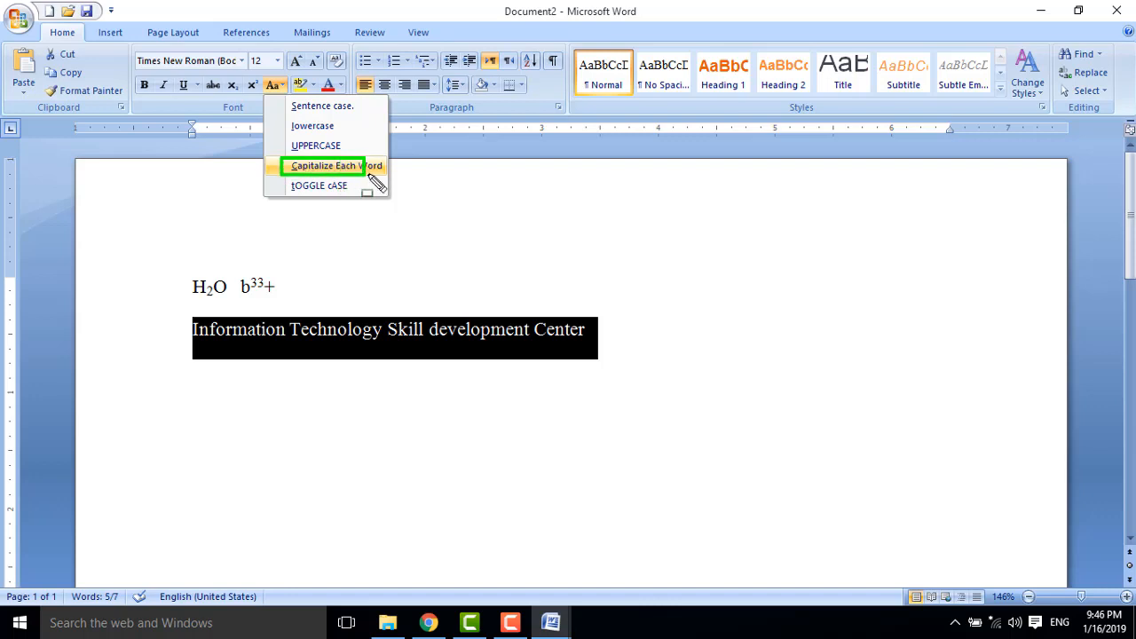
left_click(393, 185)
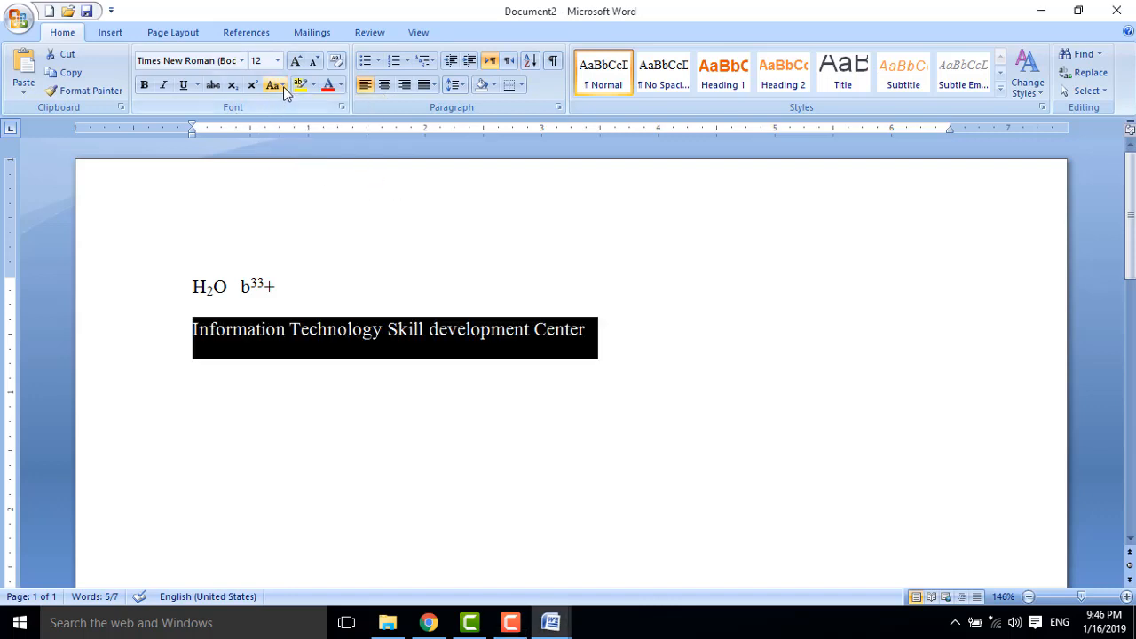
Cycle the line through Capitalize Each Word, UPPERCASE and lowercase, ending in Sentence case.
left_click(283, 86)
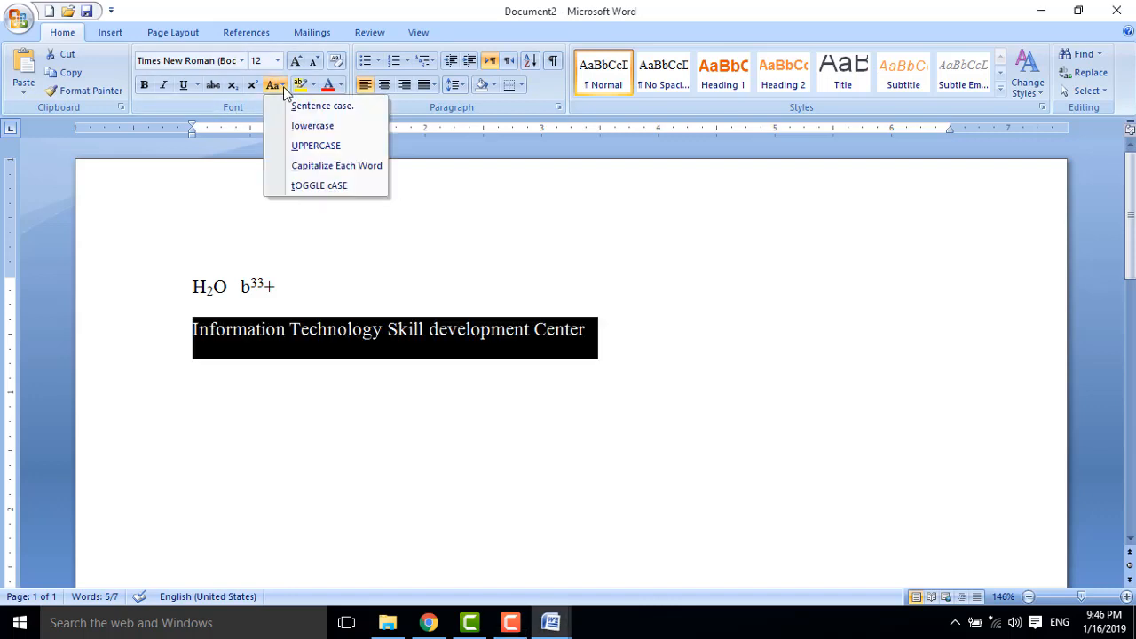
left_click(329, 166)
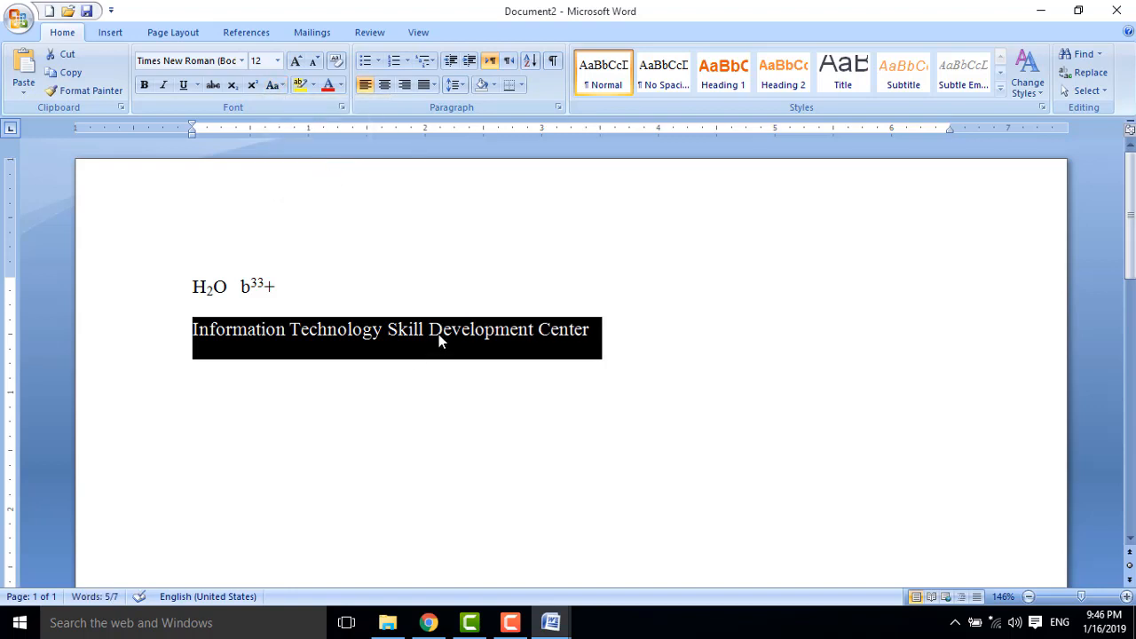
left_click(277, 86)
left_click(311, 145)
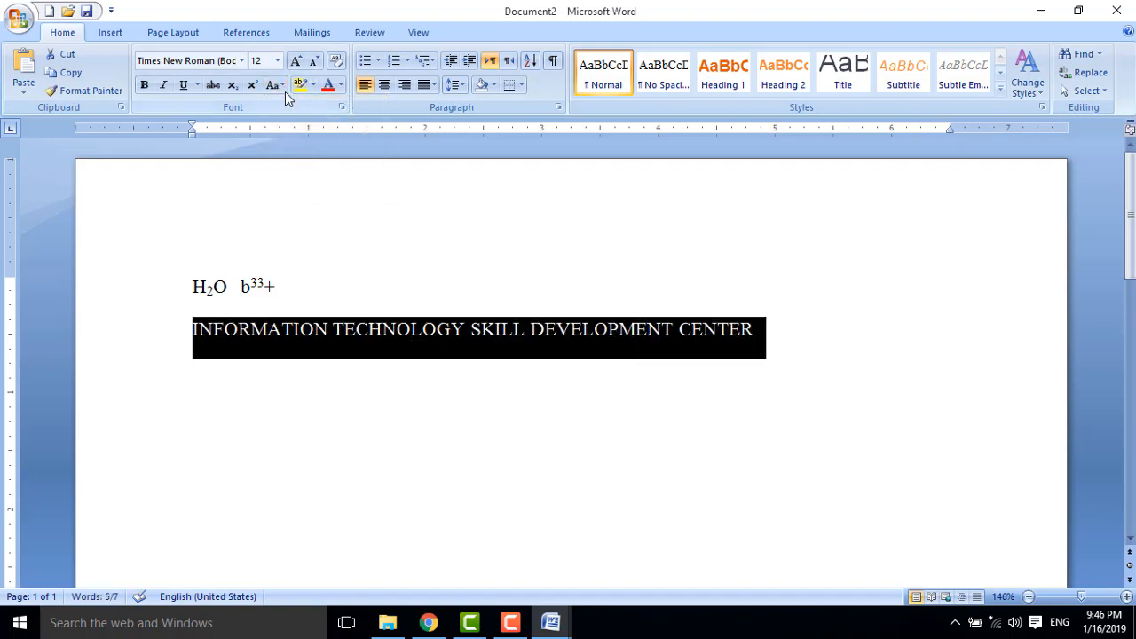
left_click(283, 85)
left_click(301, 124)
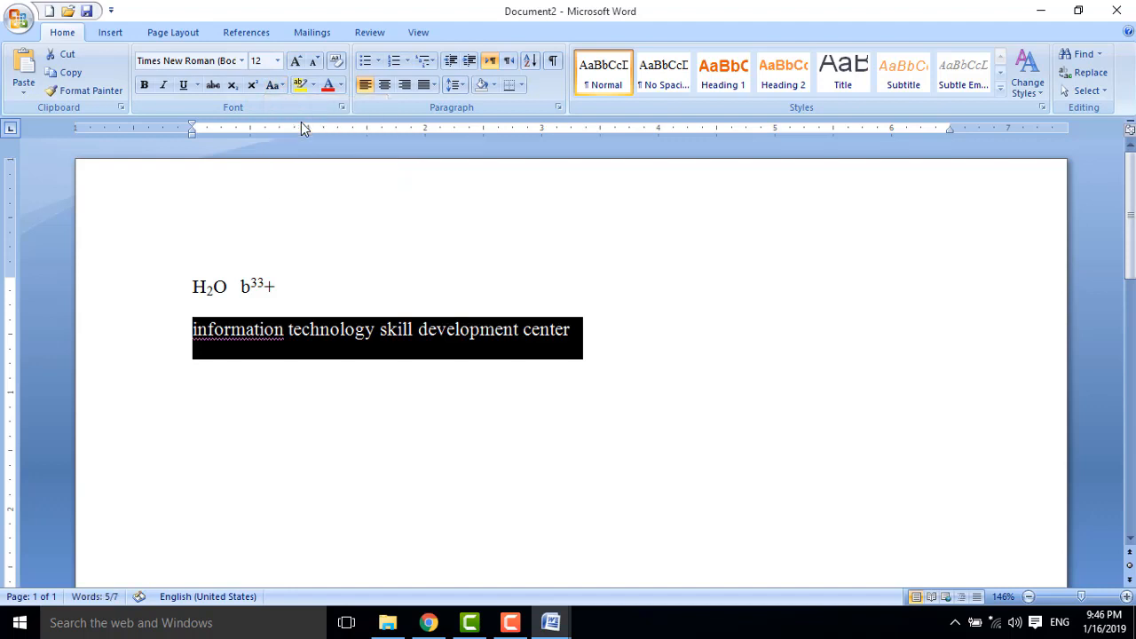
left_click(275, 85)
left_click(296, 109)
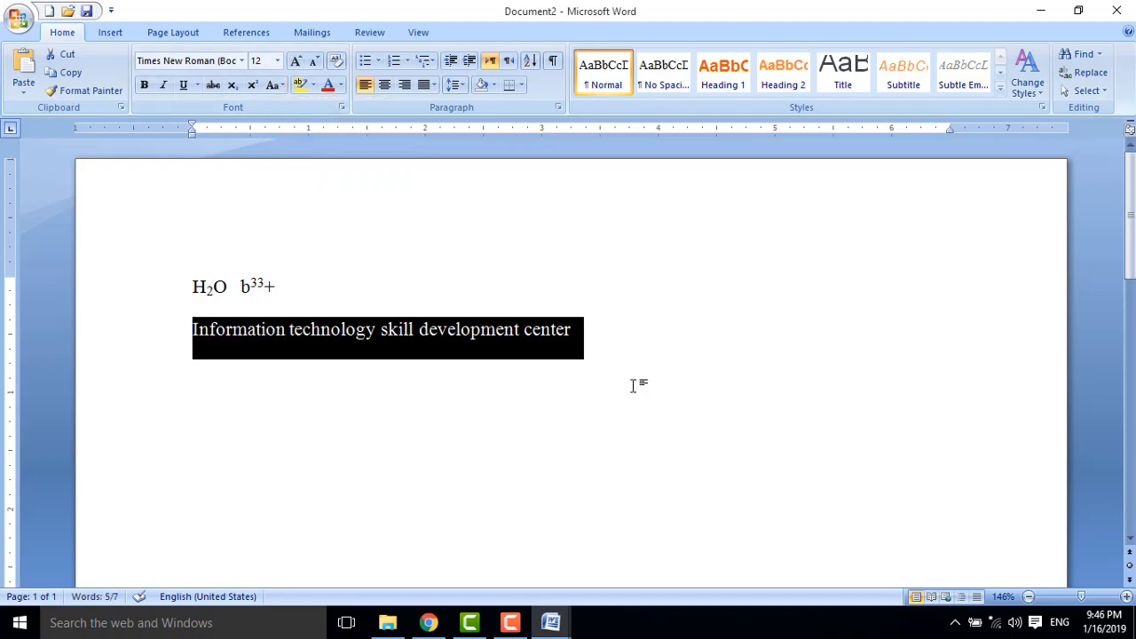
Highlight the Information technology line in yellow.
left_click(315, 86)
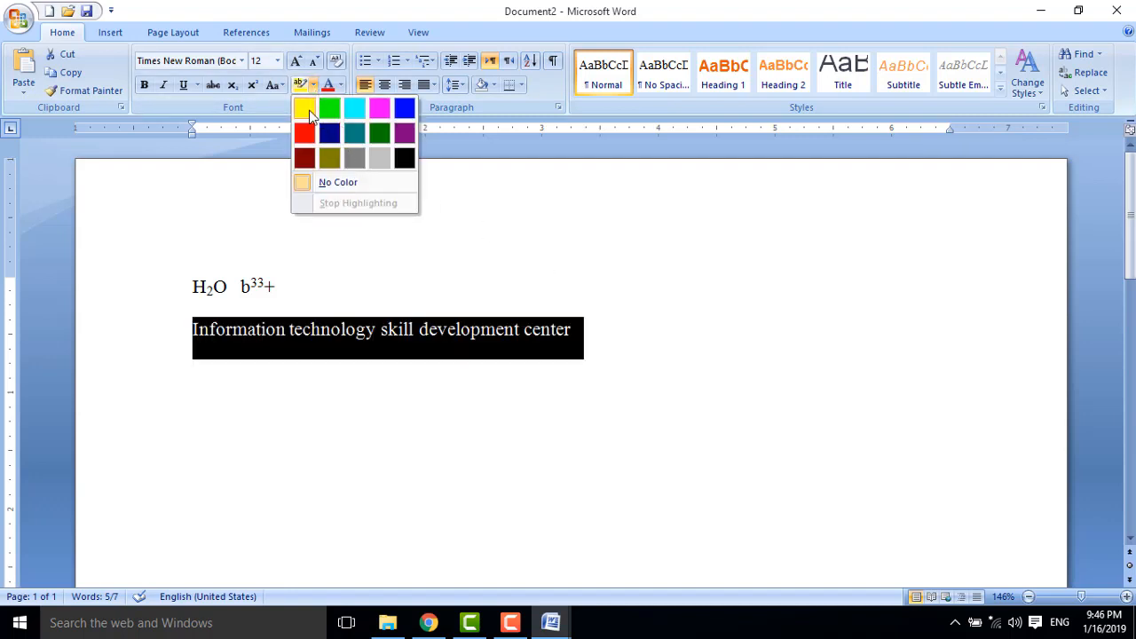
left_click(304, 108)
left_click(627, 424)
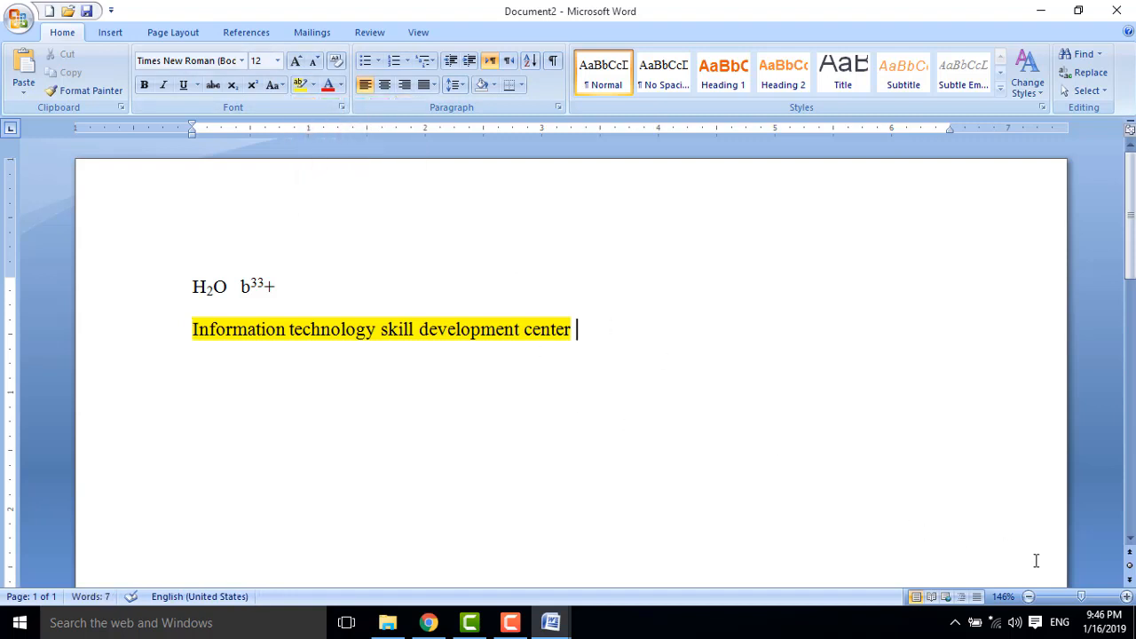
Make the highlighted line's text red.
left_click(1126, 597)
left_click(1126, 596)
left_click(1126, 597)
left_click(1126, 596)
left_click(1127, 596)
left_click(1126, 596)
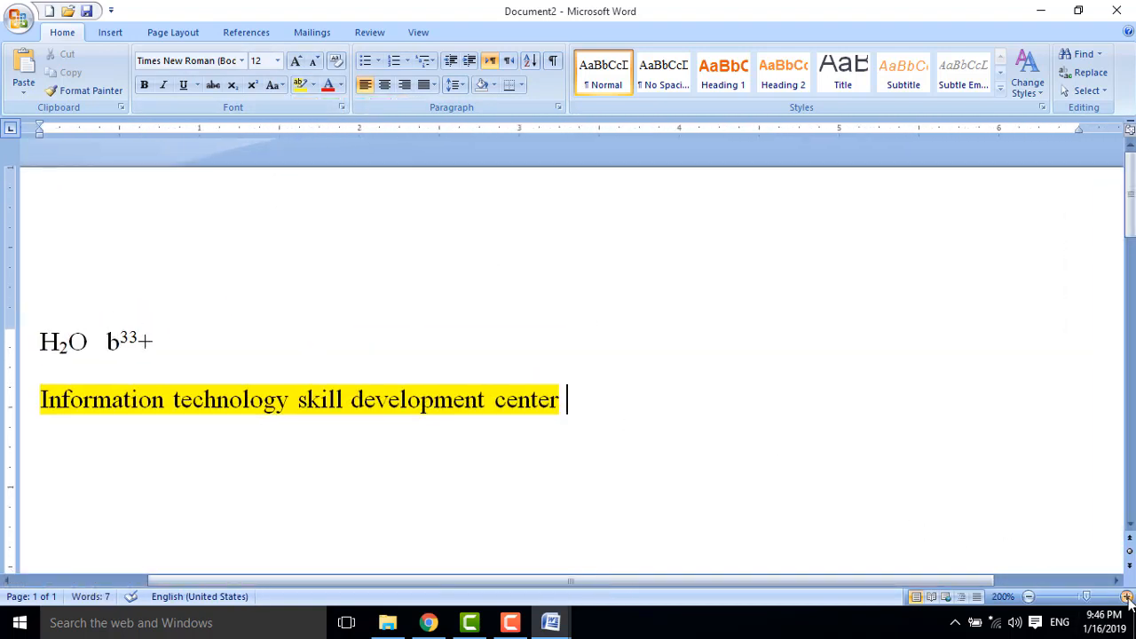
left_click(1126, 596)
left_click_drag(592, 413, 145, 416)
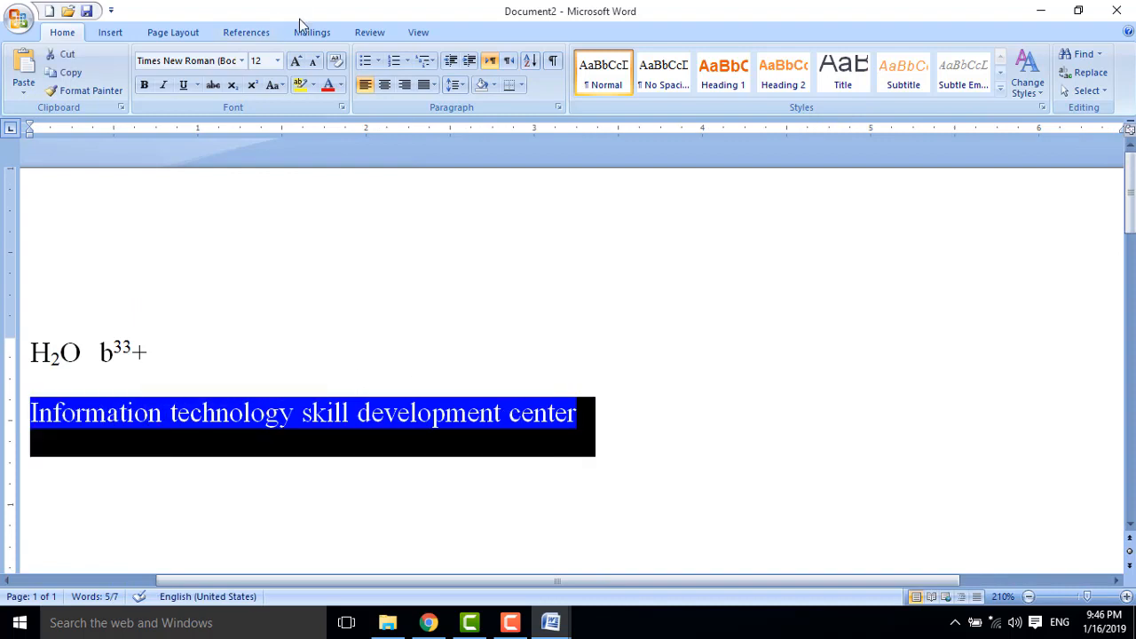
left_click(341, 84)
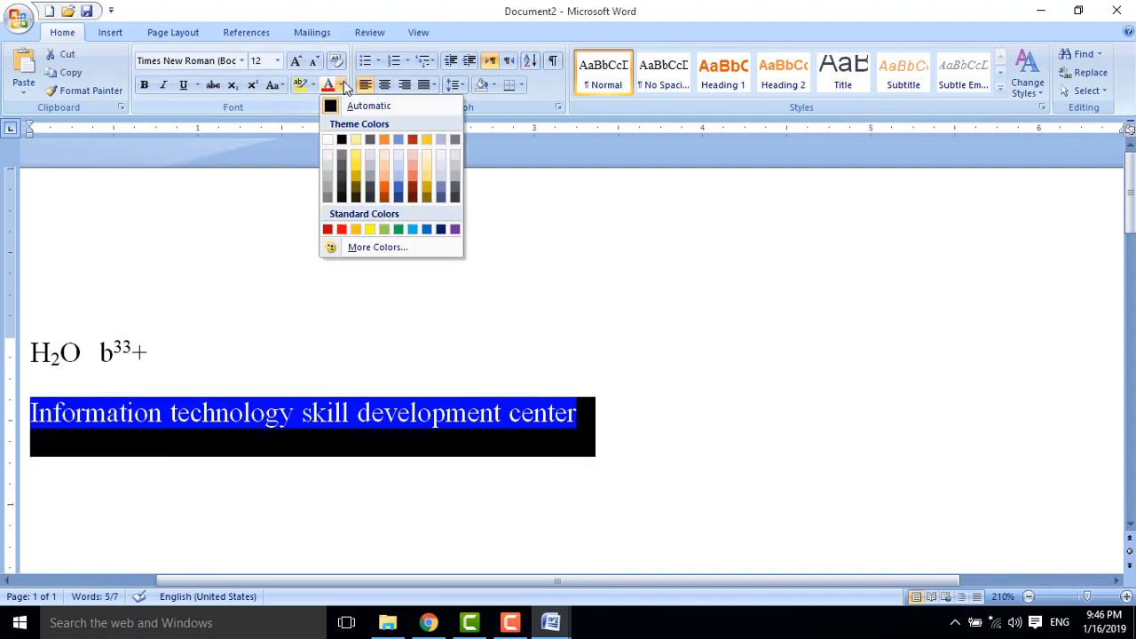
left_click(343, 231)
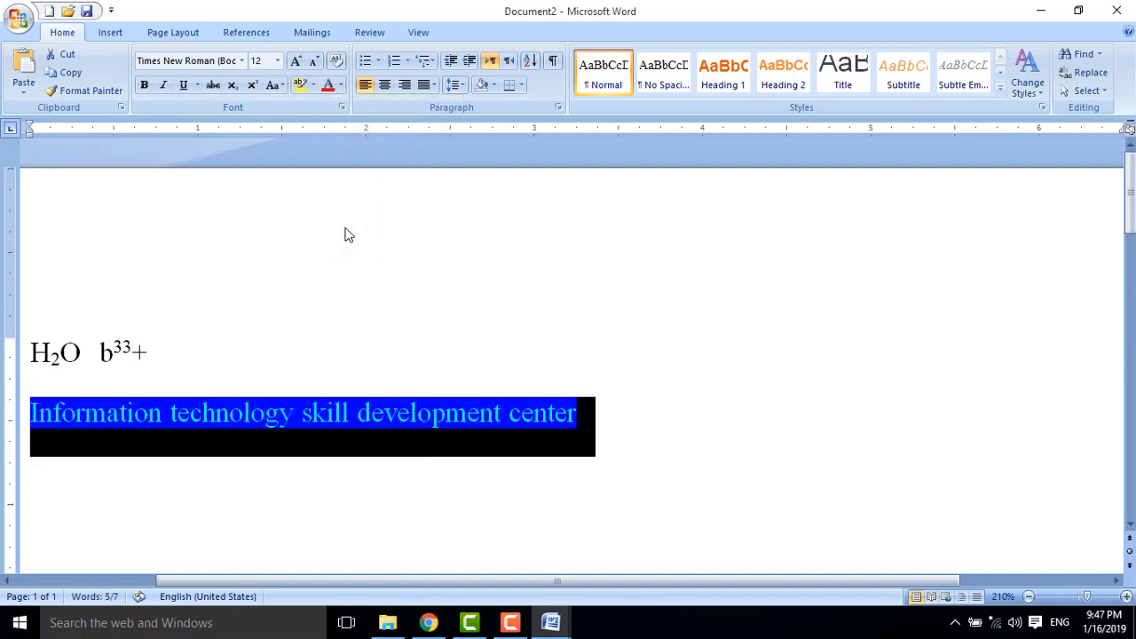
left_click(634, 418)
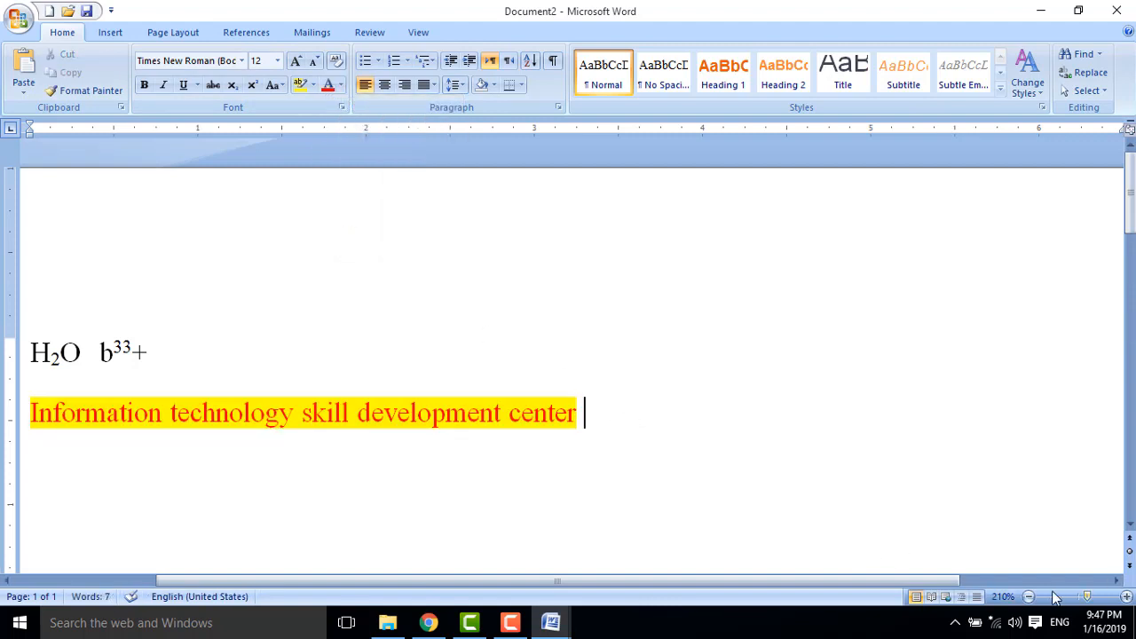
left_click_drag(1087, 596, 1079, 598)
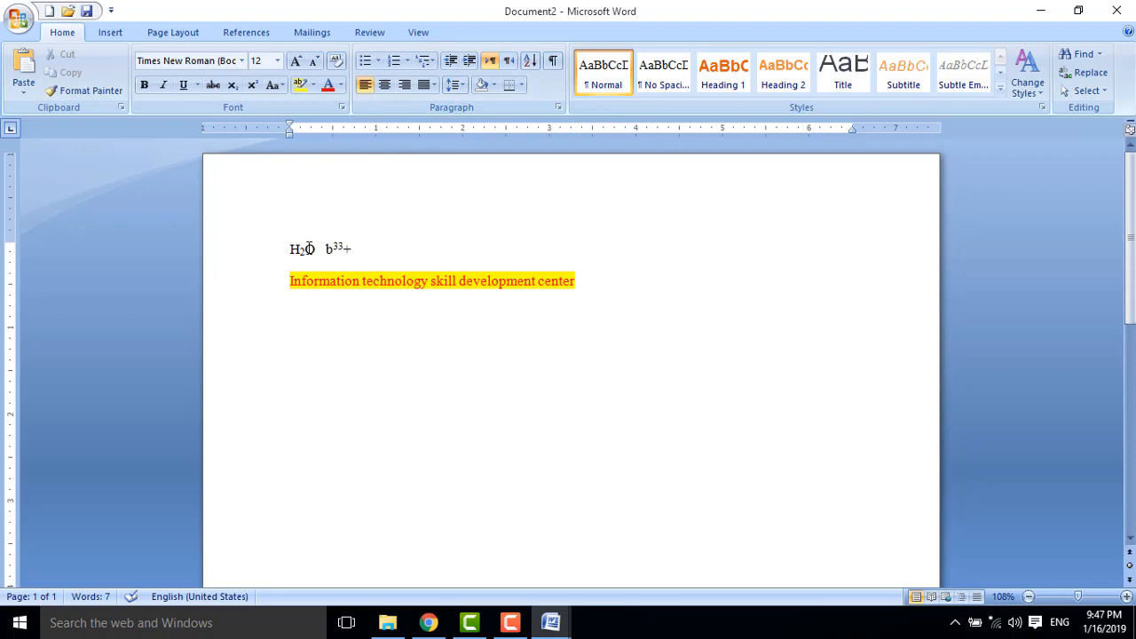
Try centre, right and left alignment on the yellow line, ending justified at the left margin.
left_click(383, 85)
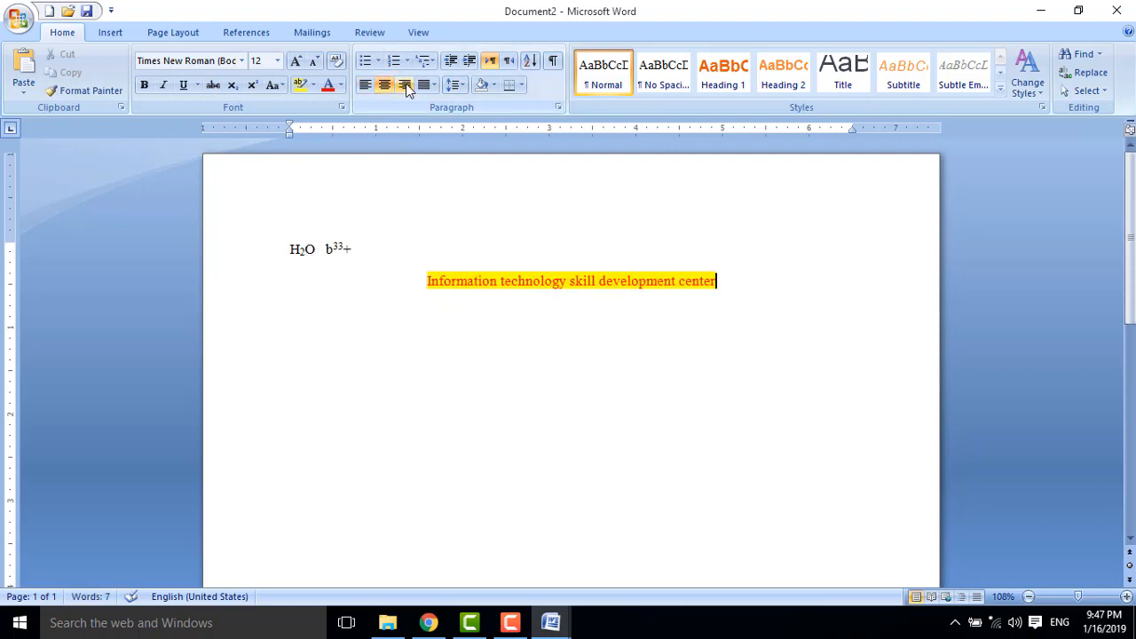
left_click(407, 88)
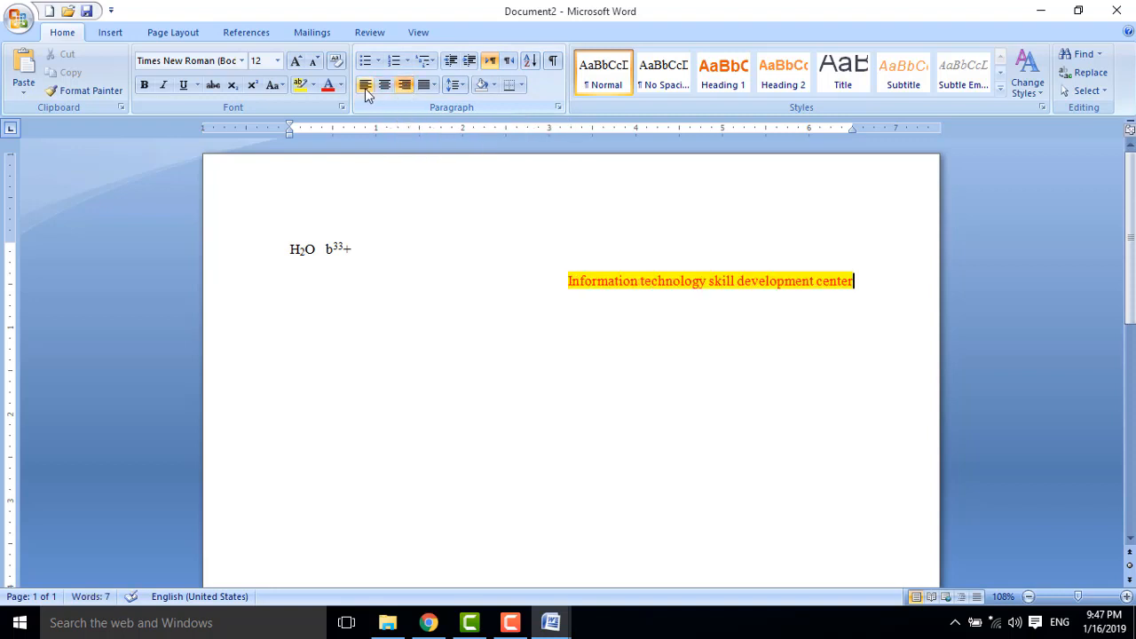
left_click(366, 89)
left_click(382, 89)
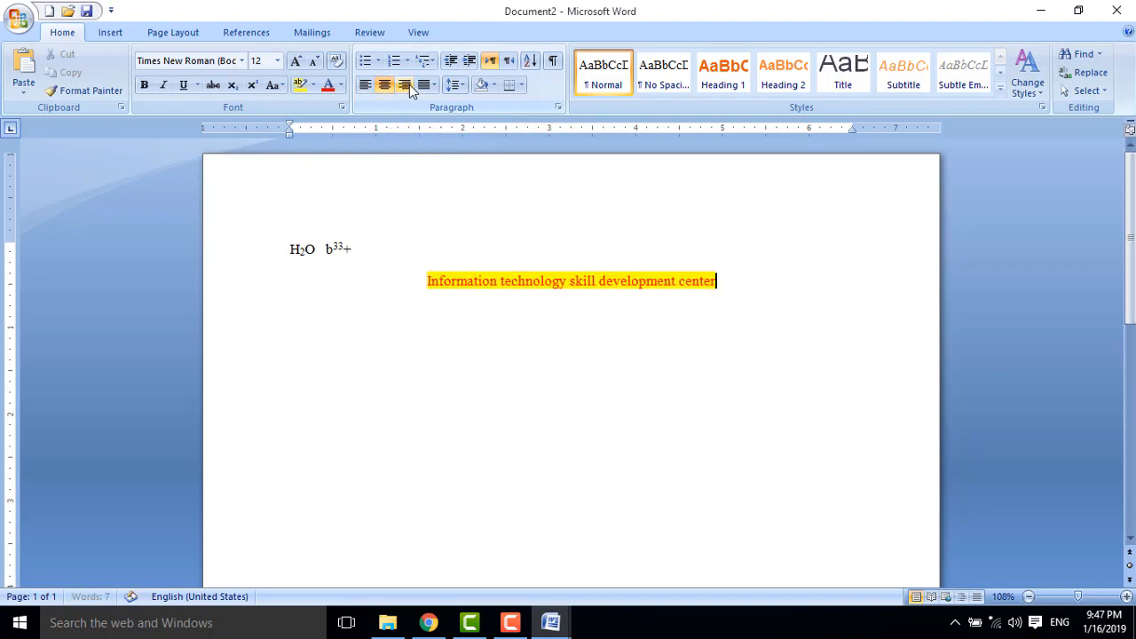
left_click(406, 87)
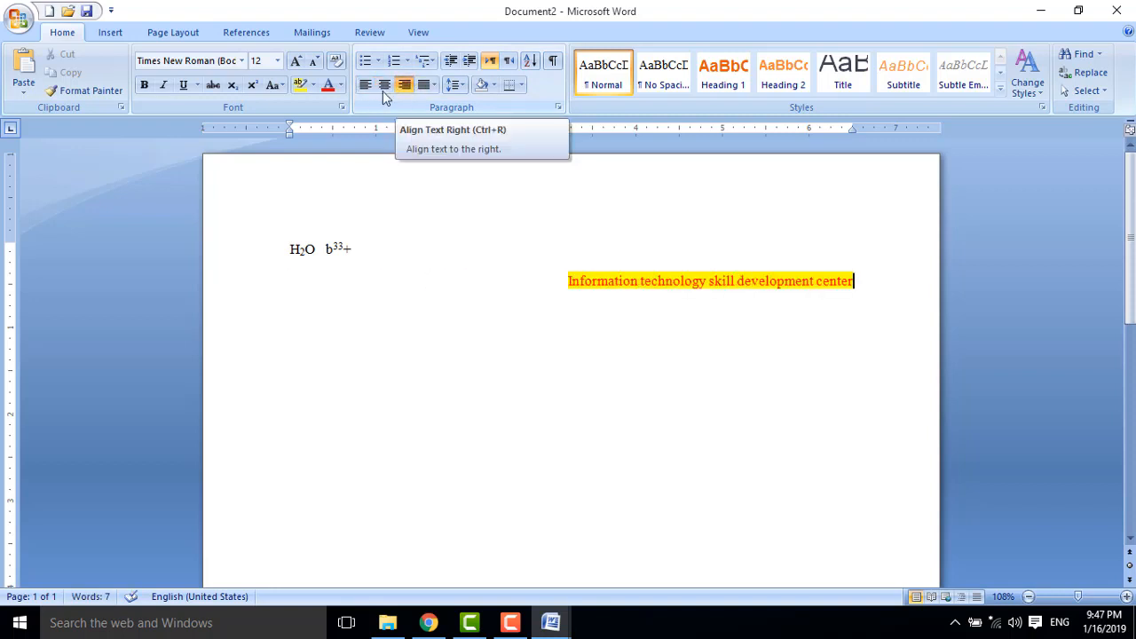
left_click(541, 234)
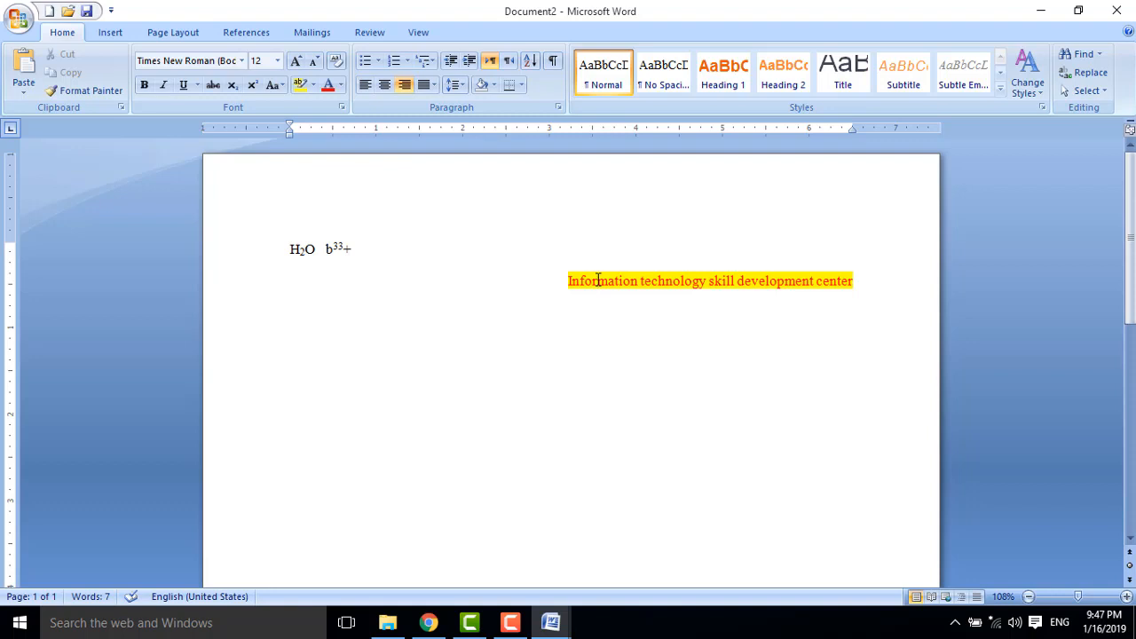
key("ctrl+l")
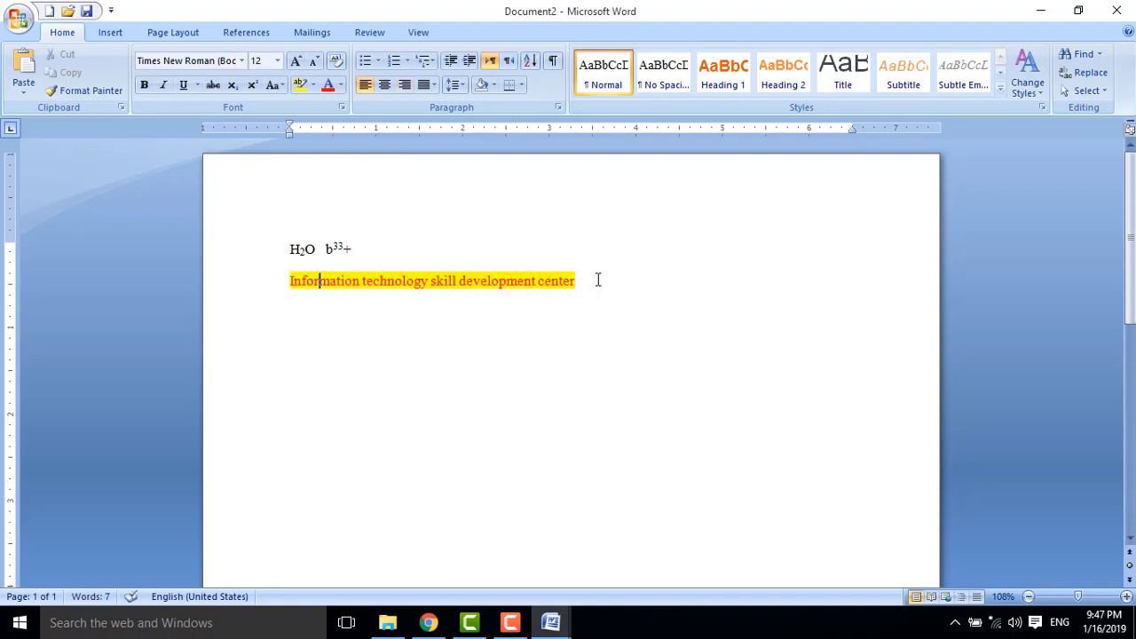
key("ctrl+e")
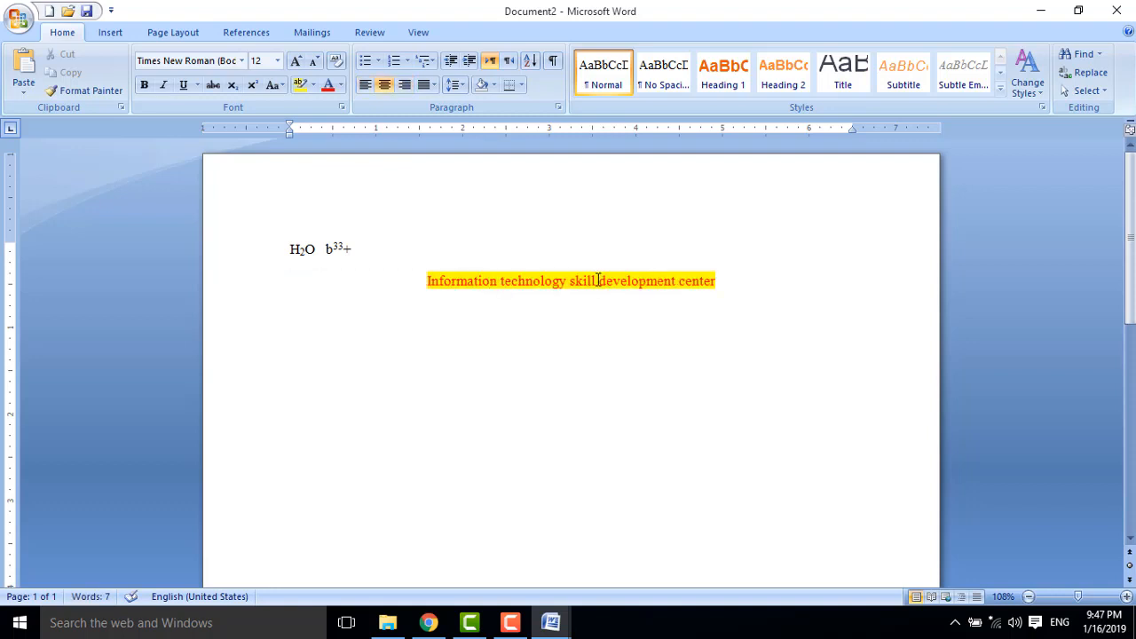
key("ctrl+r")
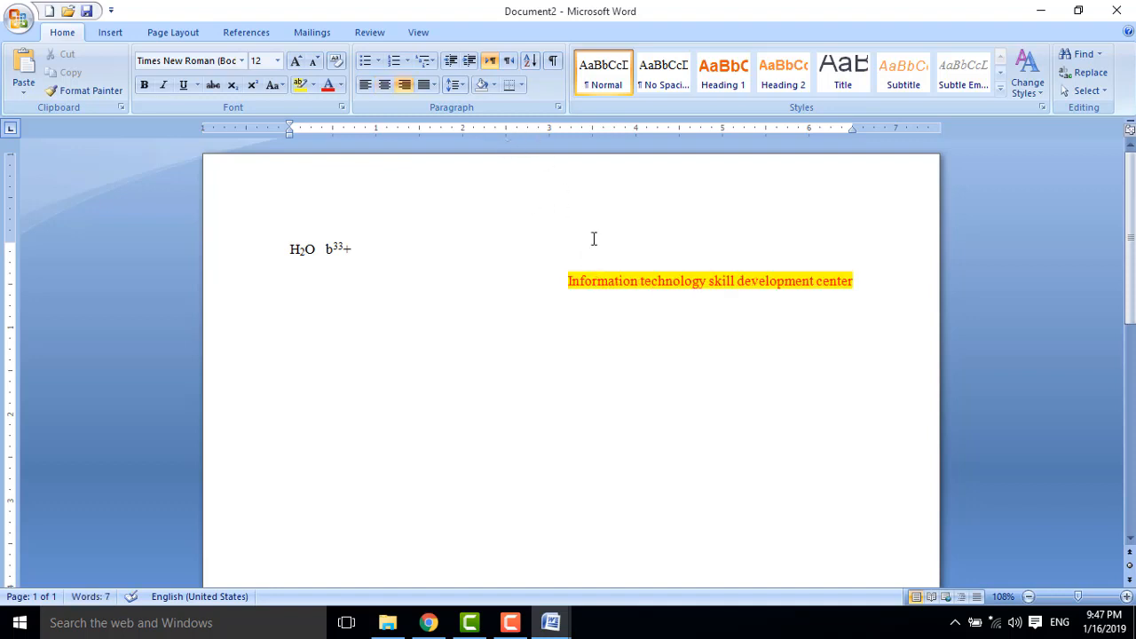
left_click(430, 89)
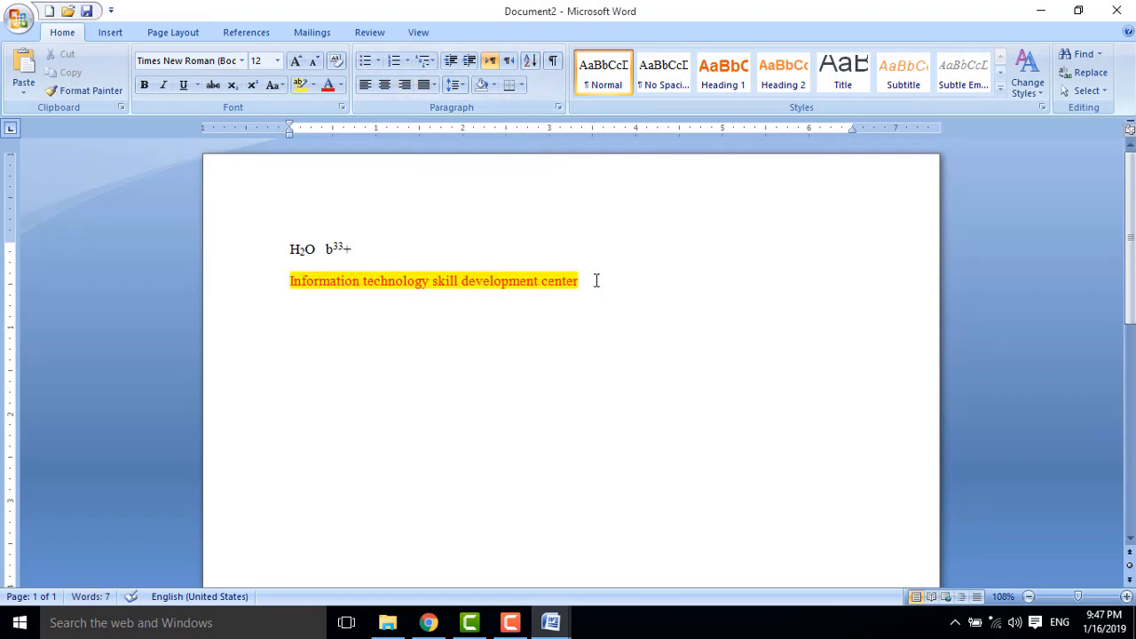
Start a new empty line below the highlighted line.
key("Return")
key("ctrl+shift+d")
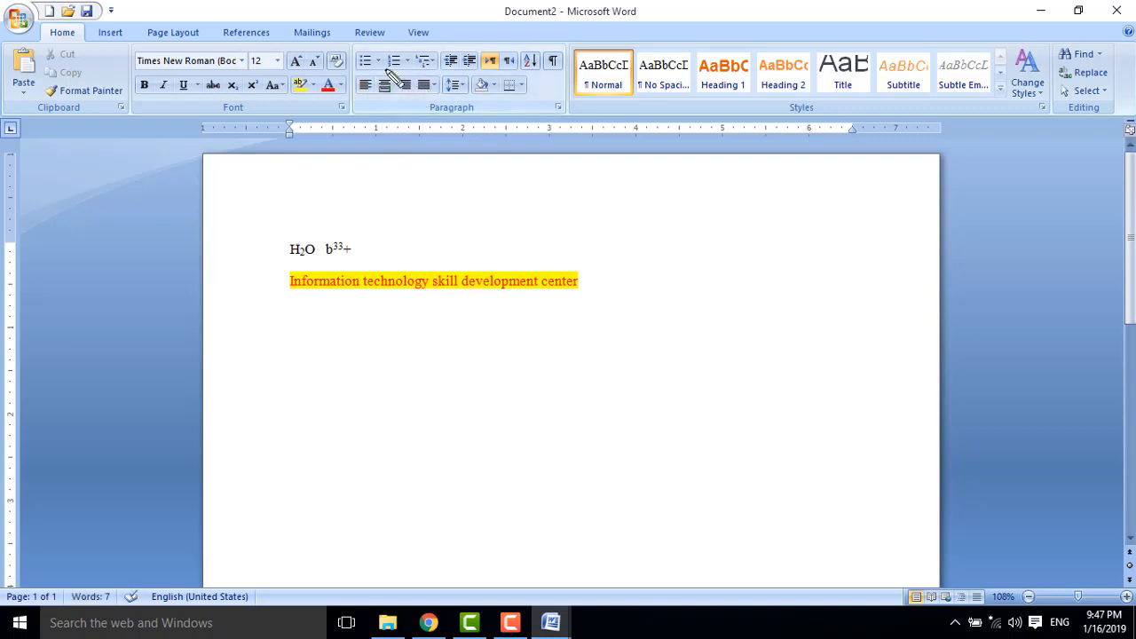
left_click_drag(354, 77, 437, 93)
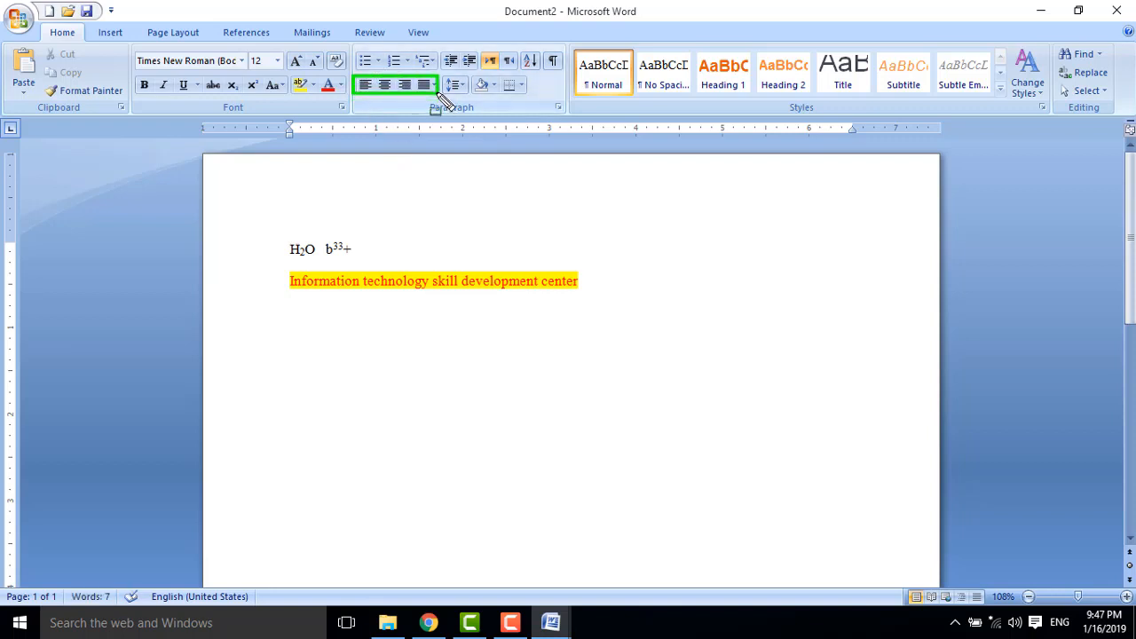
key("Escape")
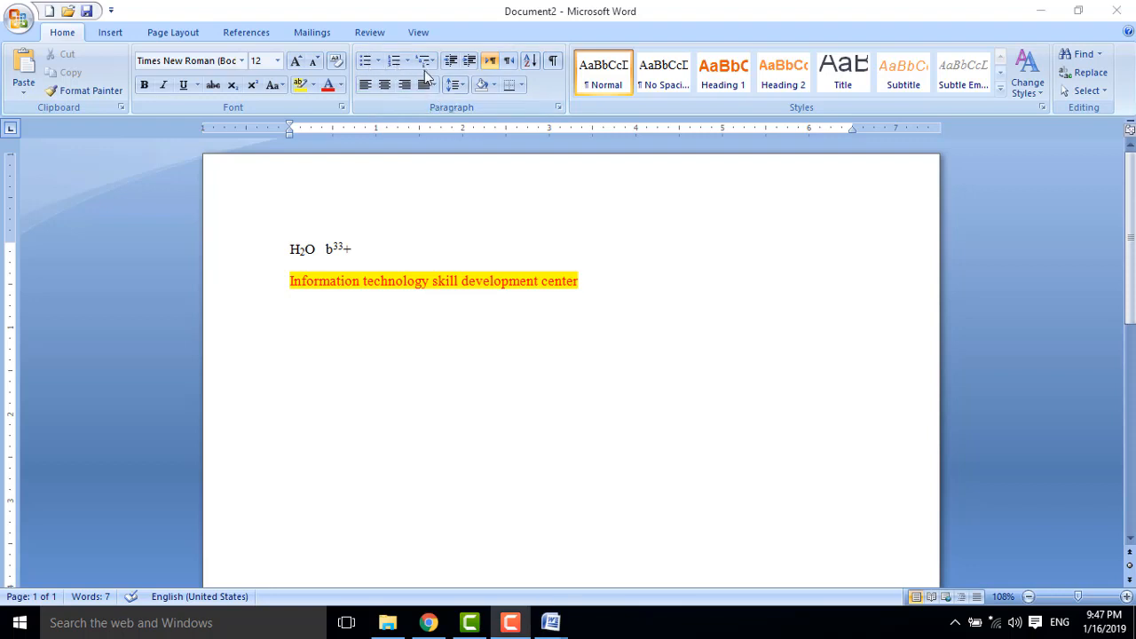
left_click_drag(349, 48, 437, 74)
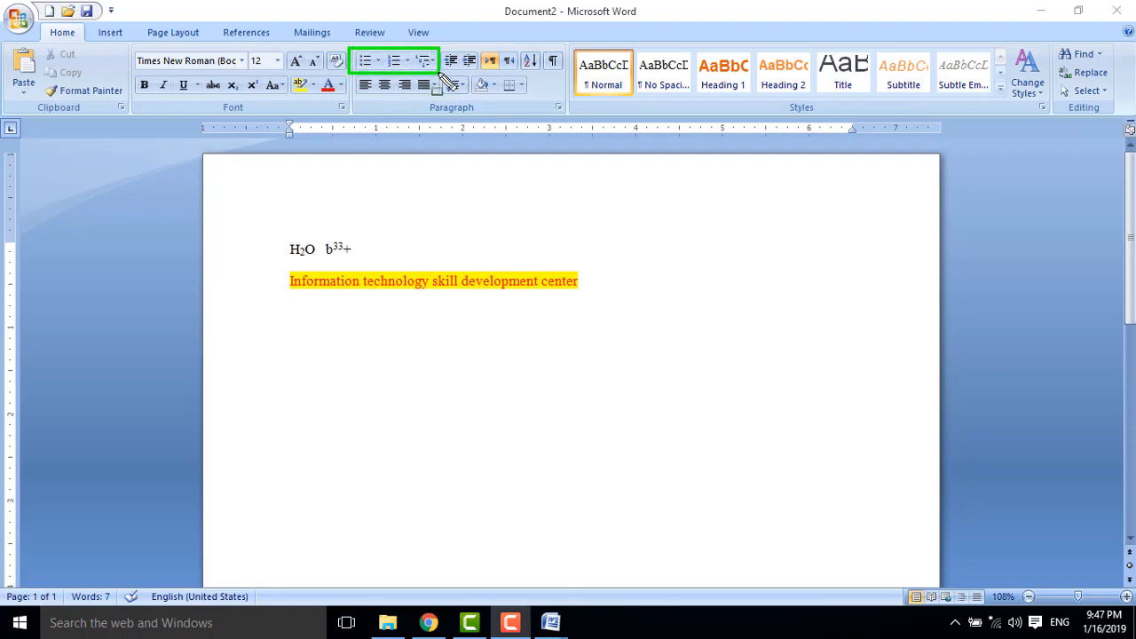
key("Escape")
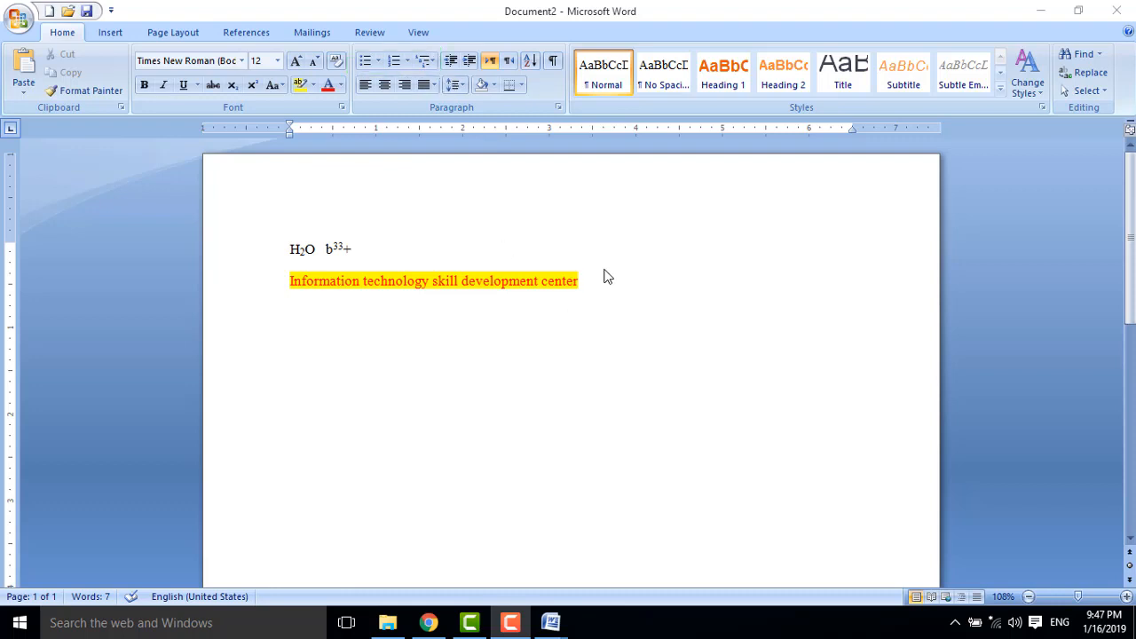
type("MA")
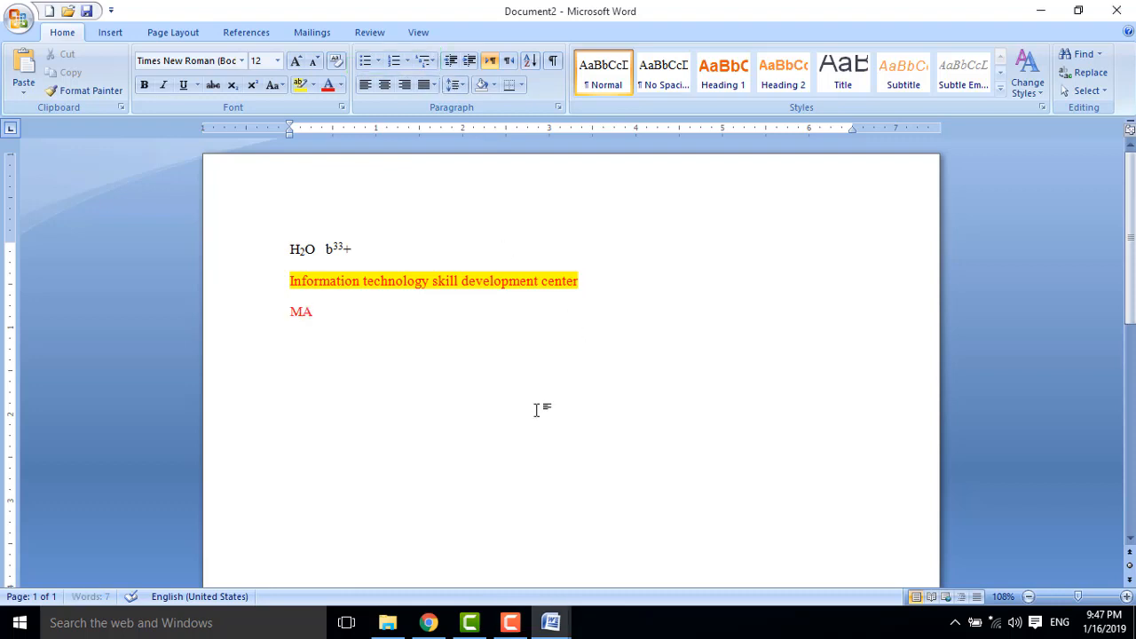
type("s")
type("sood")
key("Return")
type("adli asd")
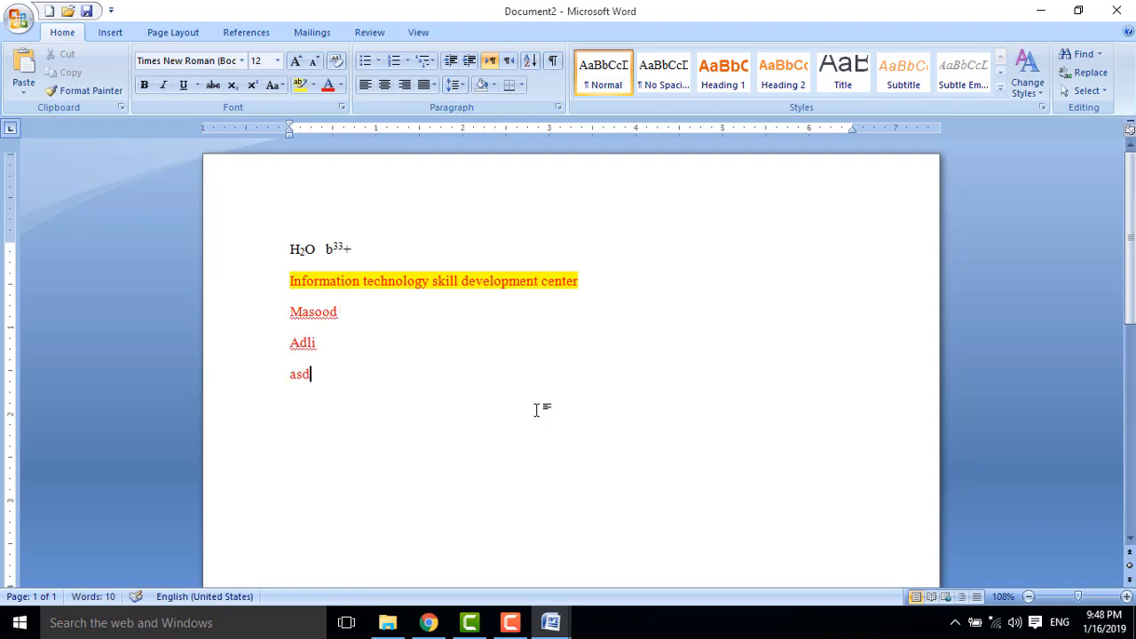
key("BackSpace")
type("asd")
key("BackSpace")
key("BackSpace")
type("d")
key("Return")
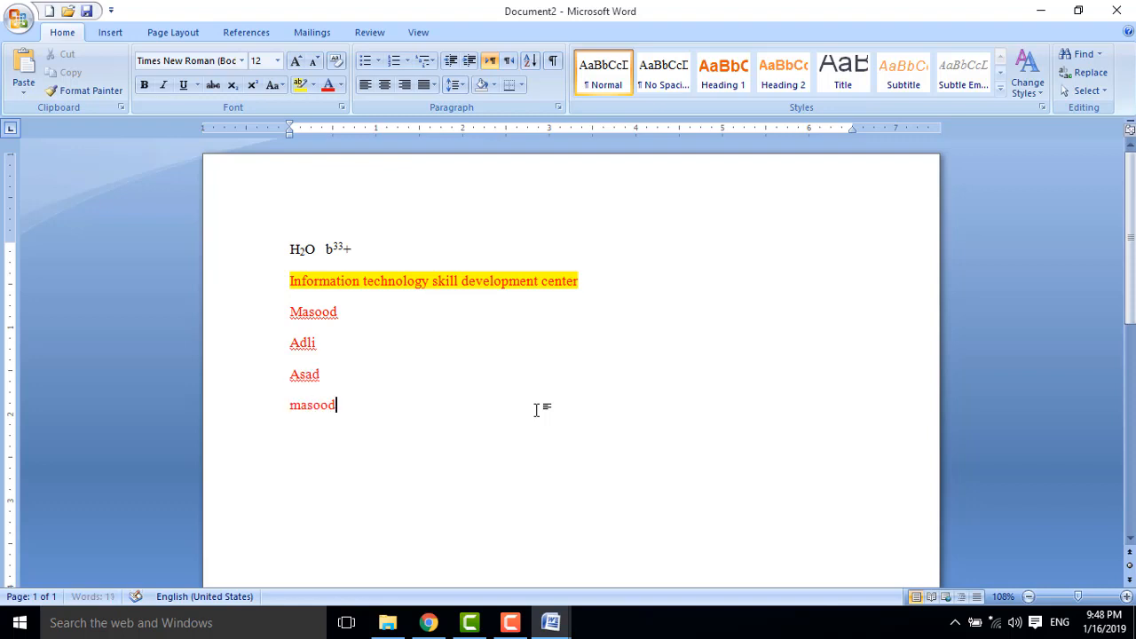
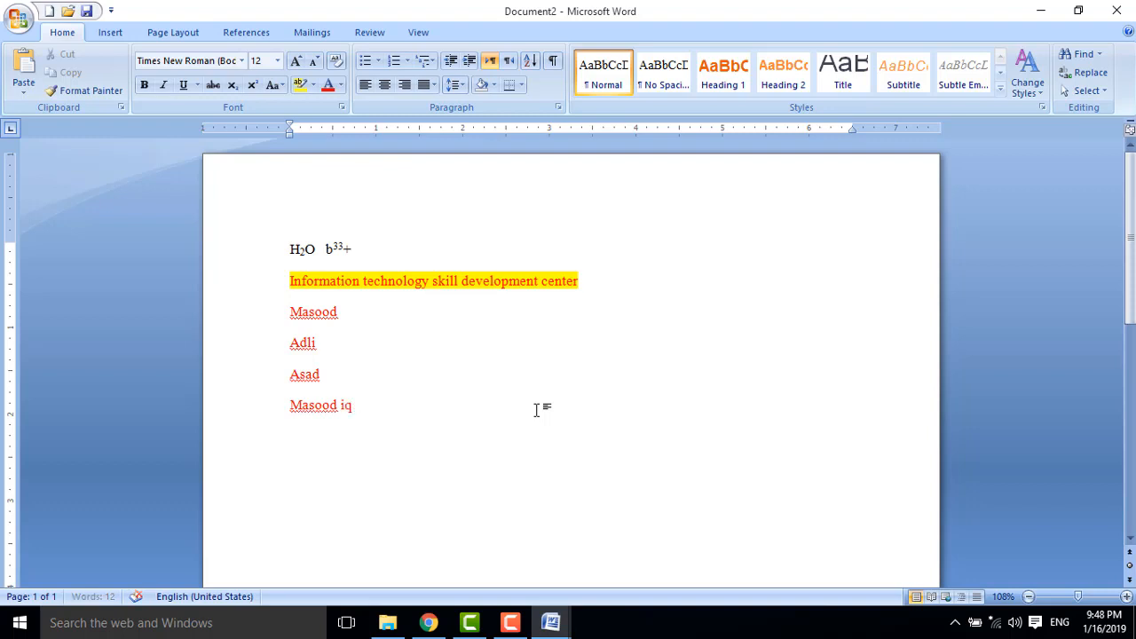
Give the four names check-mark bullets, then switch them to I., II., III. Roman numbering.
left_click_drag(420, 406, 292, 310)
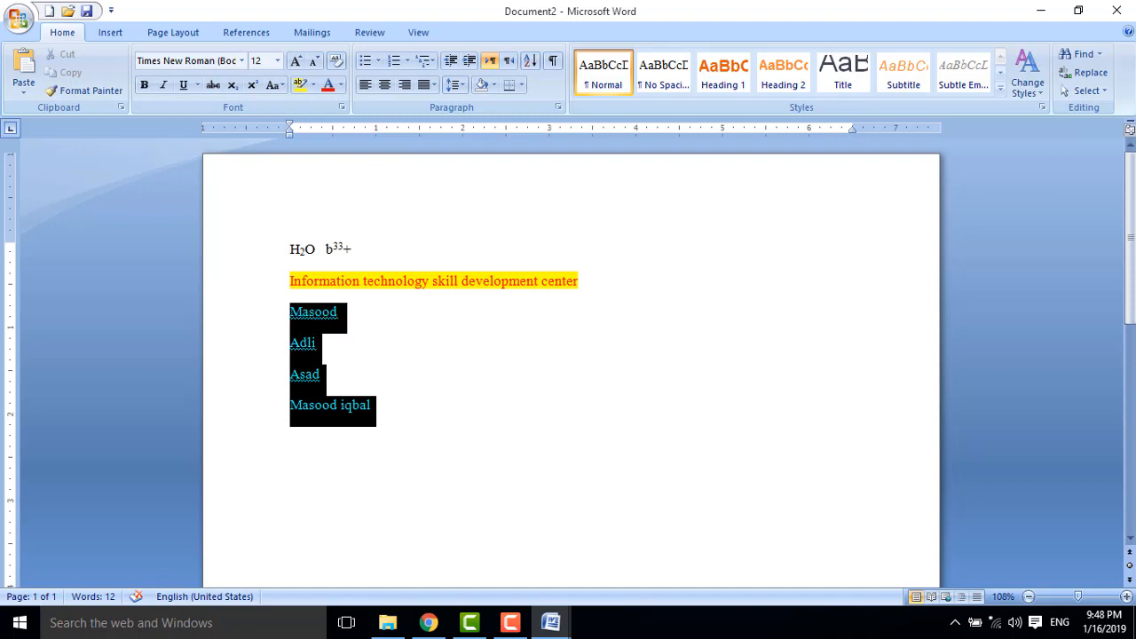
left_click(379, 61)
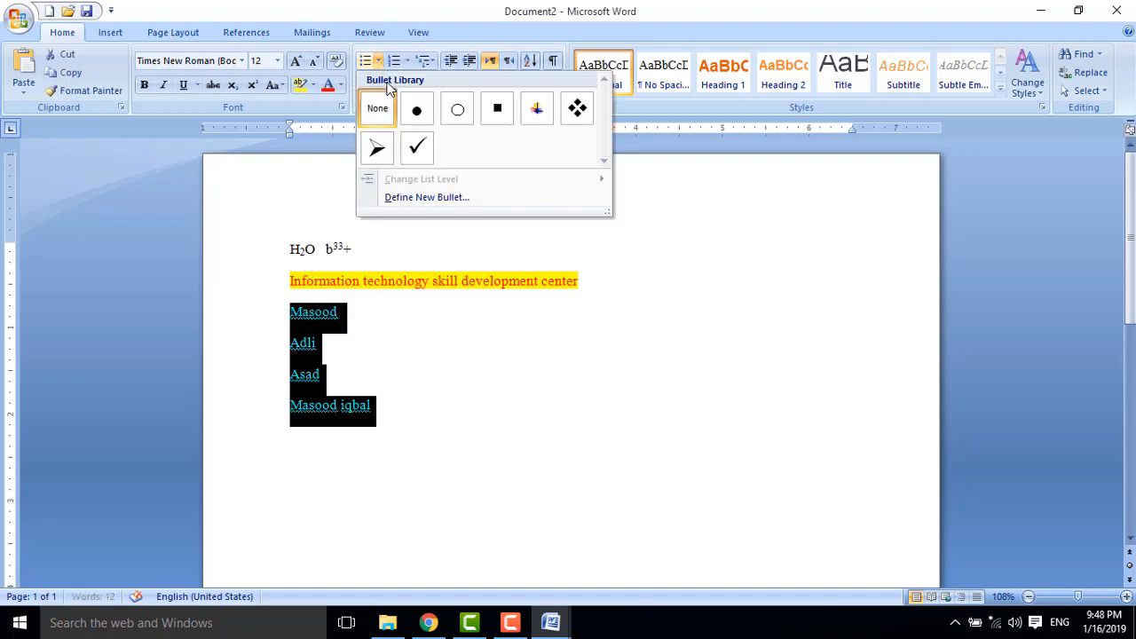
left_click(420, 152)
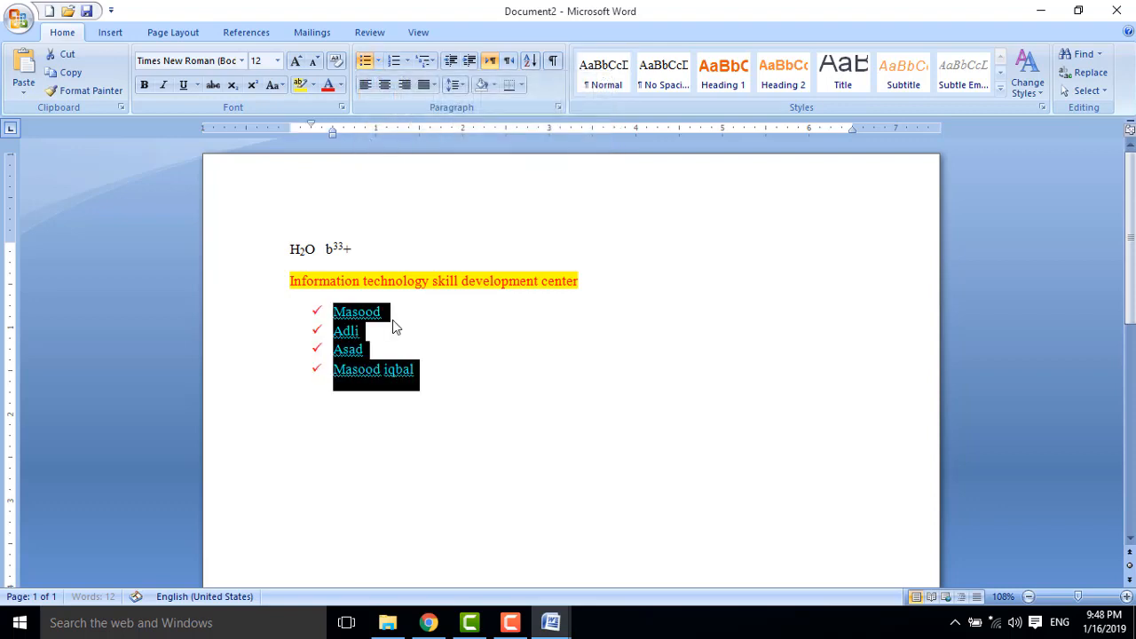
left_click(409, 63)
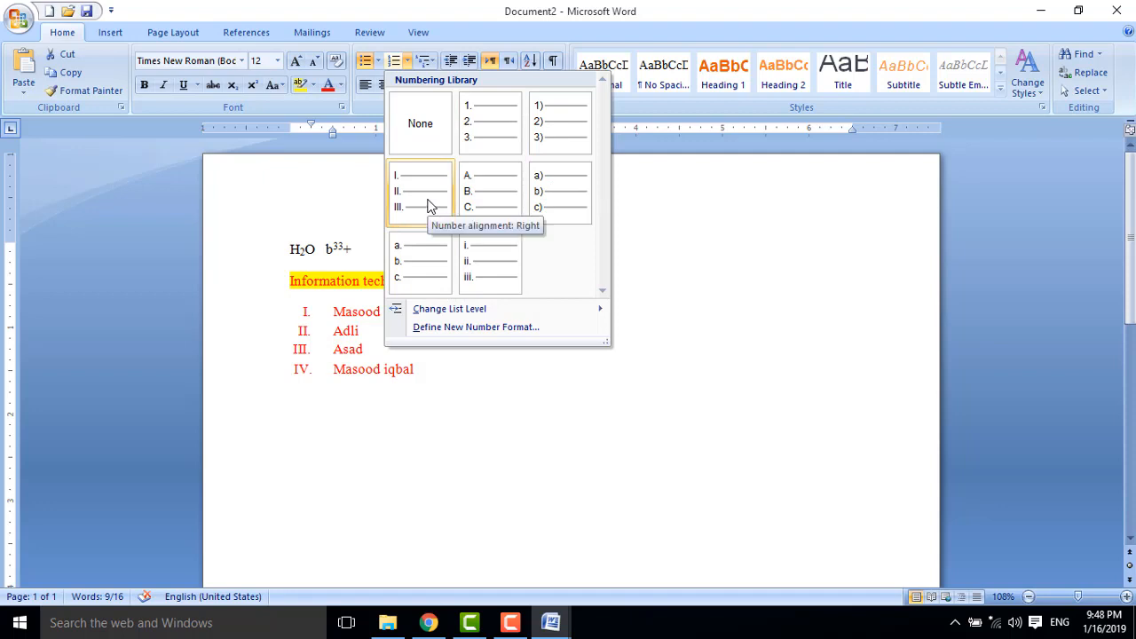
left_click(430, 204)
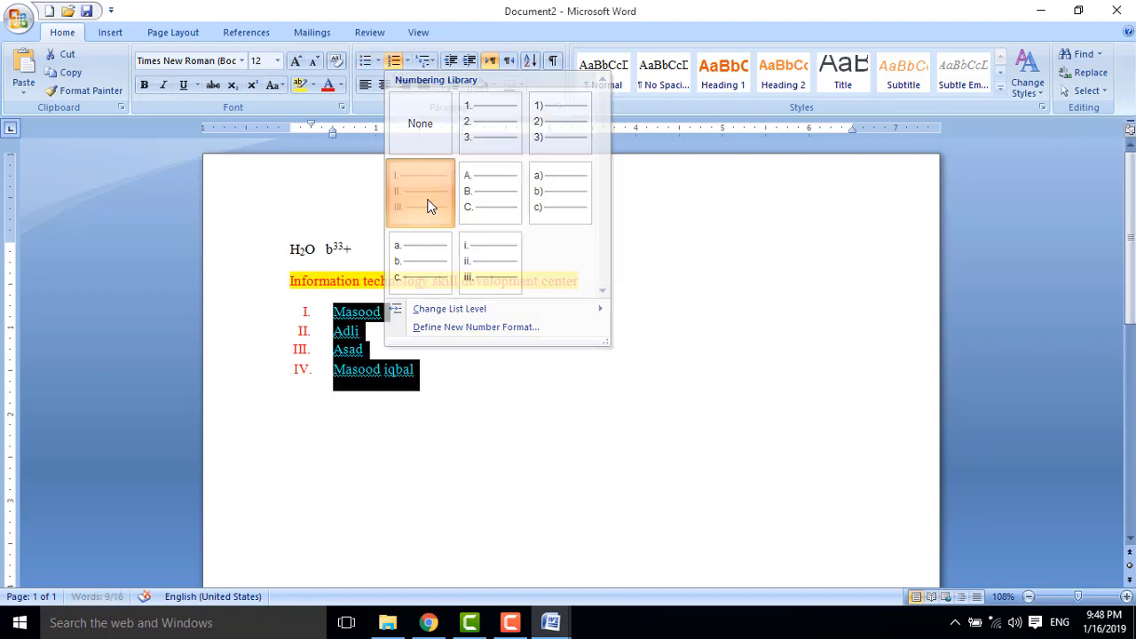
Number the four names Article I. to Article IV. with the Article/Section multilevel list, adding an empty line below.
left_click(432, 60)
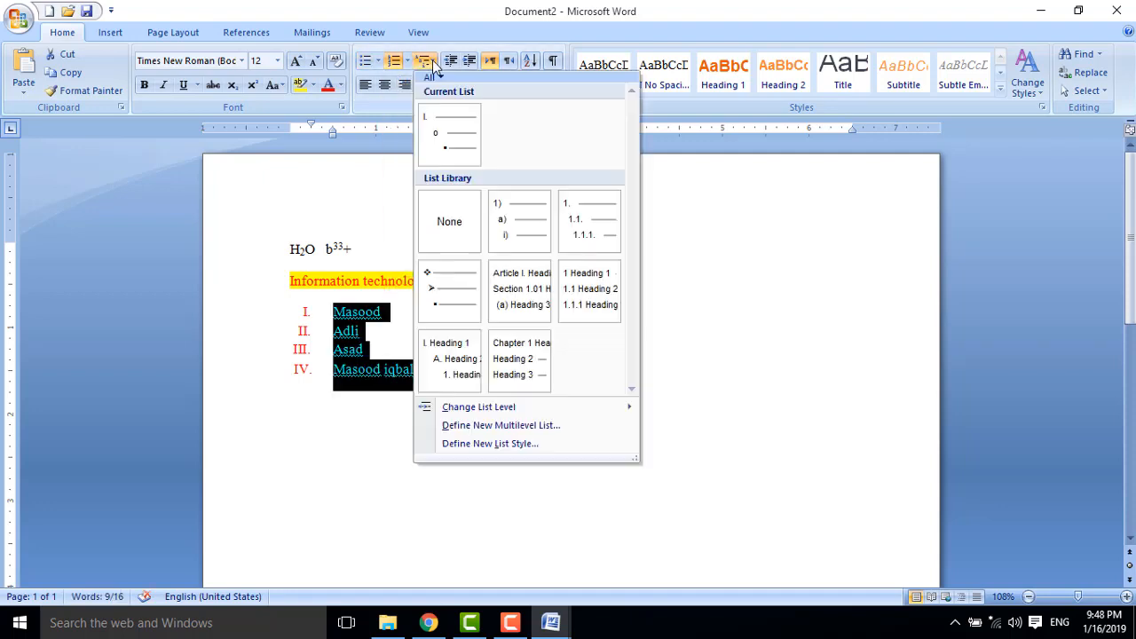
left_click(515, 288)
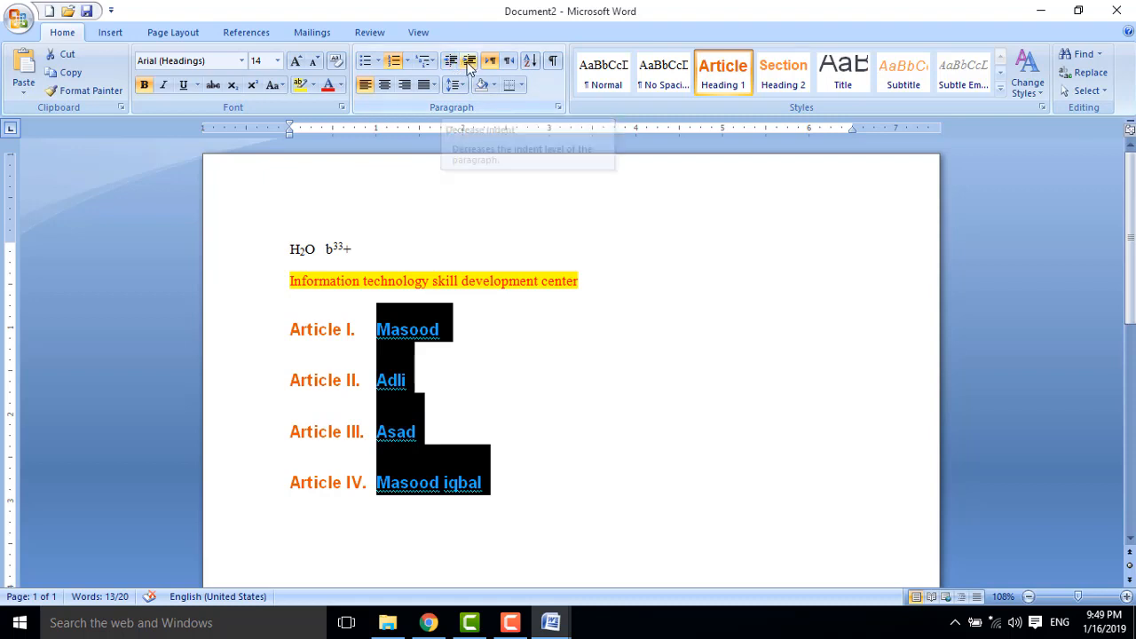
left_click(520, 526)
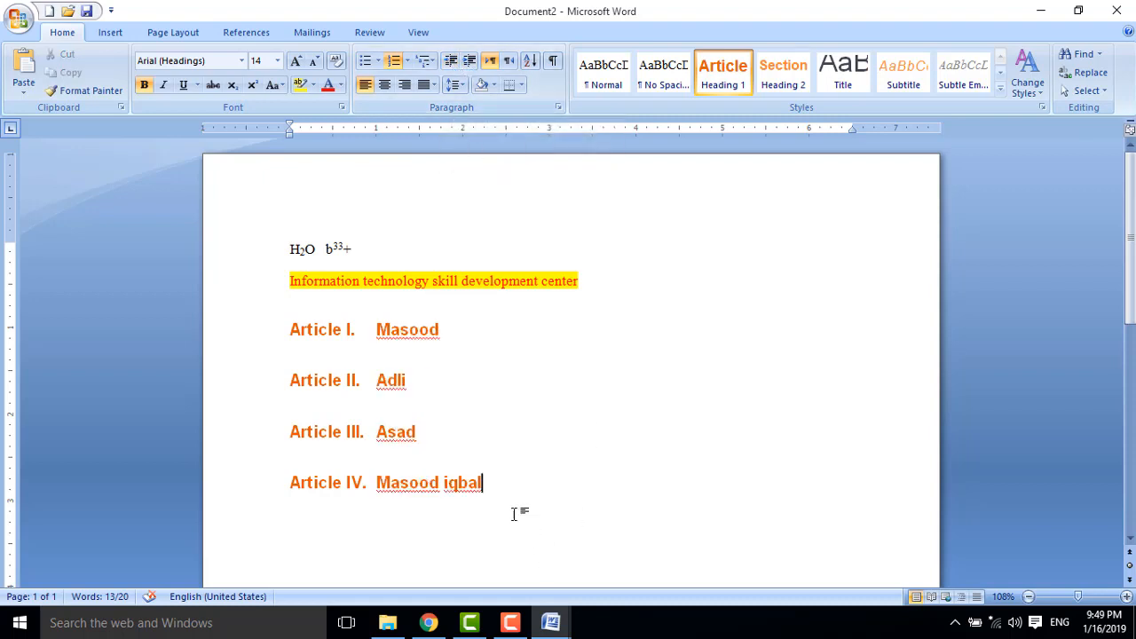
key("Return")
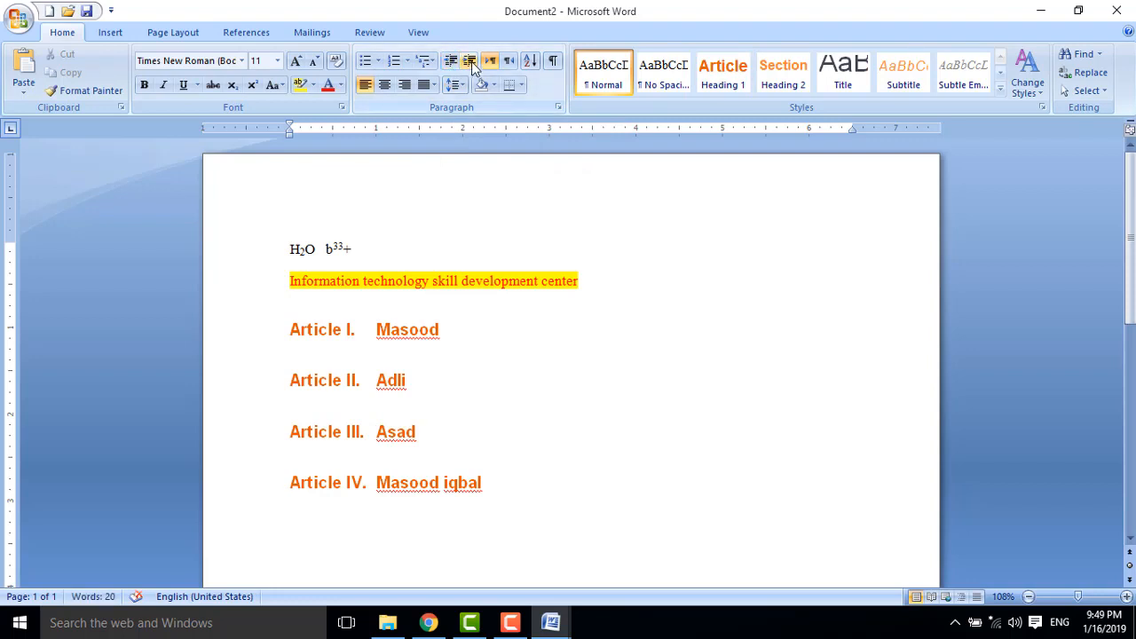
Indent the Article list four steps, then return it to the left margin.
left_click(377, 327)
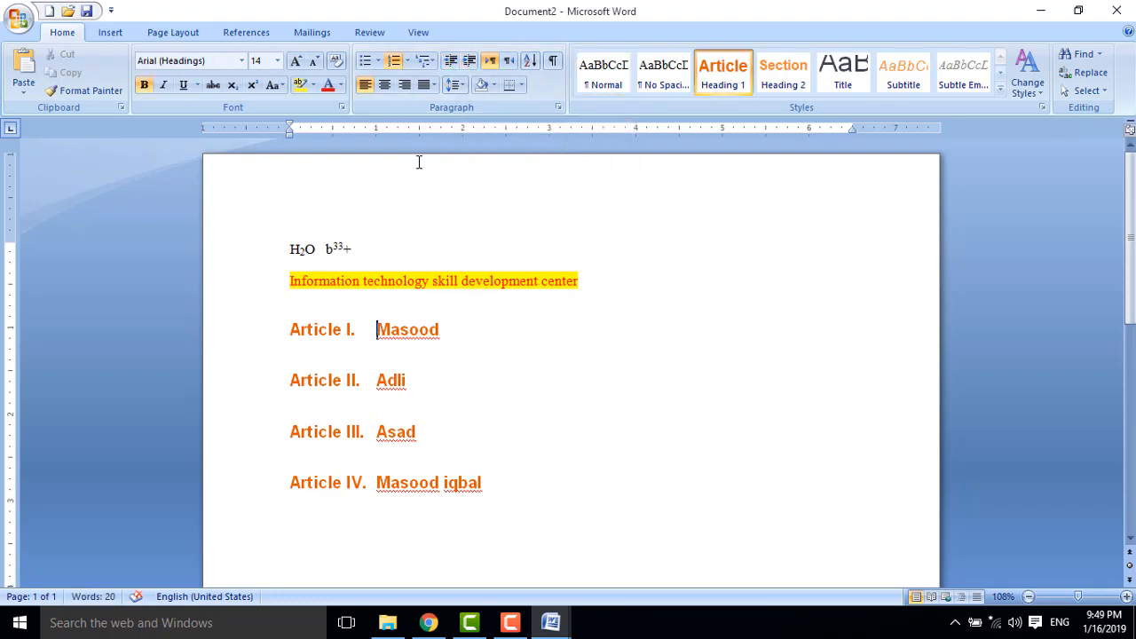
left_click(469, 62)
left_click(469, 62)
left_click(469, 62)
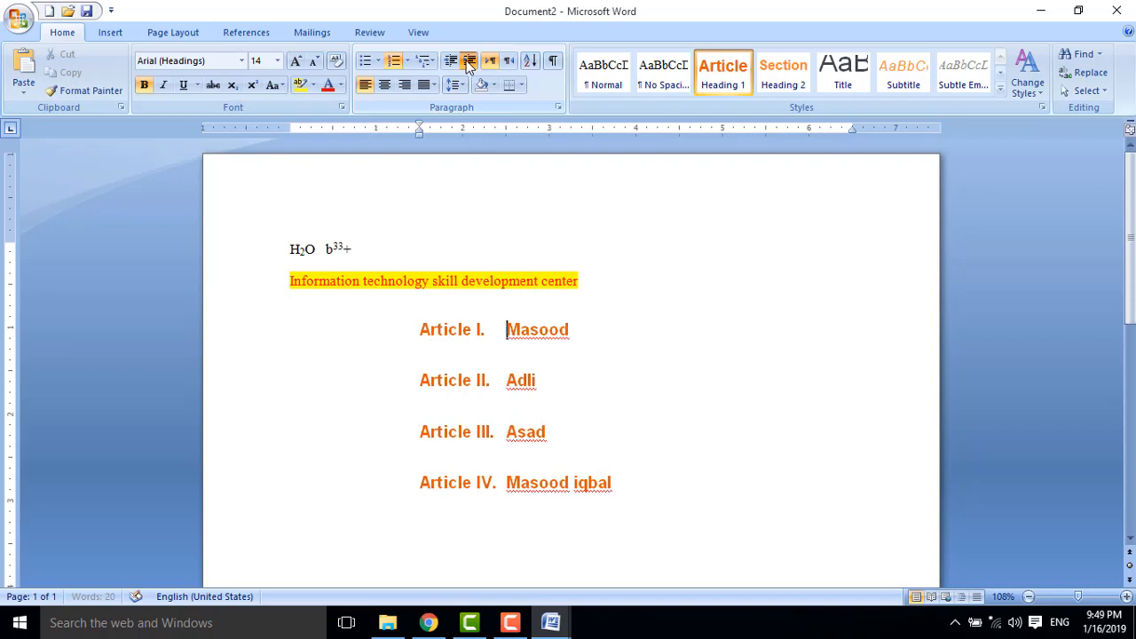
left_click(468, 62)
left_click(469, 62)
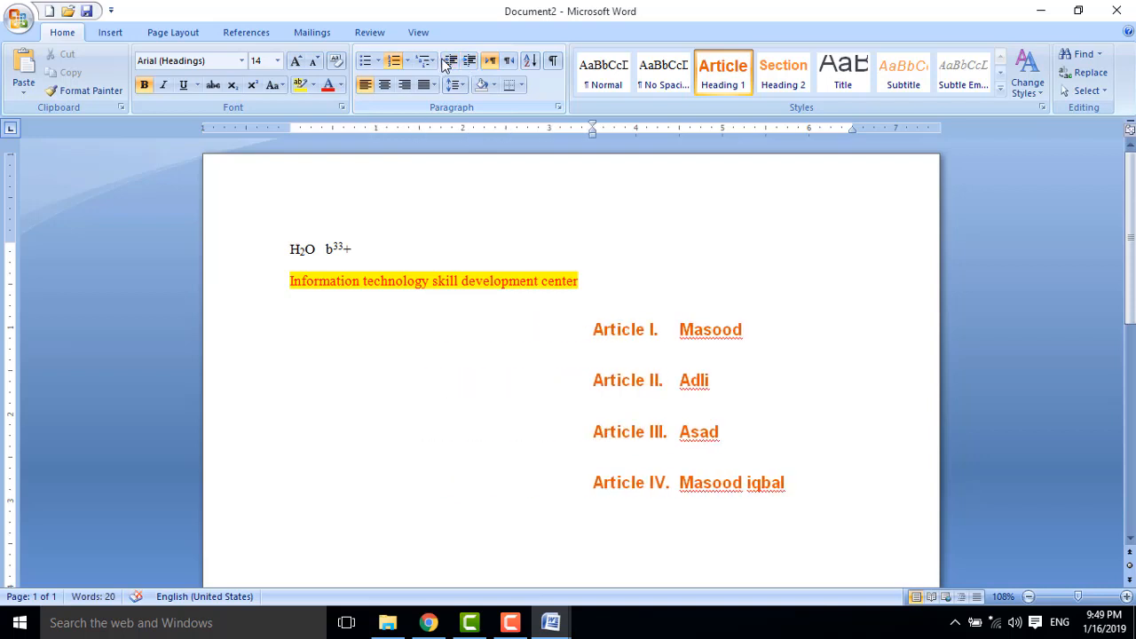
left_click(450, 62)
left_click(450, 62)
left_click(450, 63)
left_click(450, 62)
left_click(450, 62)
left_click(450, 62)
left_click(450, 62)
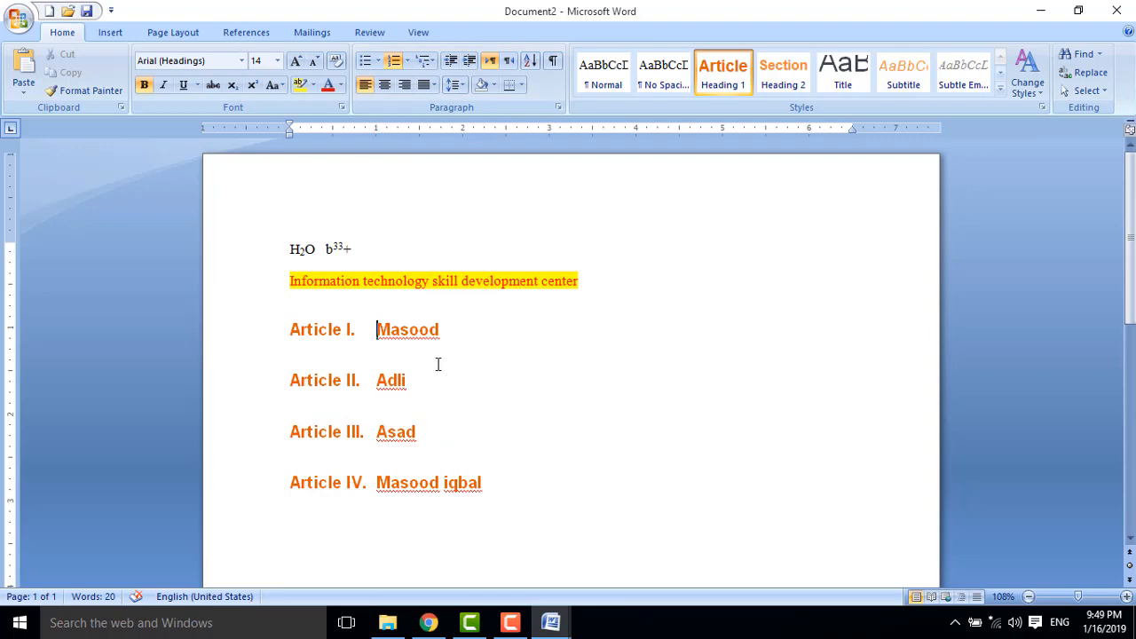
Adjust the yellow Information technology line's indent, ending one step in from the margin.
left_click(294, 280)
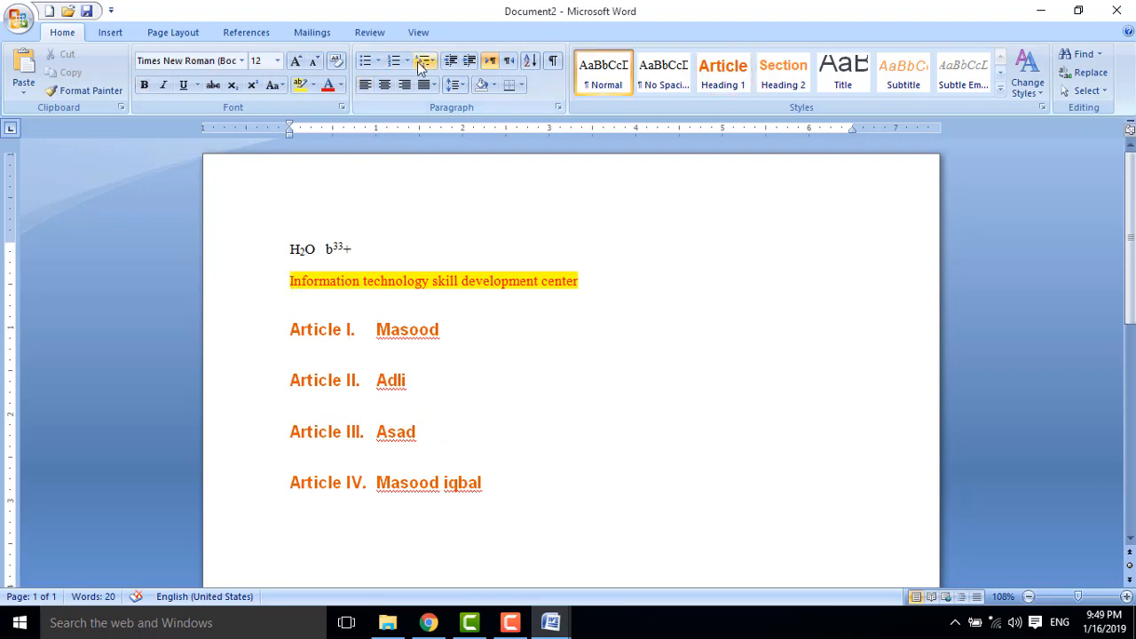
left_click(469, 62)
left_click(468, 62)
left_click(469, 63)
left_click(469, 62)
left_click(469, 63)
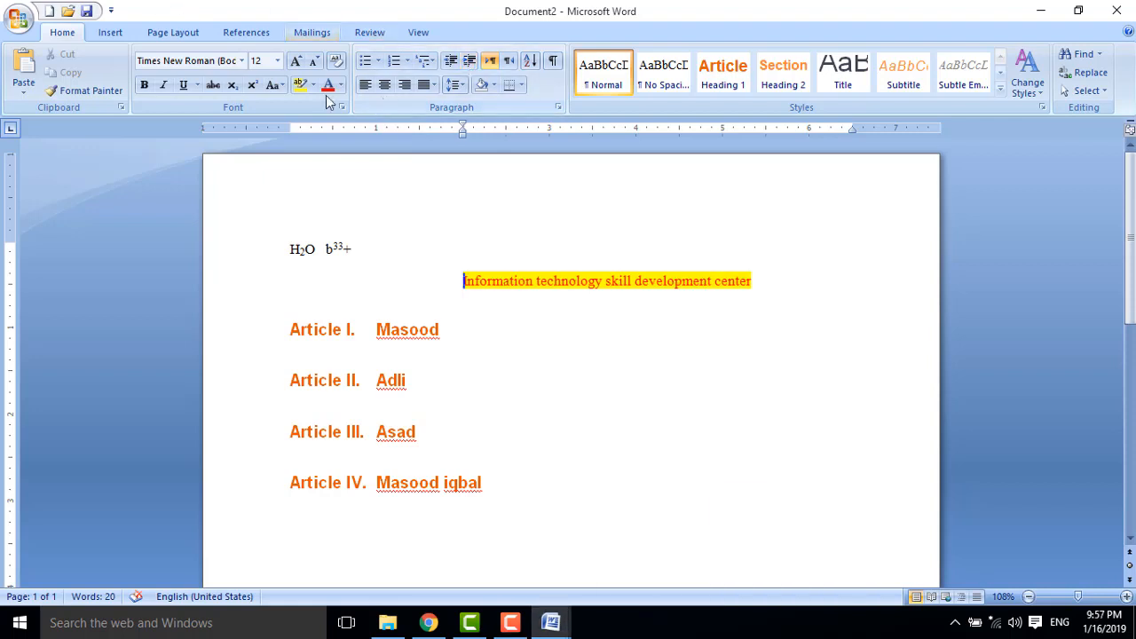
left_click(468, 62)
left_click(469, 62)
left_click(451, 61)
left_click(451, 61)
left_click(451, 61)
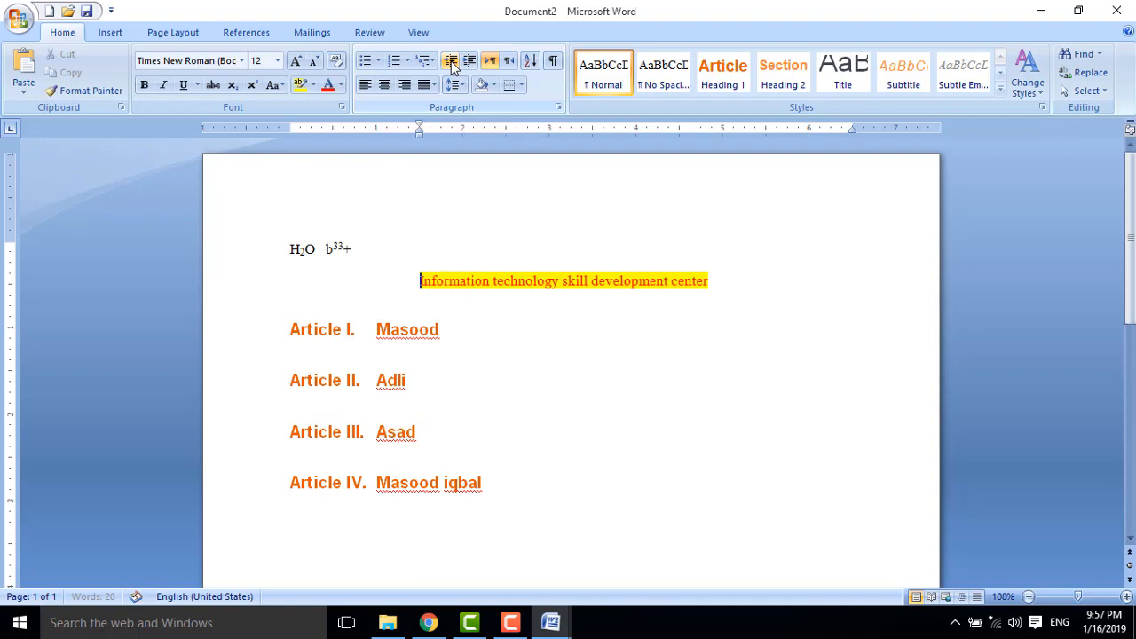
left_click(450, 60)
left_click(450, 60)
Indent the Article list six steps, then bring it back to the left margin.
left_click(383, 330)
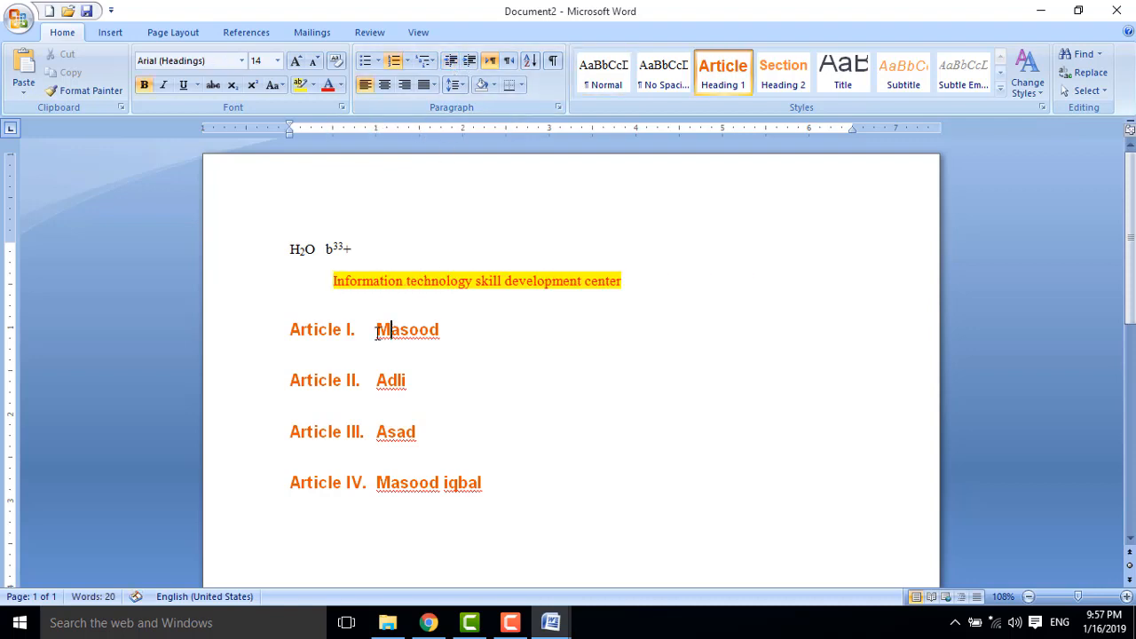
left_click(471, 62)
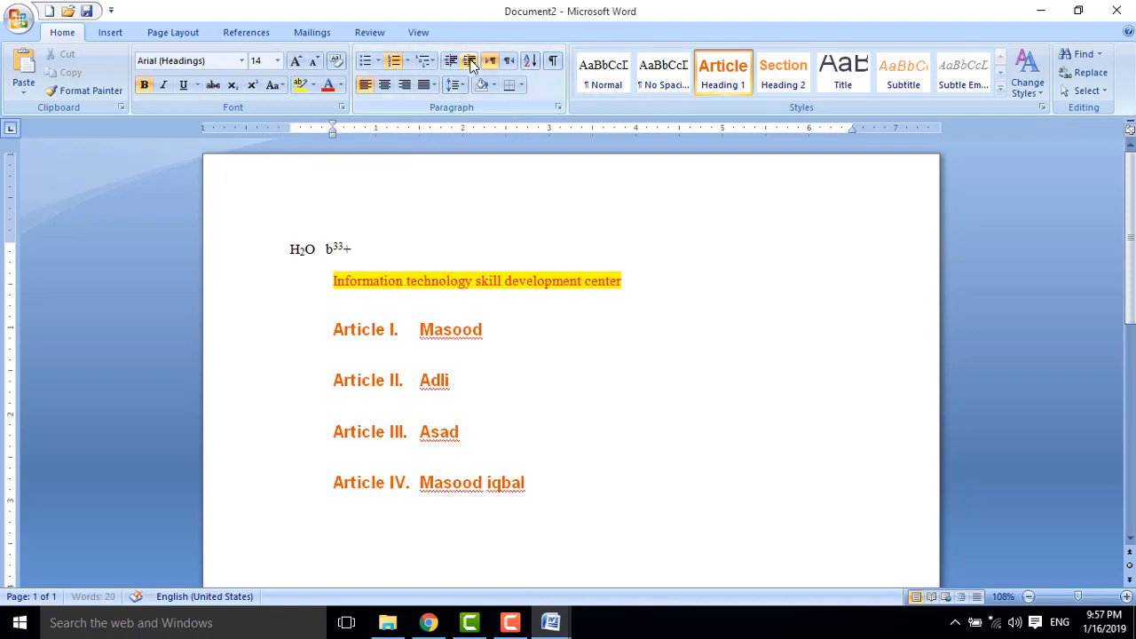
left_click(470, 61)
left_click(471, 61)
left_click(470, 61)
left_click(470, 61)
left_click(470, 62)
left_click(470, 61)
left_click(470, 61)
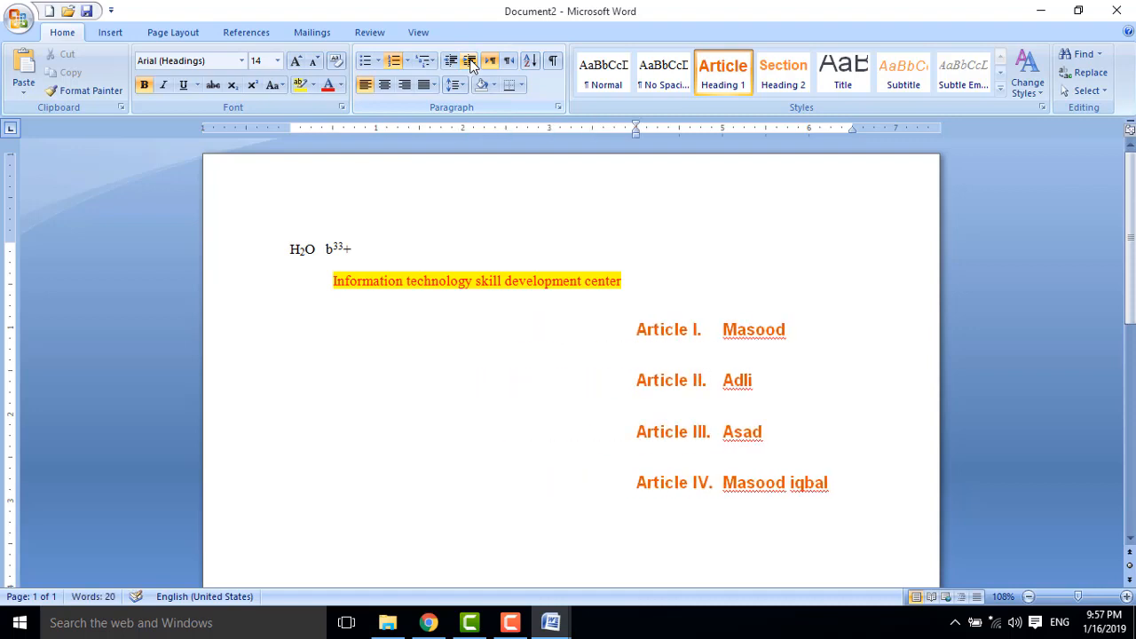
left_click(470, 61)
left_click(450, 60)
left_click(451, 61)
left_click(450, 61)
left_click(451, 60)
left_click(450, 61)
left_click(451, 60)
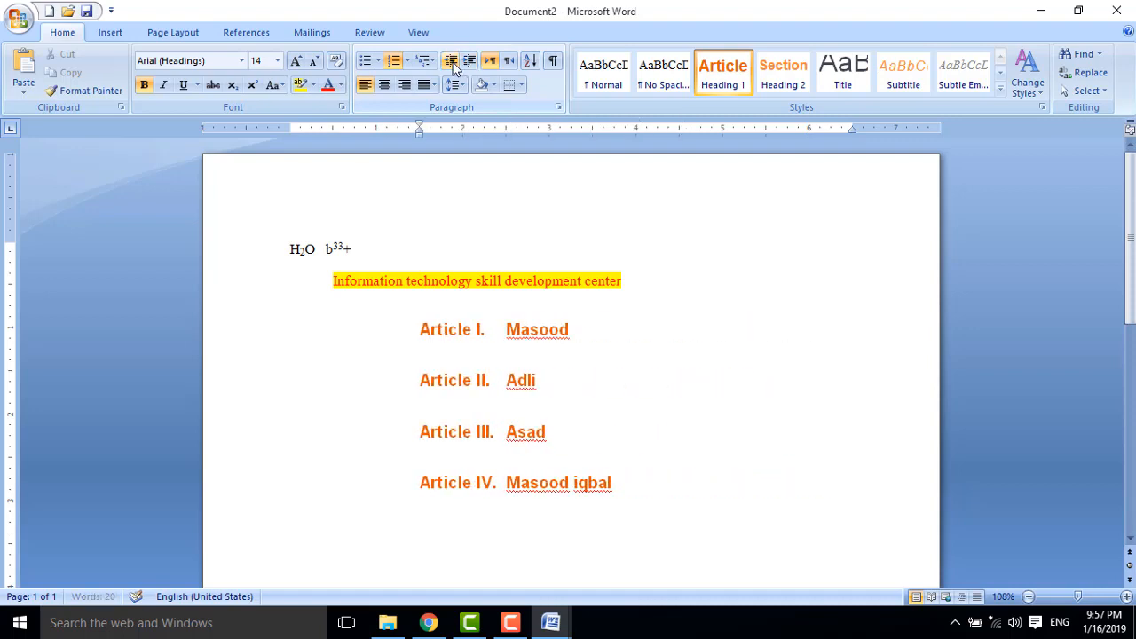
left_click(451, 60)
left_click(451, 61)
left_click(451, 60)
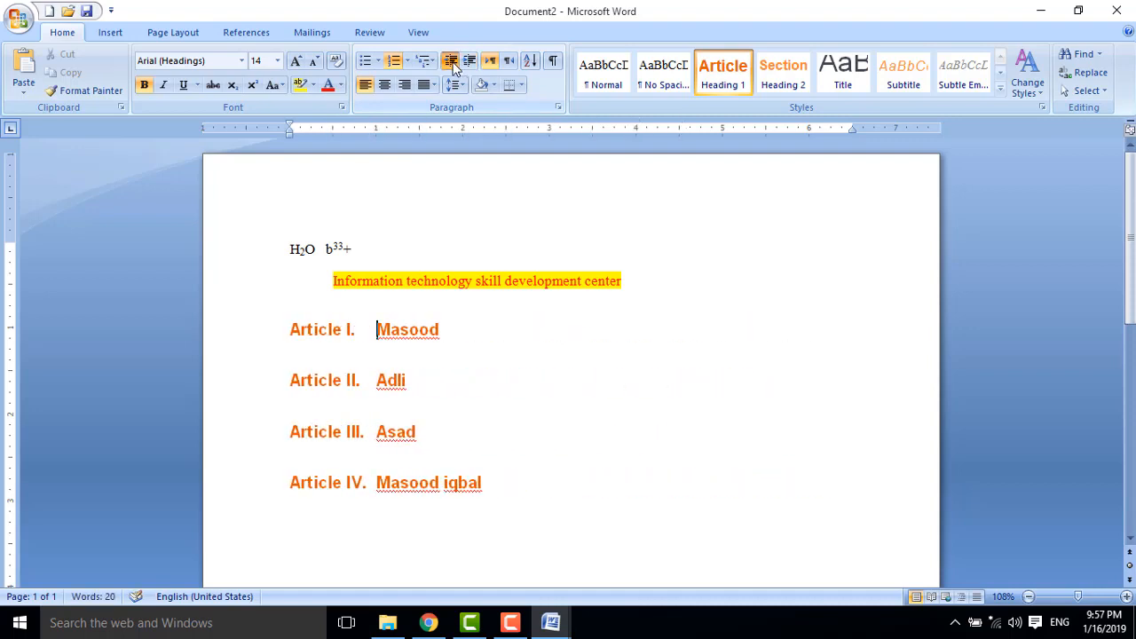
Re-adjust the yellow line to one indent step and reselect the four Article items.
left_click(334, 286)
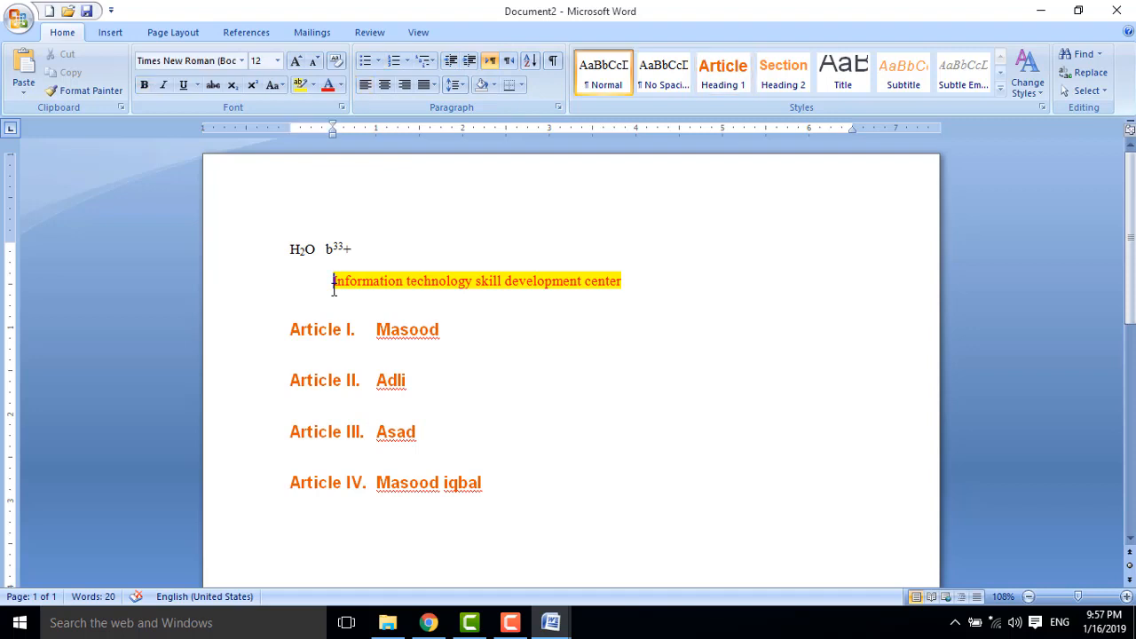
left_click(470, 61)
left_click(470, 61)
left_click(470, 62)
left_click(470, 61)
left_click(471, 61)
left_click(470, 61)
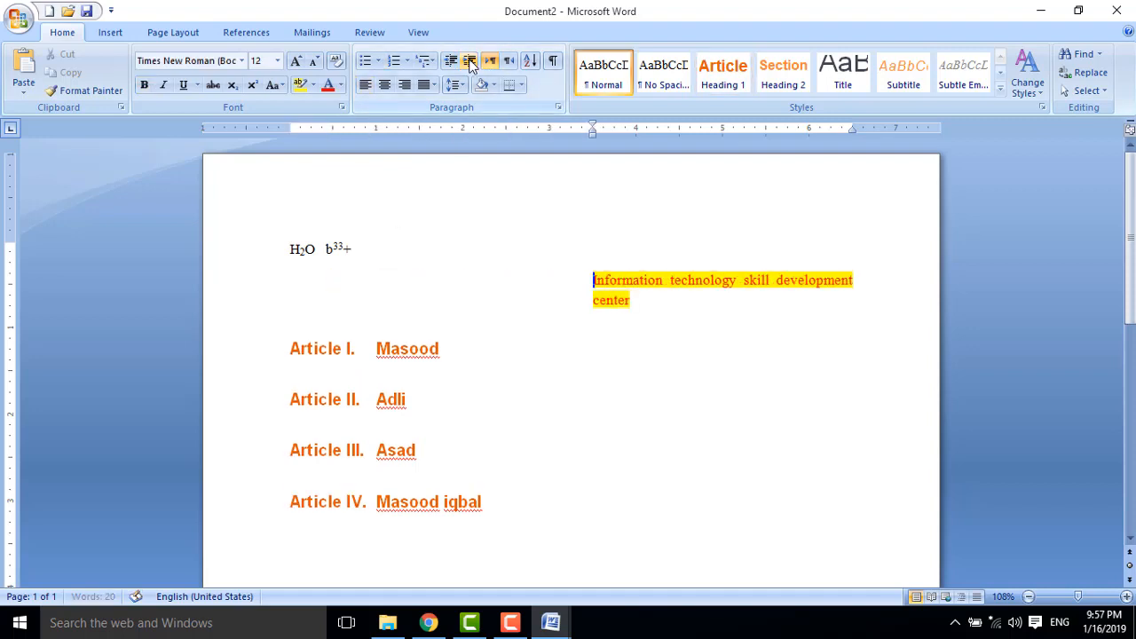
left_click(451, 60)
left_click(451, 60)
left_click(451, 61)
left_click(451, 60)
left_click(451, 61)
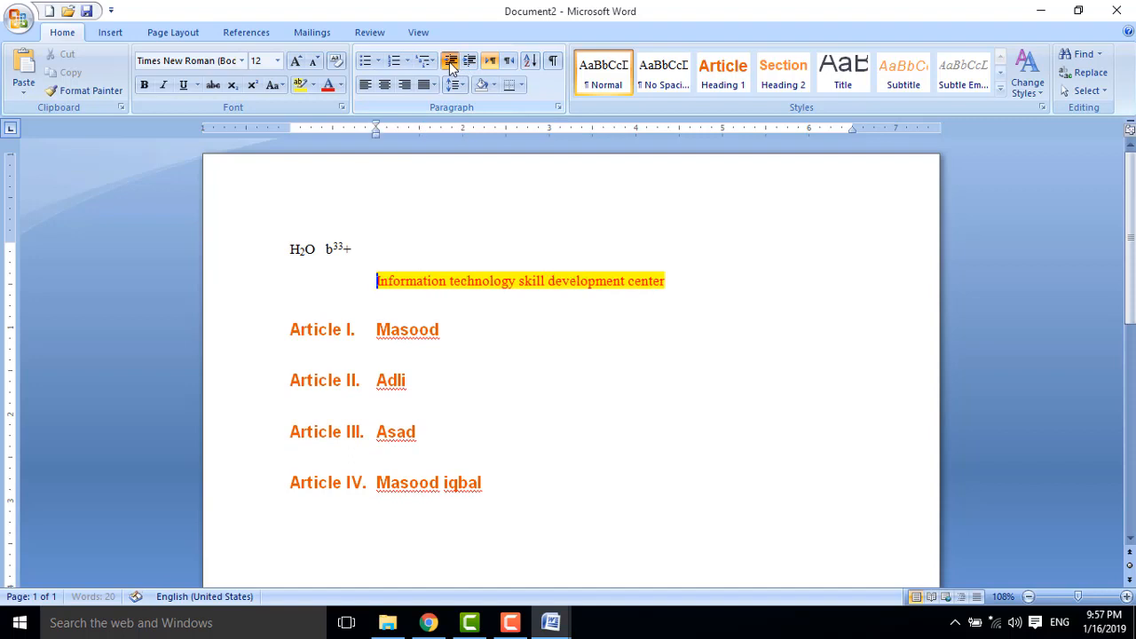
left_click(451, 60)
left_click_drag(516, 487, 288, 334)
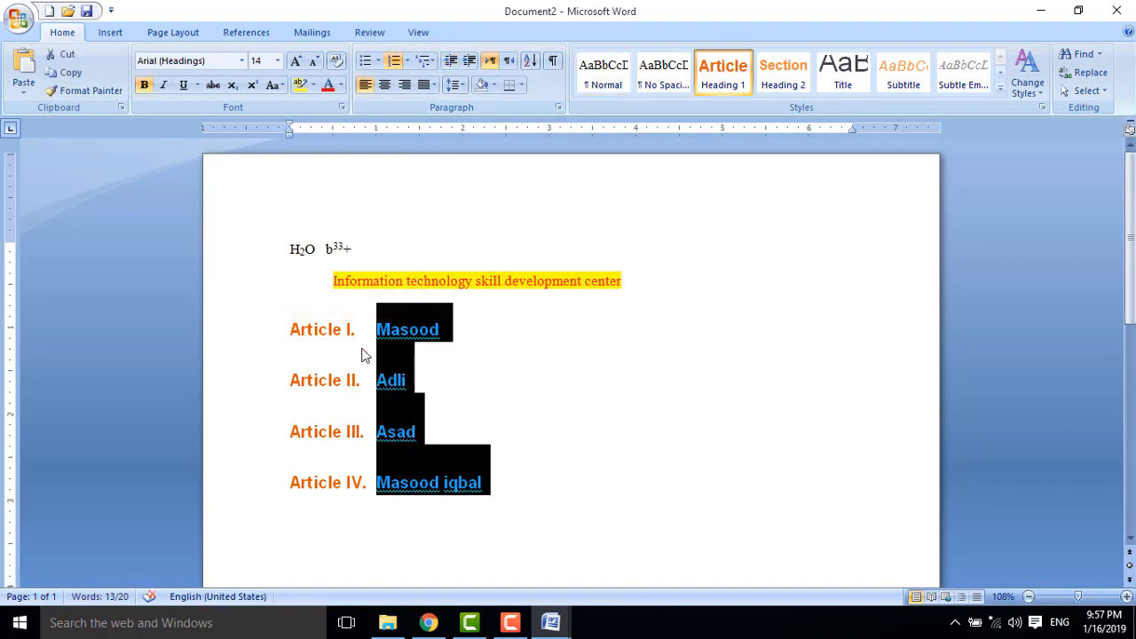
left_click(478, 360)
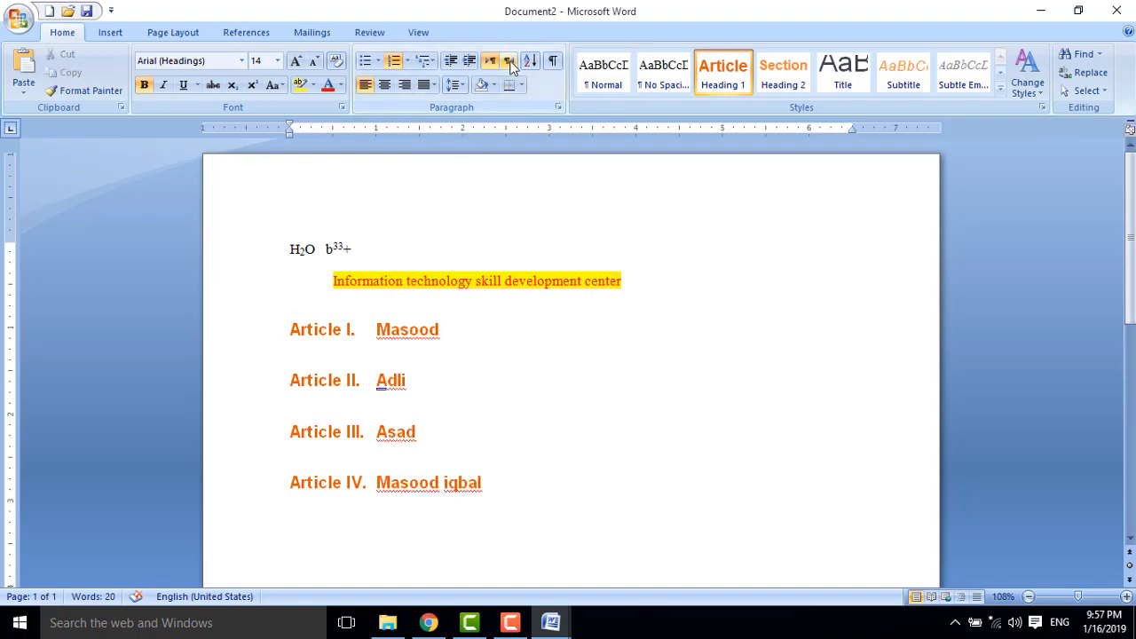
scroll(758, 355, "down", 2)
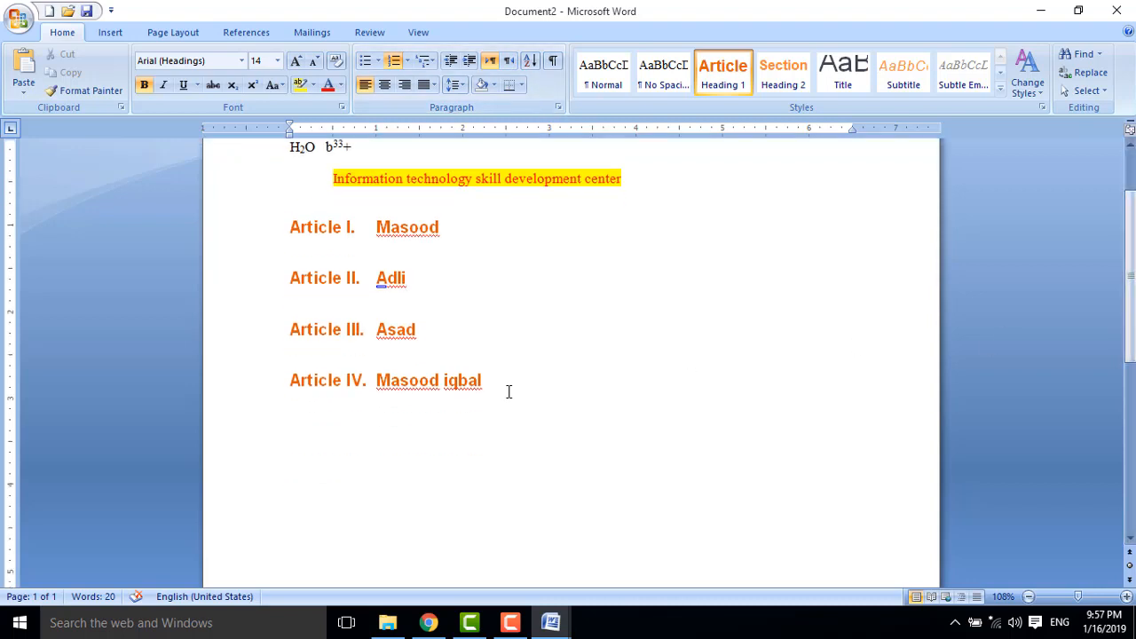
key("Return")
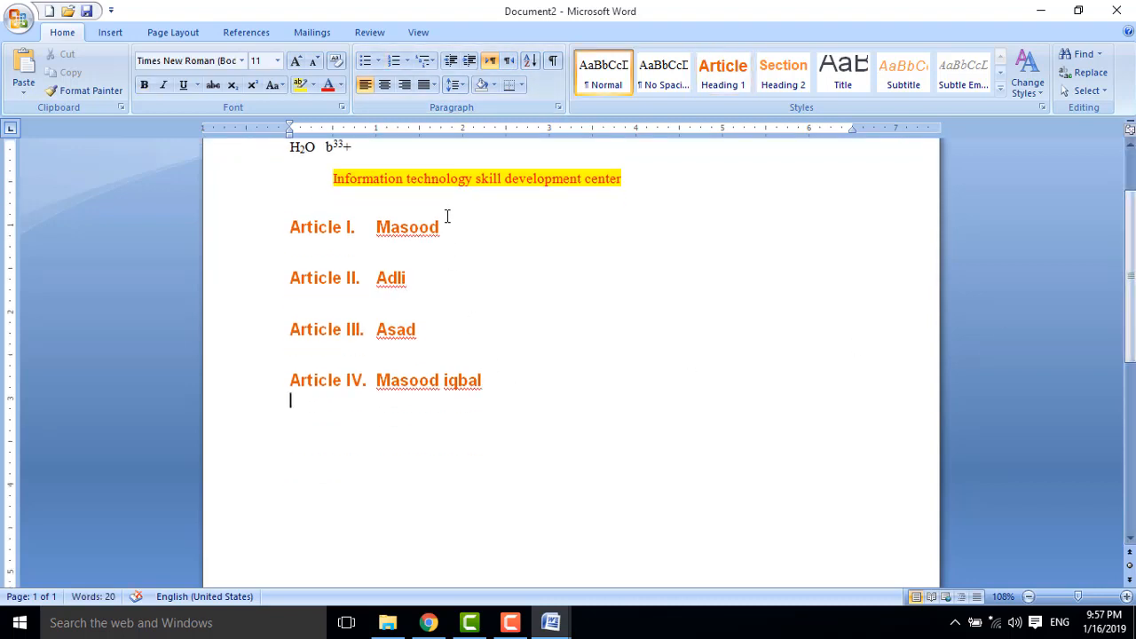
left_click(511, 62)
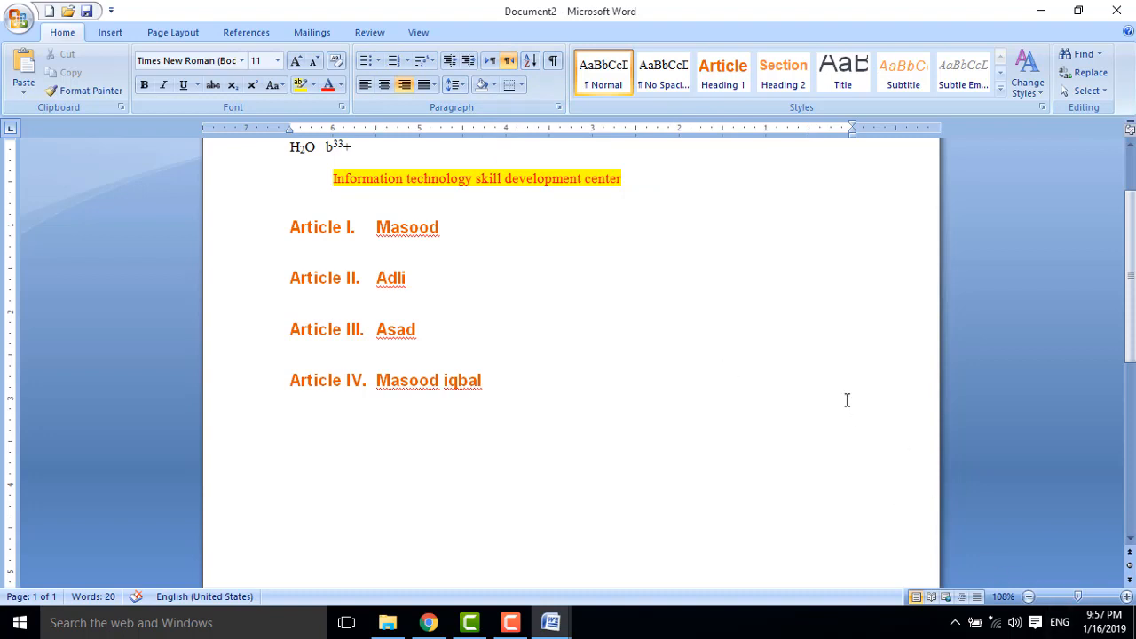
key("alt+shift")
type("کے")
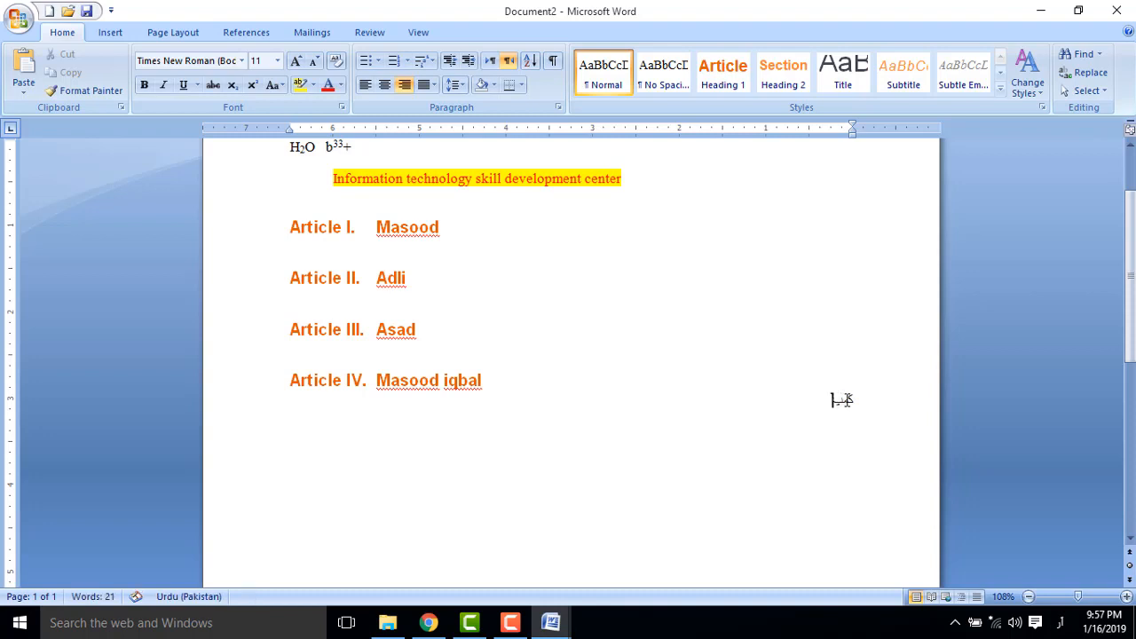
type("یوٹر کیا ہے؟؟؟")
key("ctrl+a")
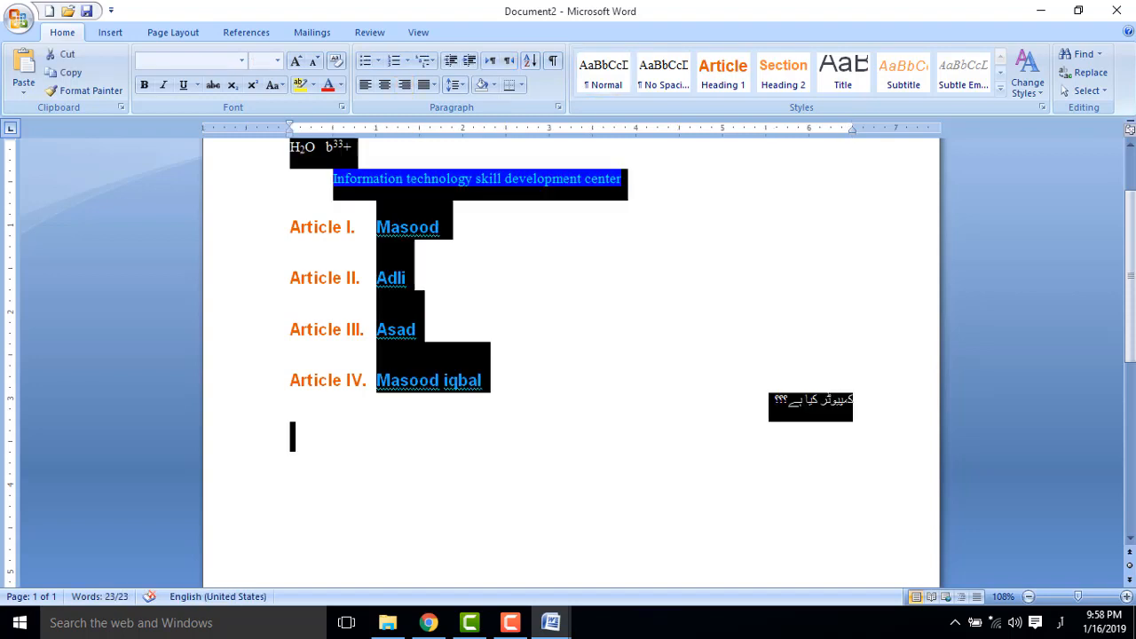
left_click(764, 421)
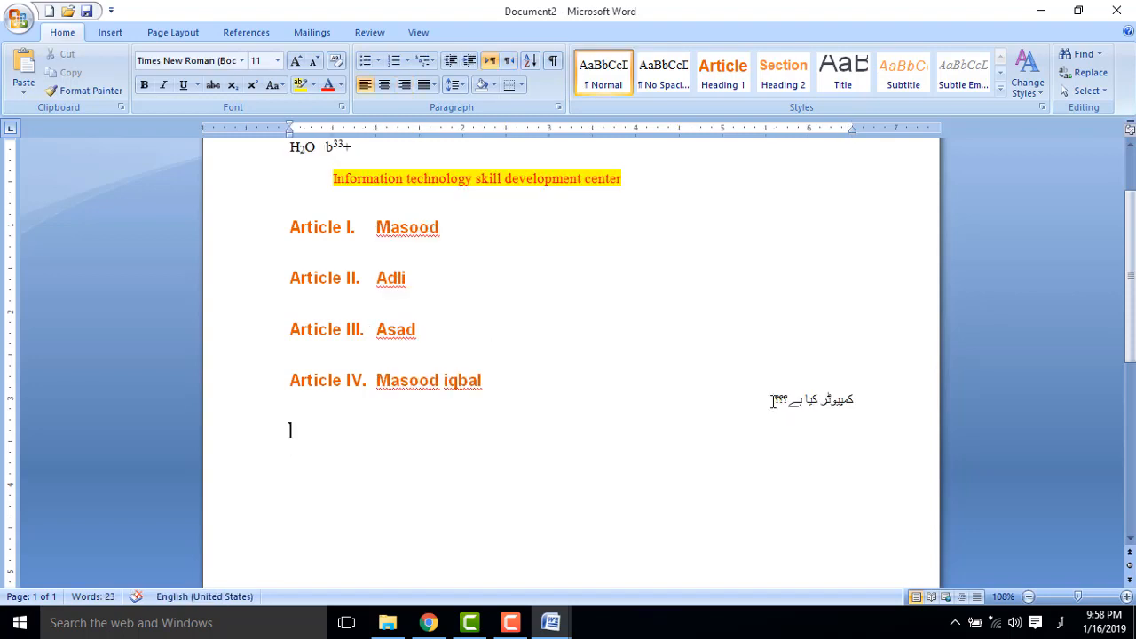
left_click(774, 400)
key("Return")
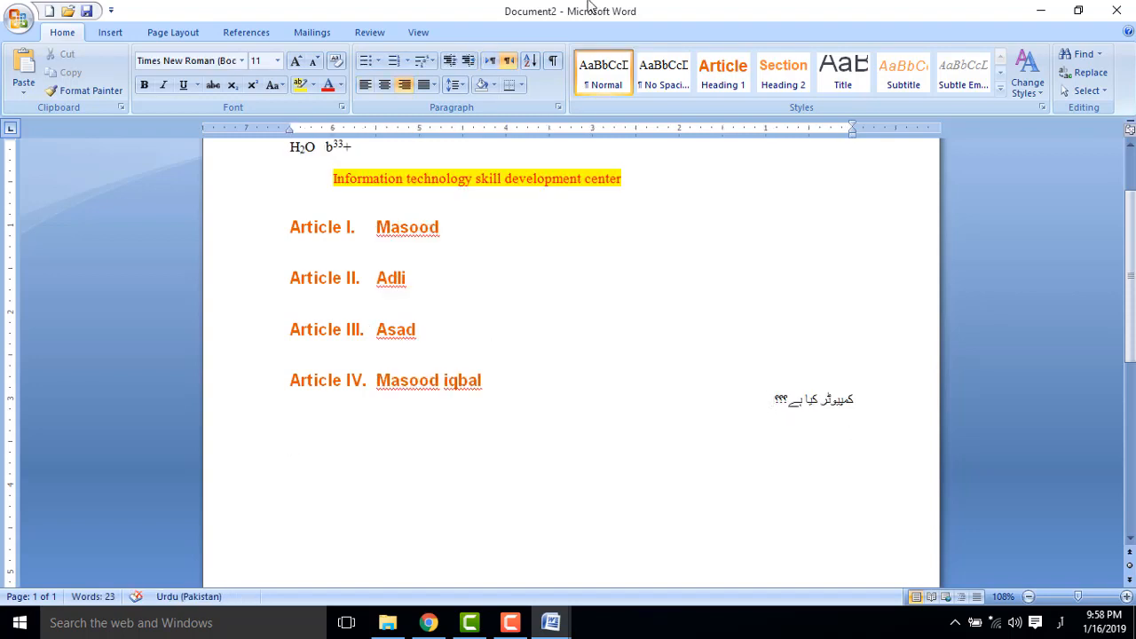
left_click(489, 59)
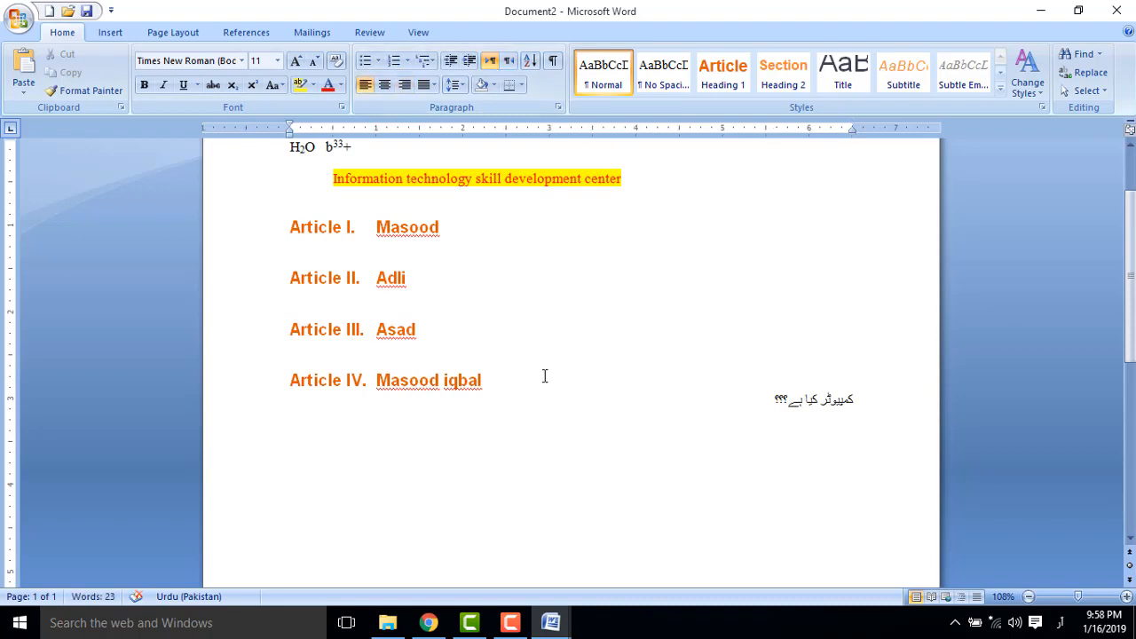
key("alt+shift")
type("Computer")
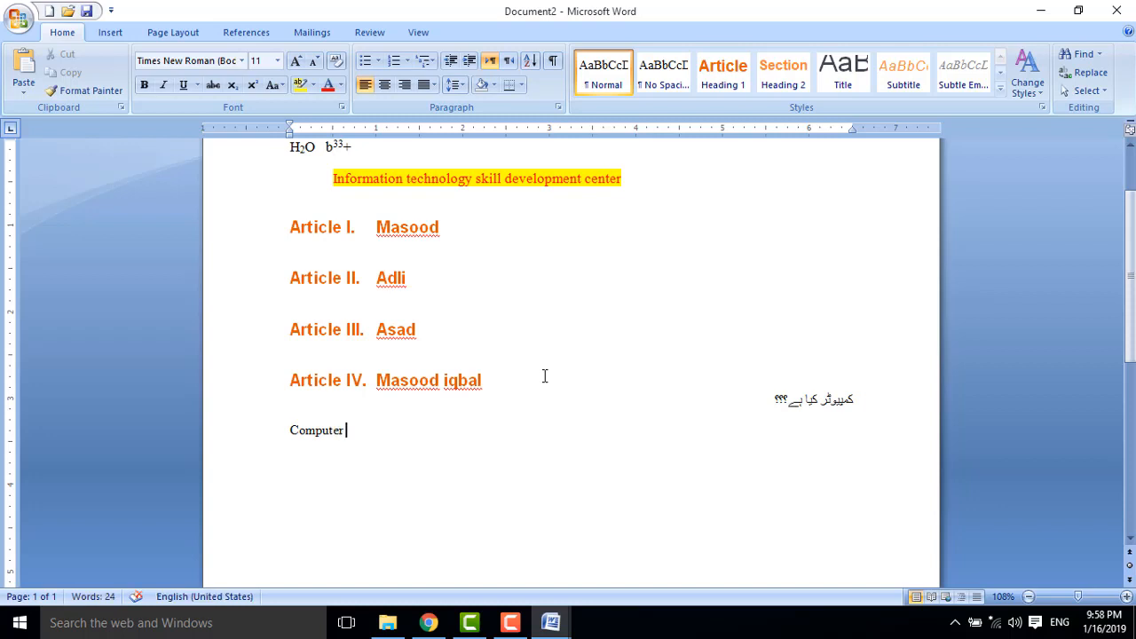
key("BackSpace")
key("BackSpace")
key("BackSpace")
key("BackSpace")
key("BackSpace")
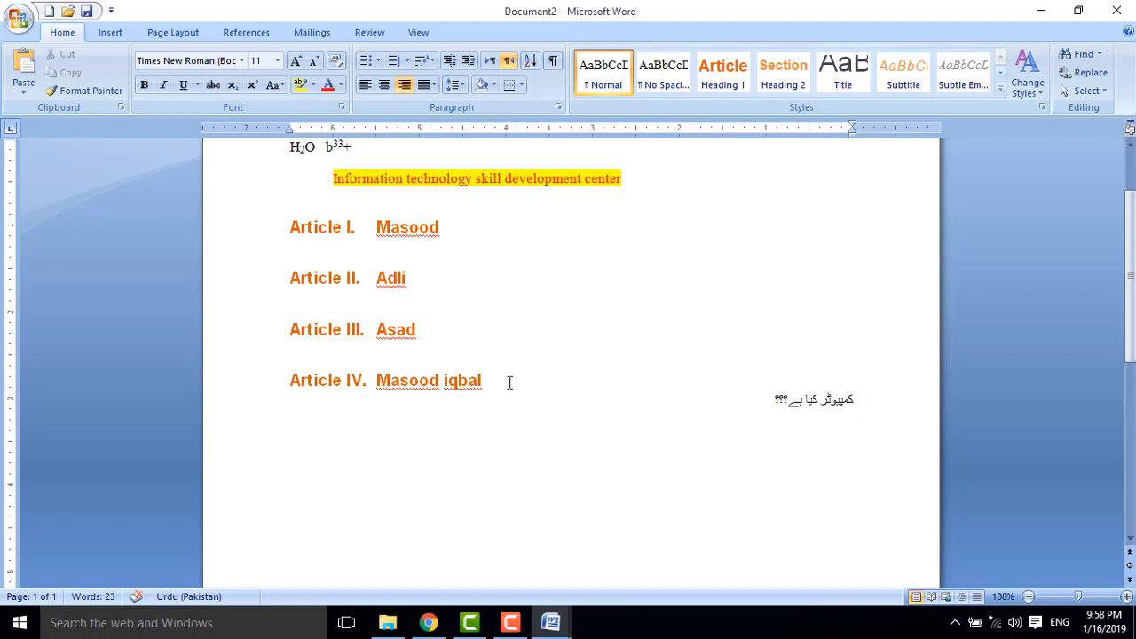
Remove the Article numbering from the four names with Multilevel List None.
left_click_drag(503, 388, 376, 224)
left_click(433, 60)
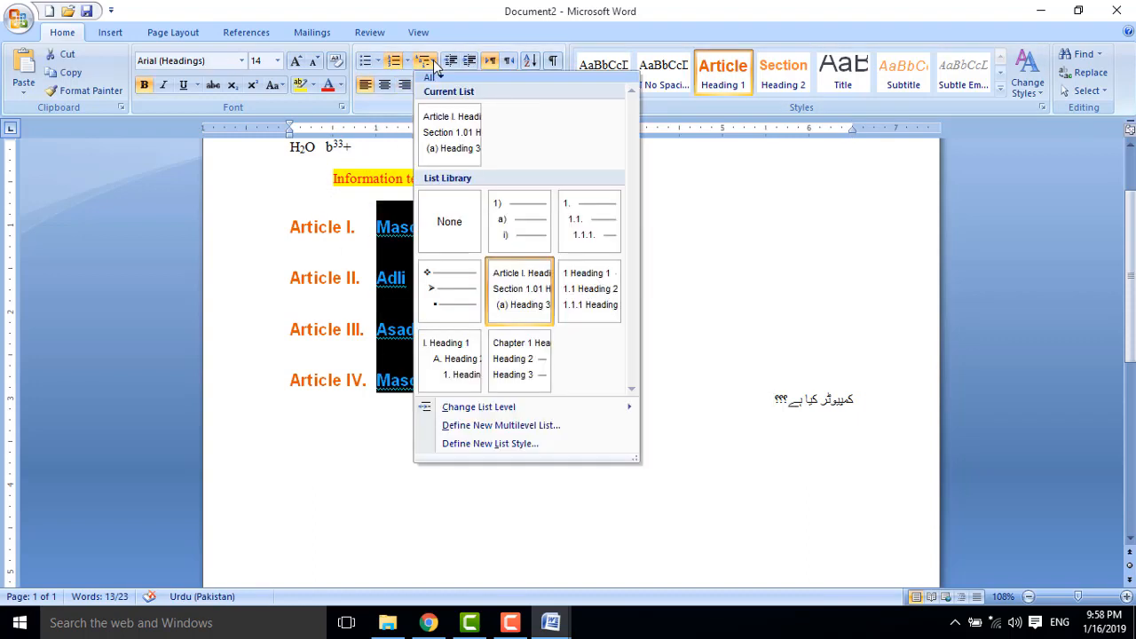
left_click(449, 222)
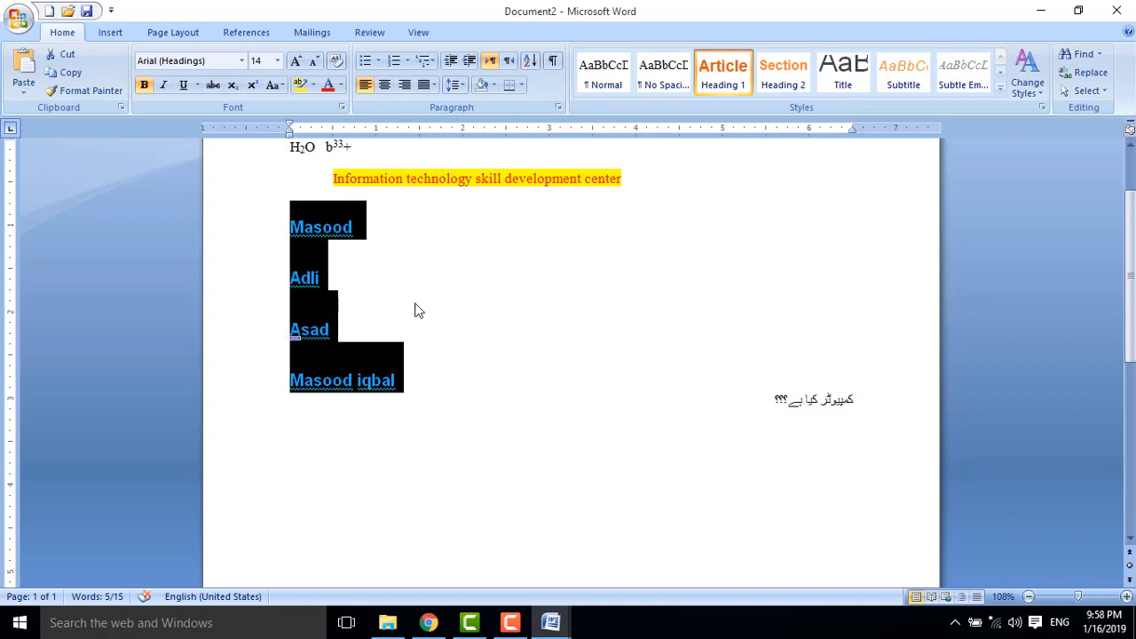
Correct the second name from Adli to Adeel.
left_click(370, 296)
key("BackSpace")
key("BackSpace")
key("BackSpace")
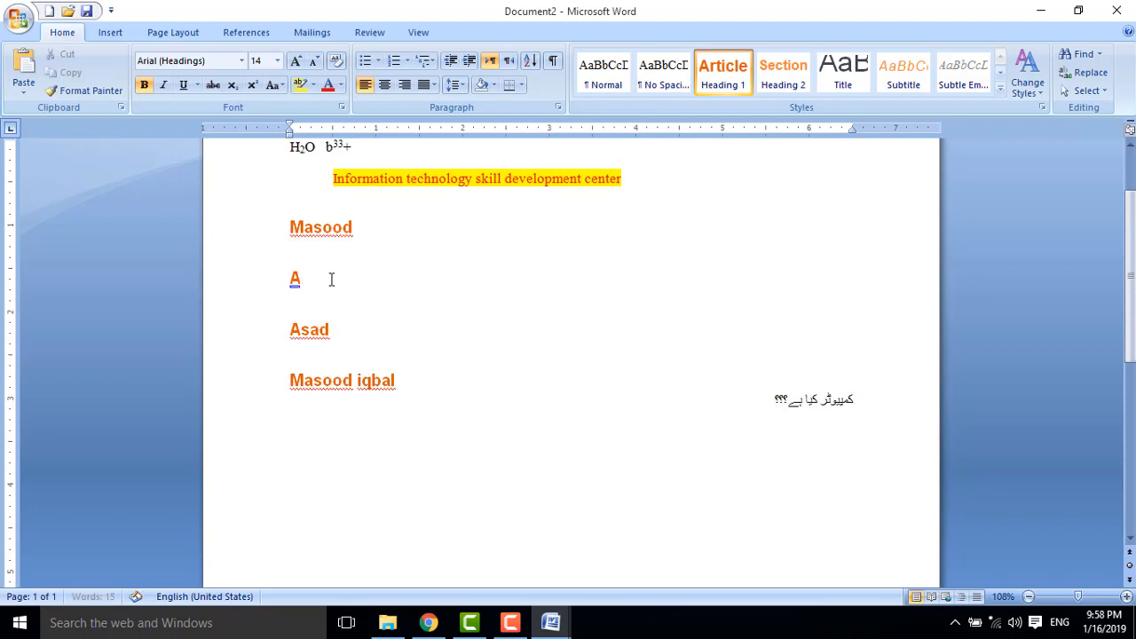
type("deel")
left_click(399, 400)
left_click_drag(420, 387, 292, 213)
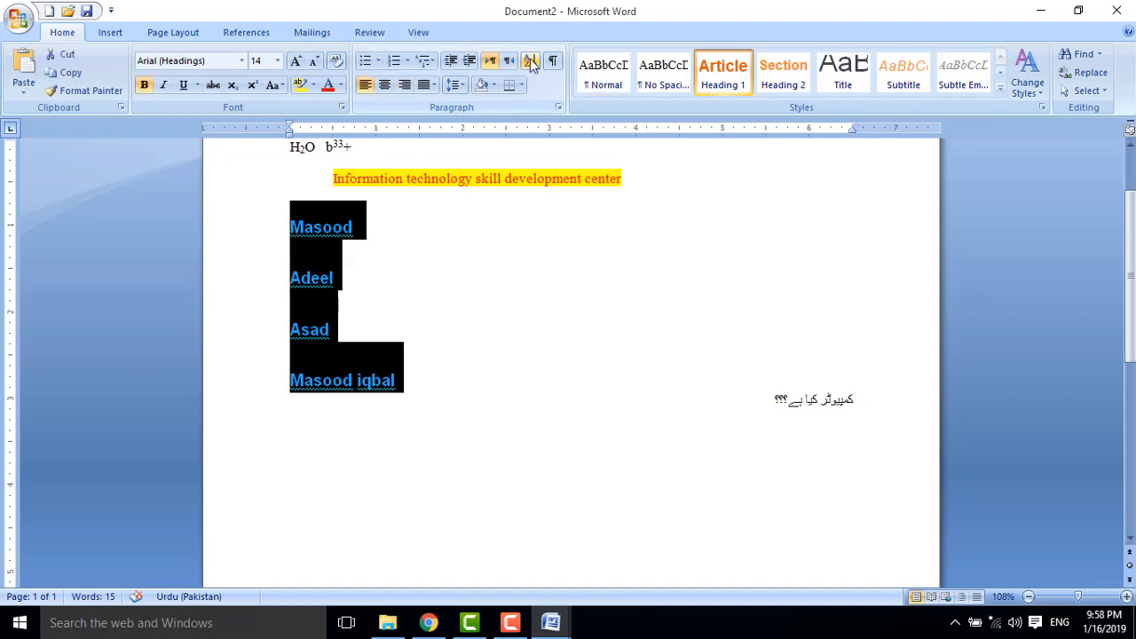
left_click(530, 62)
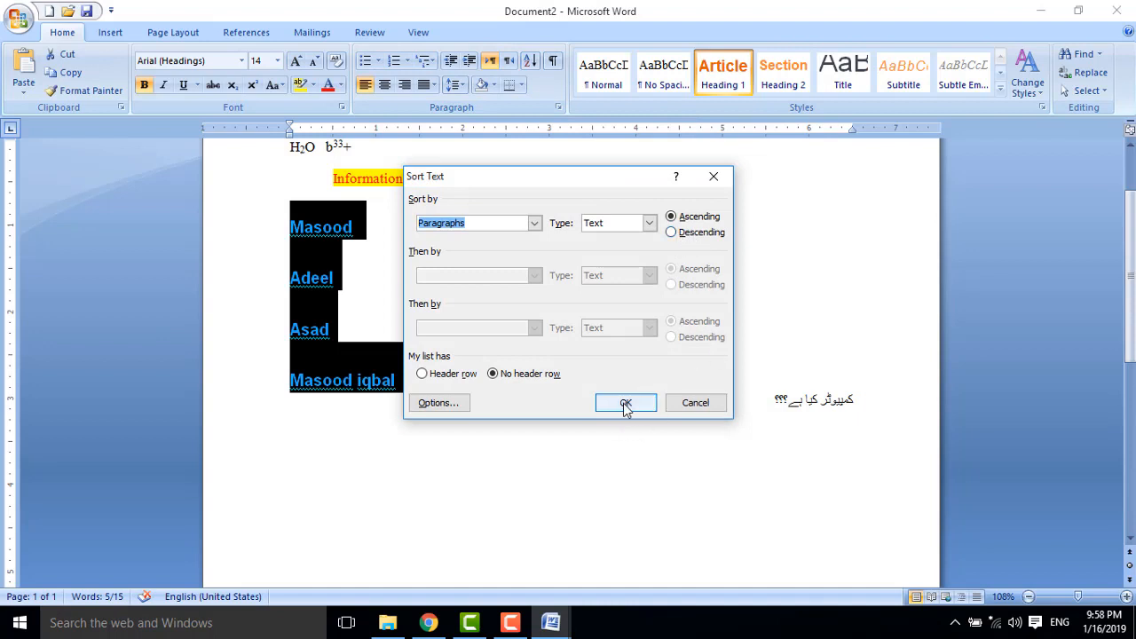
left_click(626, 403)
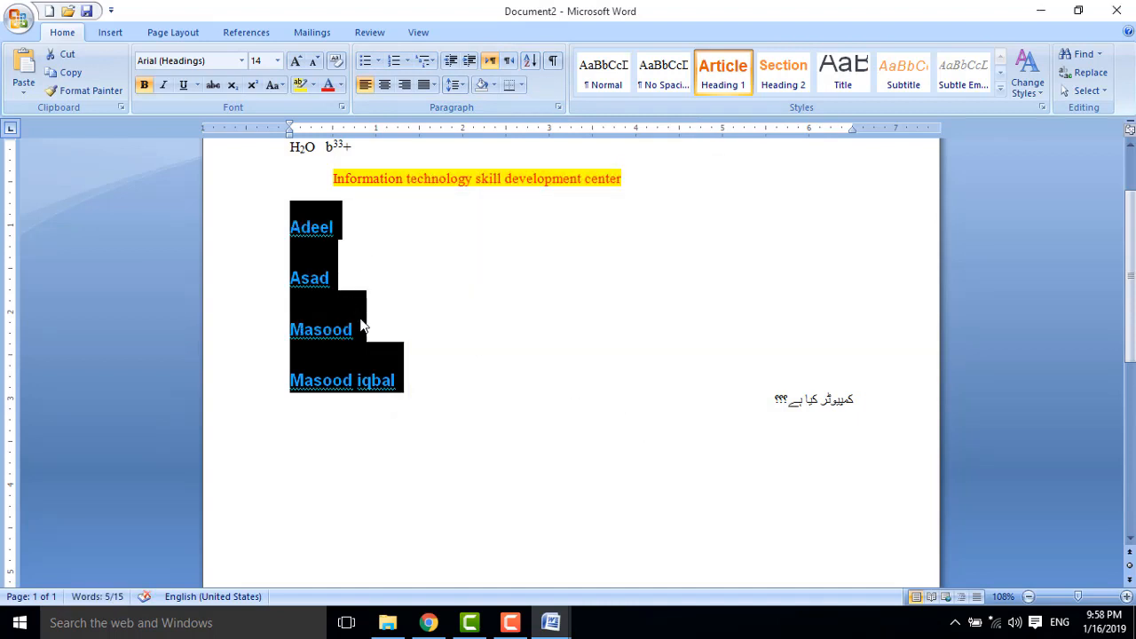
left_click(530, 60)
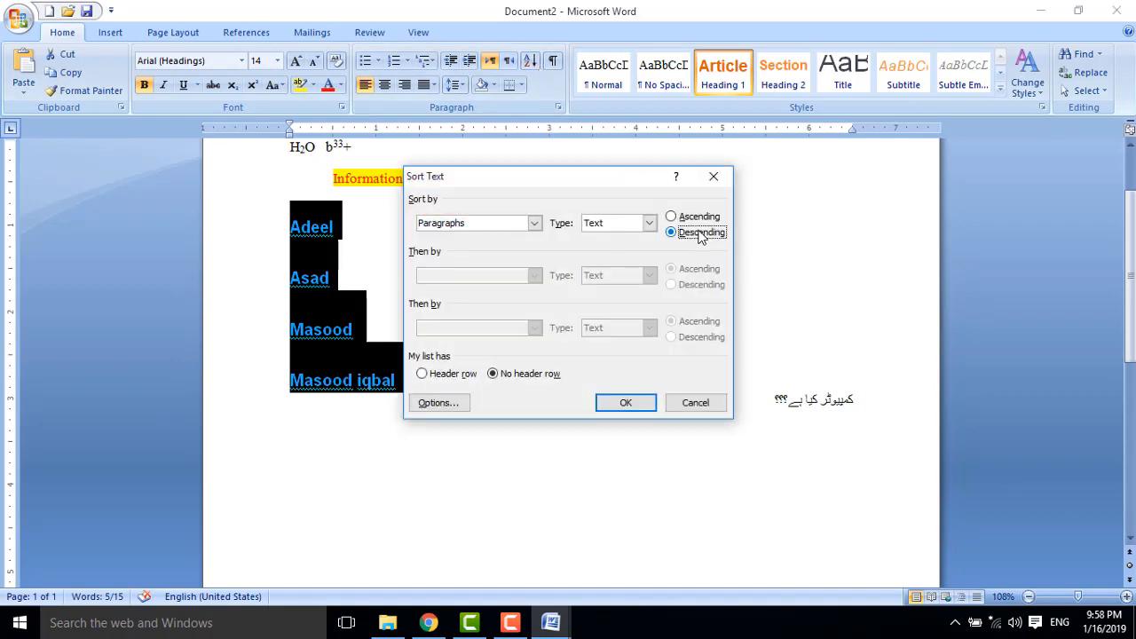
left_click(631, 406)
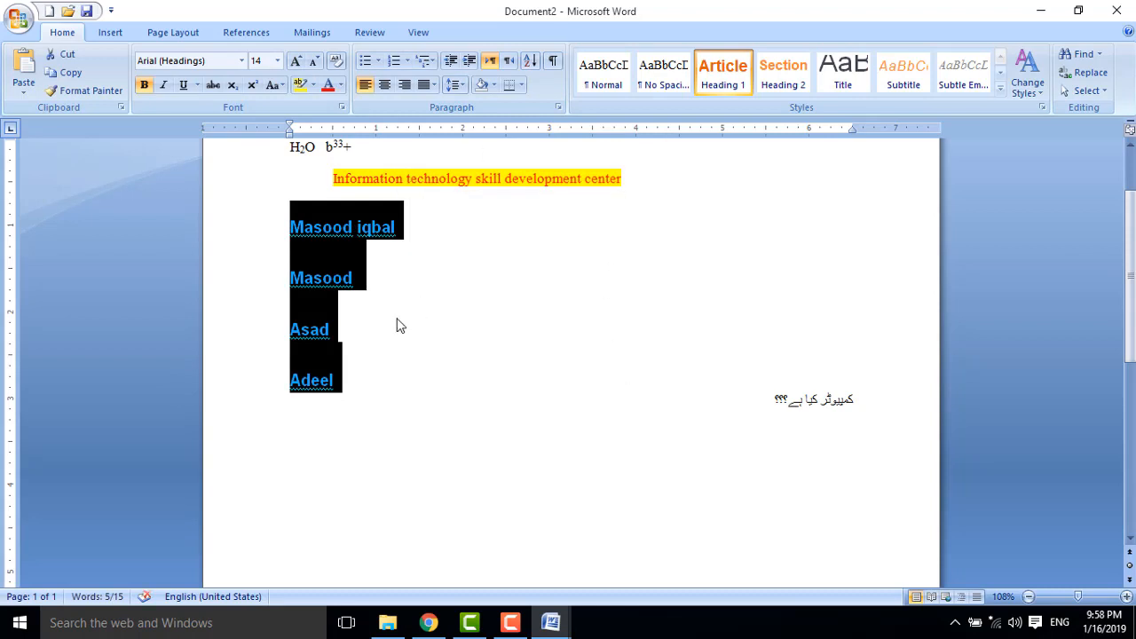
left_click(487, 429)
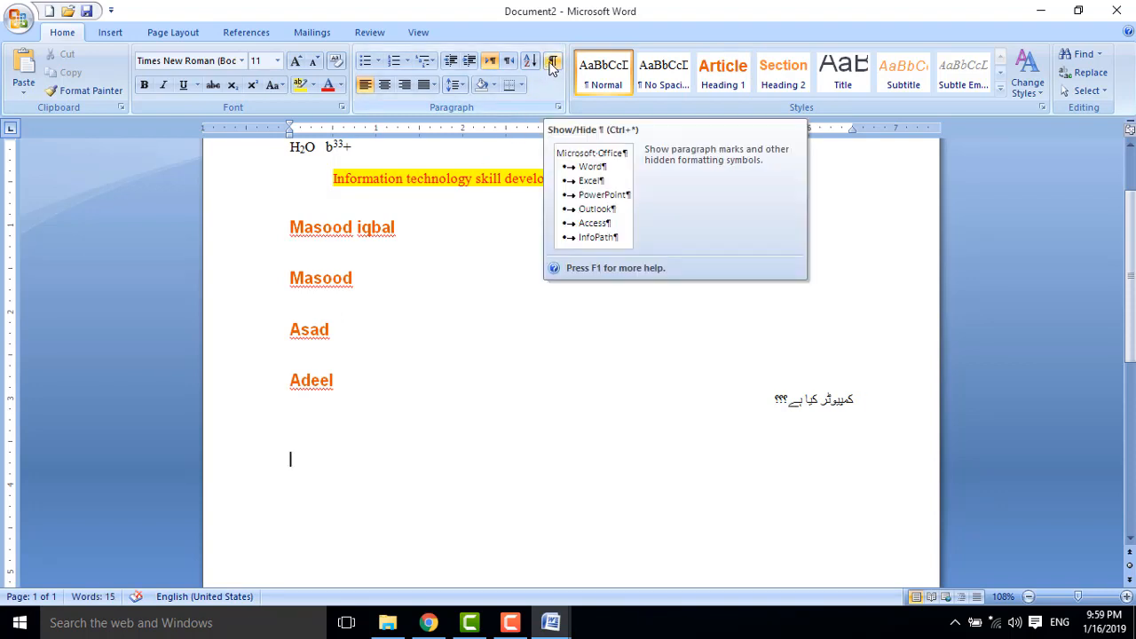
Add empty paragraphs below the list with formatting marks shown, then hide the marks again.
left_click(551, 64)
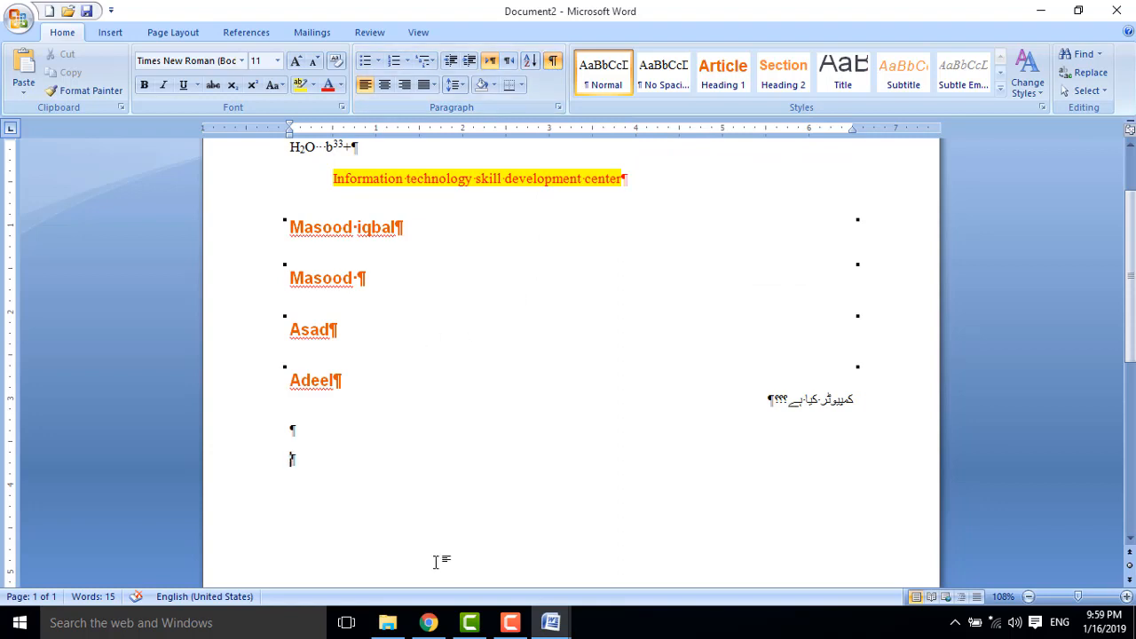
key("Return")
key("Return")
key("Return")
key("Return")
key("Return")
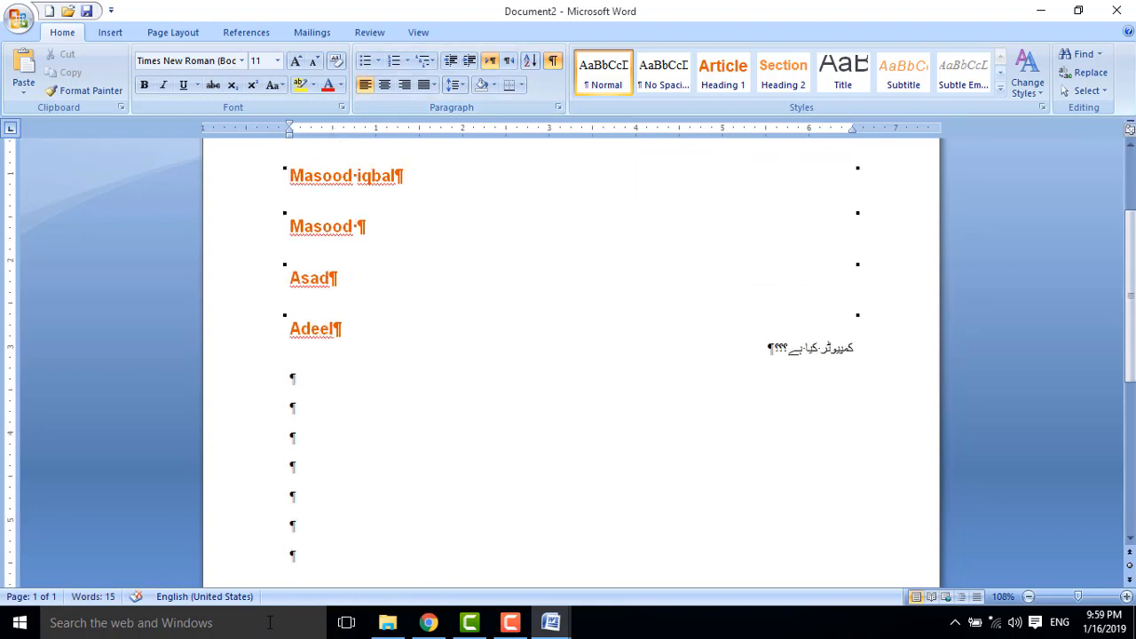
left_click(552, 60)
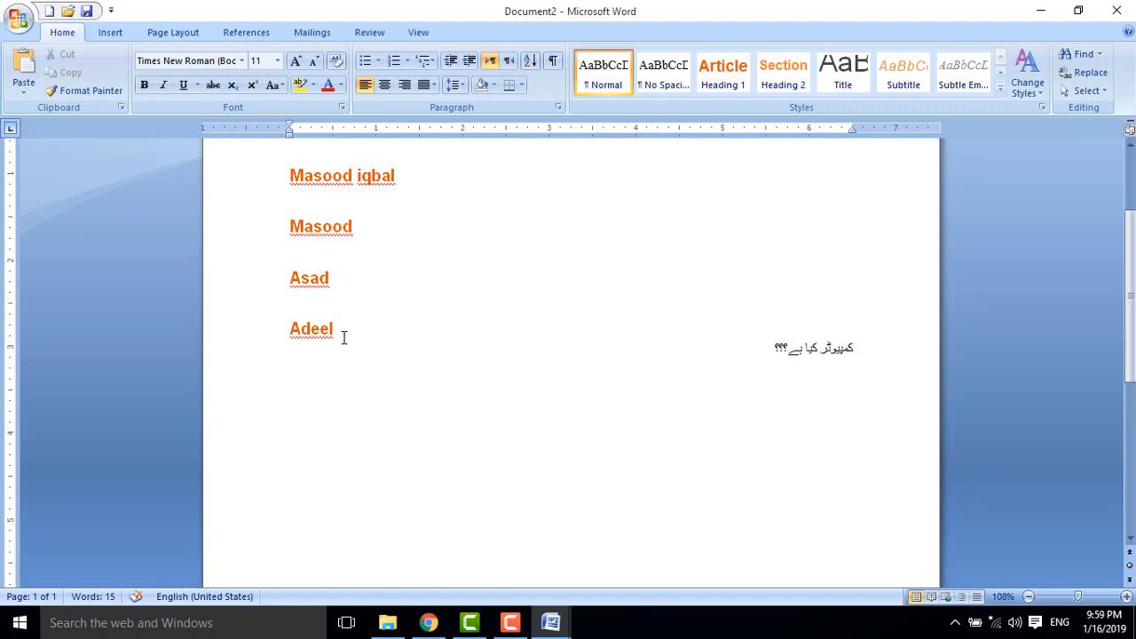
key("ctrl+shift+Up")
key("ctrl+shift+Up")
key("ctrl+shift+Up")
Set the four names' line spacing to single 1.0.
left_click(297, 183, "shift")
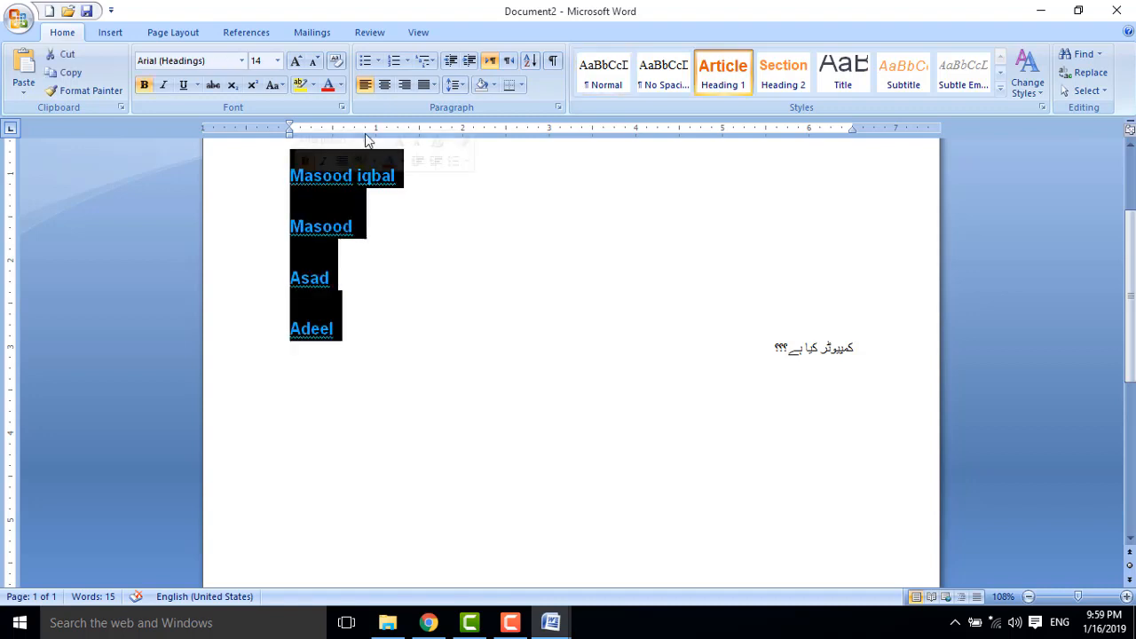
left_click(454, 84)
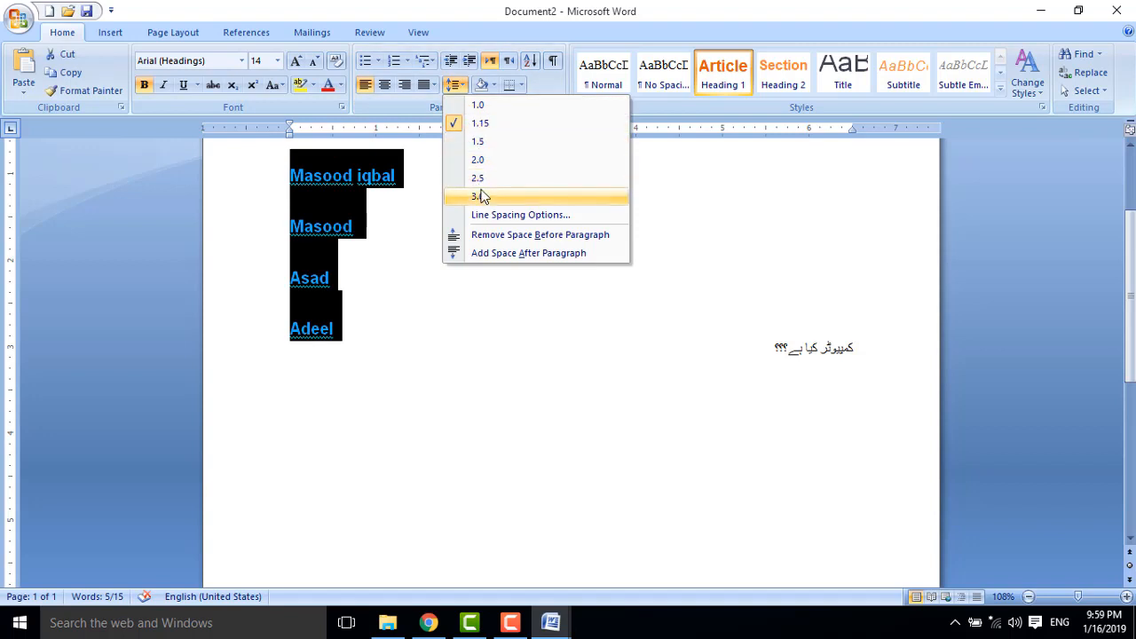
left_click(478, 196)
left_click(460, 86)
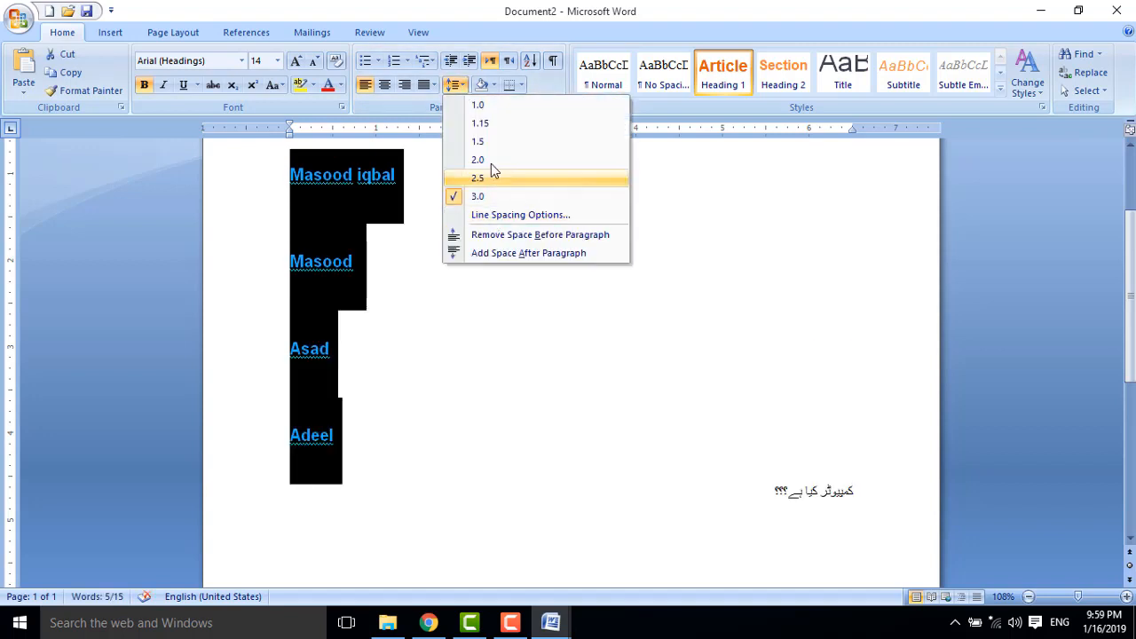
left_click(490, 163)
left_click(457, 84)
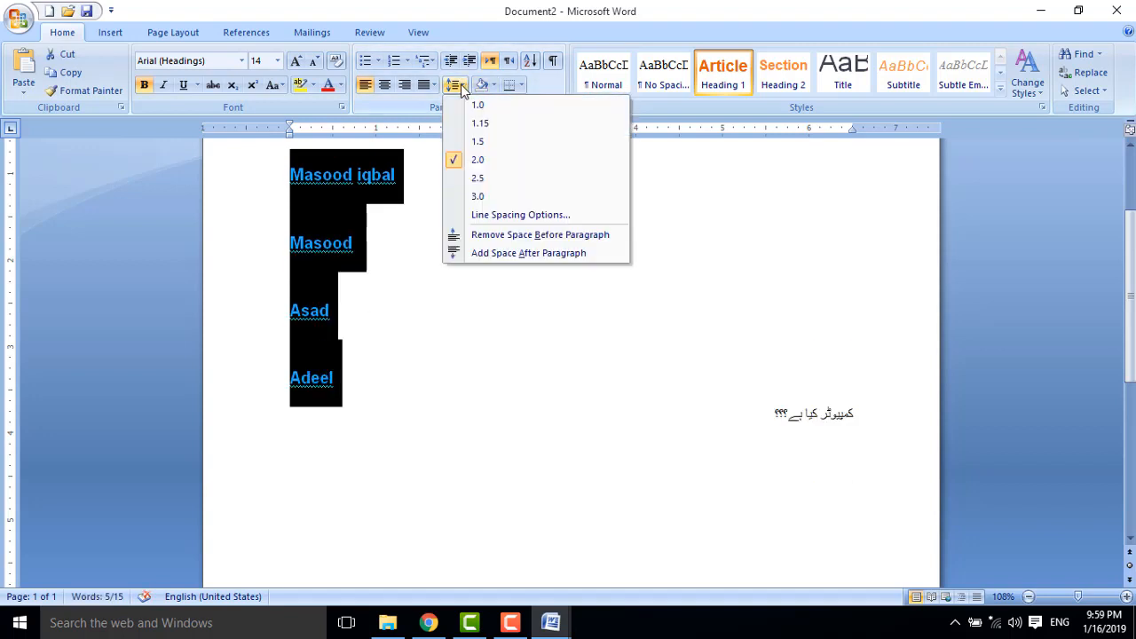
left_click(479, 196)
left_click(457, 84)
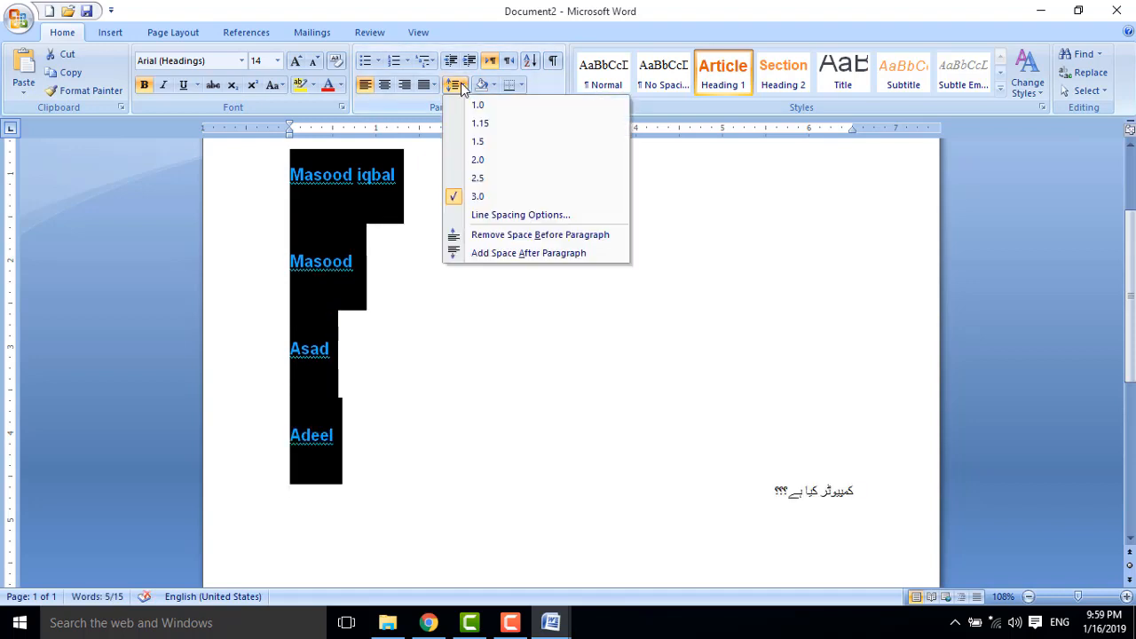
left_click(472, 104)
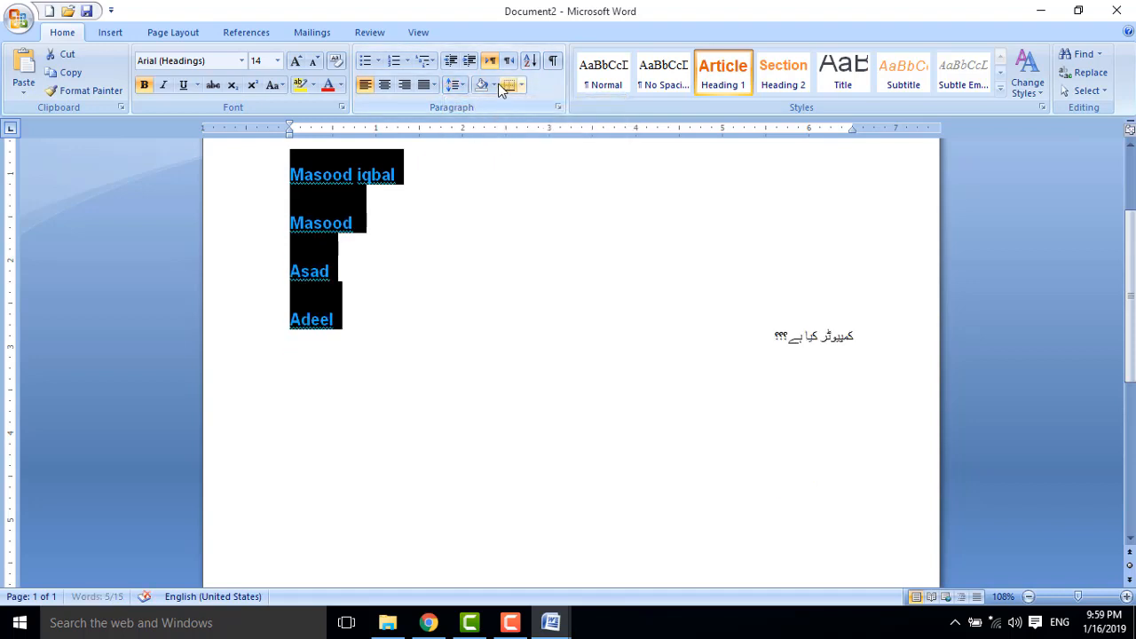
Put a Shadow box border around the names, with no shading.
left_click(494, 85)
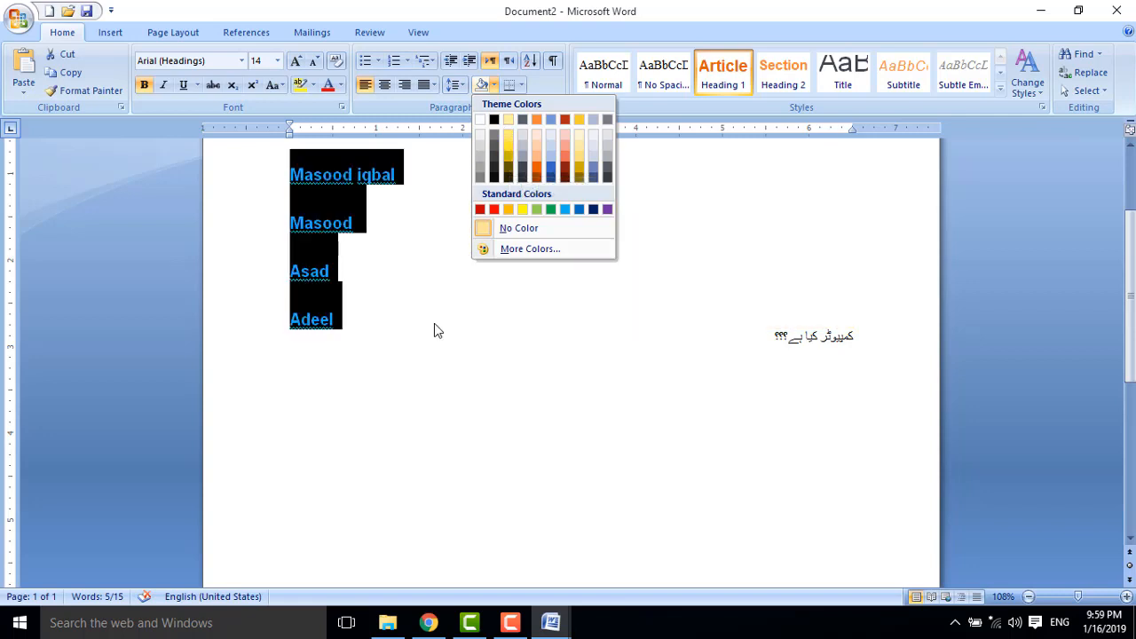
key("Escape")
left_click(521, 85)
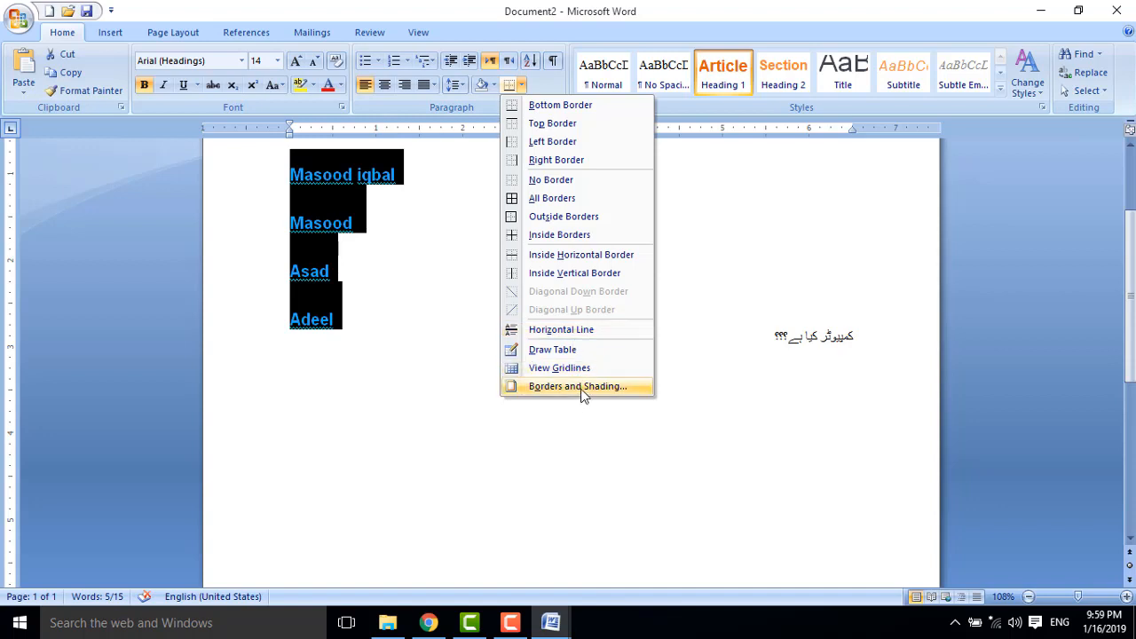
left_click(577, 386)
left_click(376, 323)
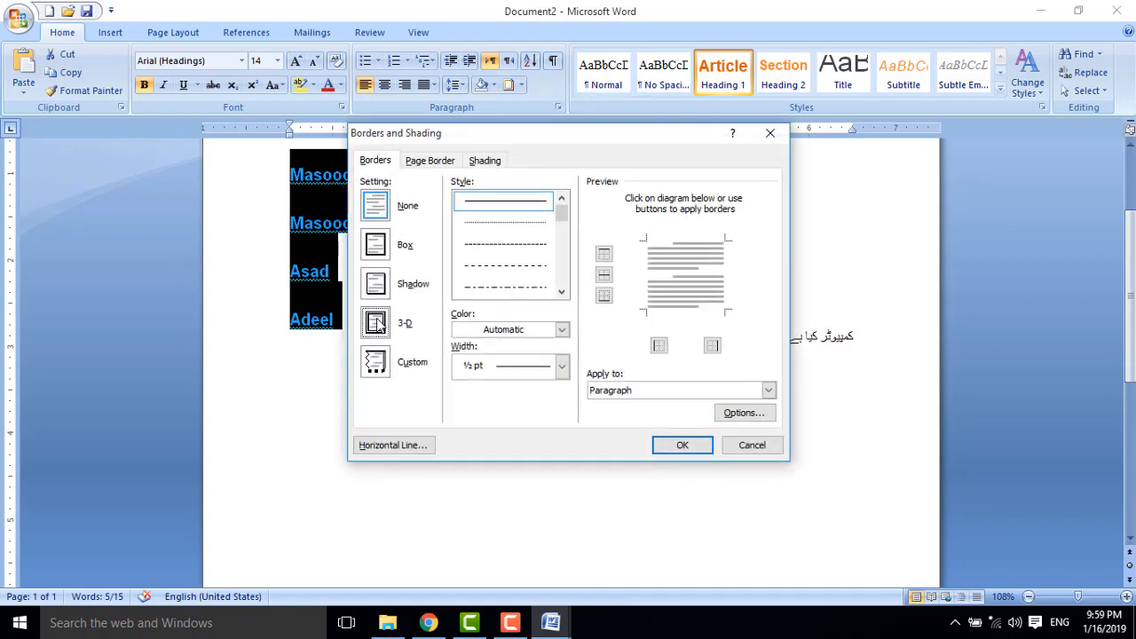
left_click(375, 284)
left_click(681, 444)
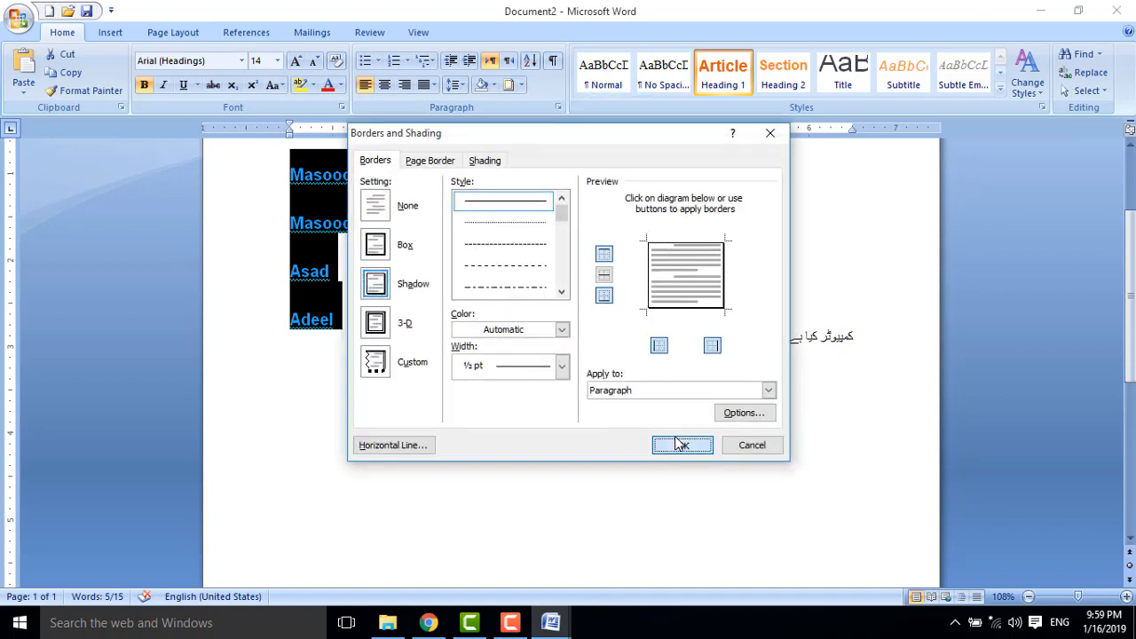
left_click(624, 402)
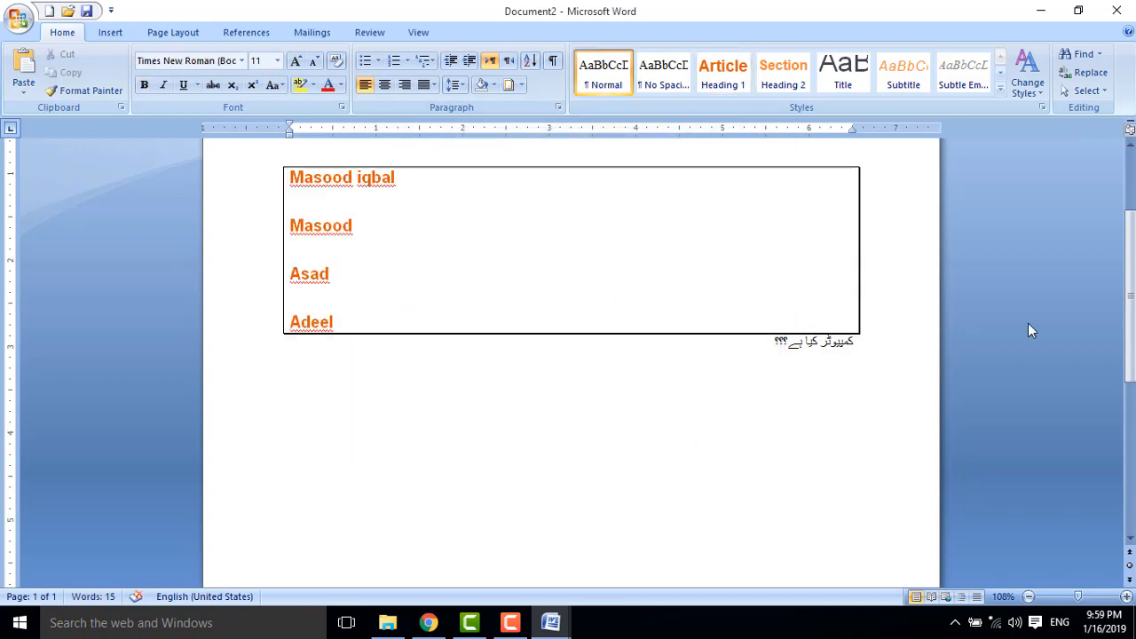
left_click_drag(1133, 289, 1133, 263)
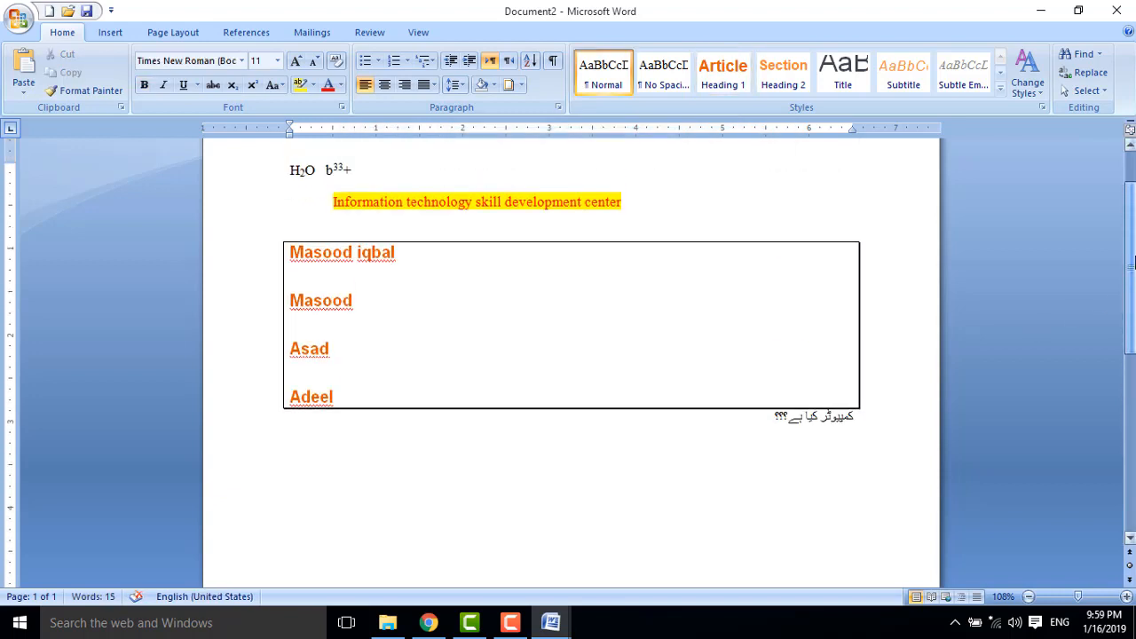
Undo the shadow border and give the names the Book Title style.
key("ctrl+z")
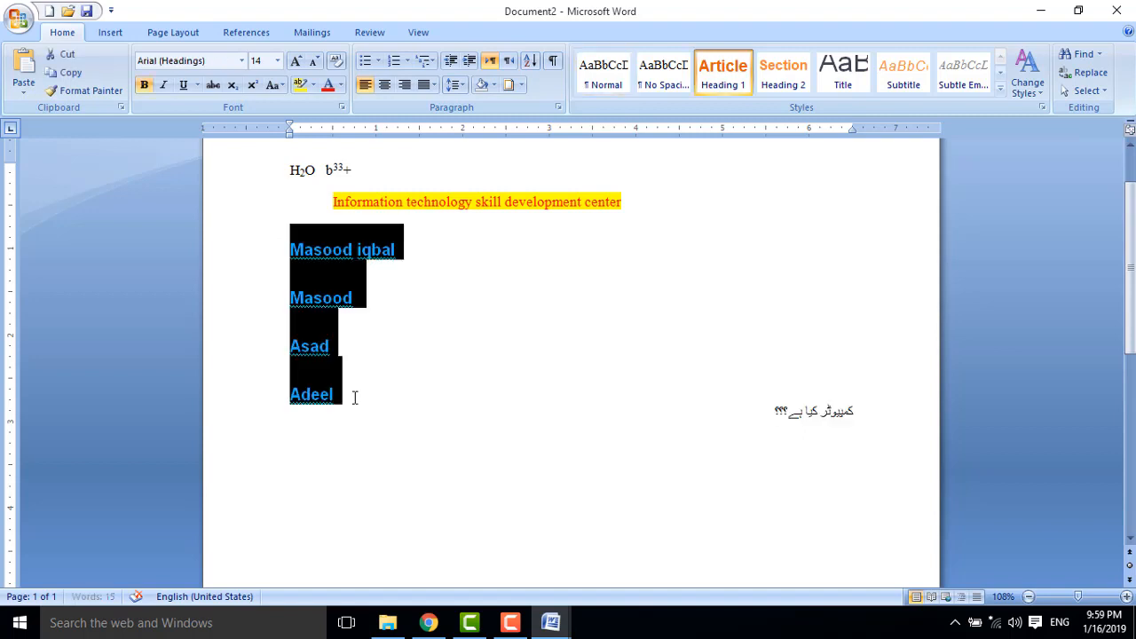
left_click(1000, 87)
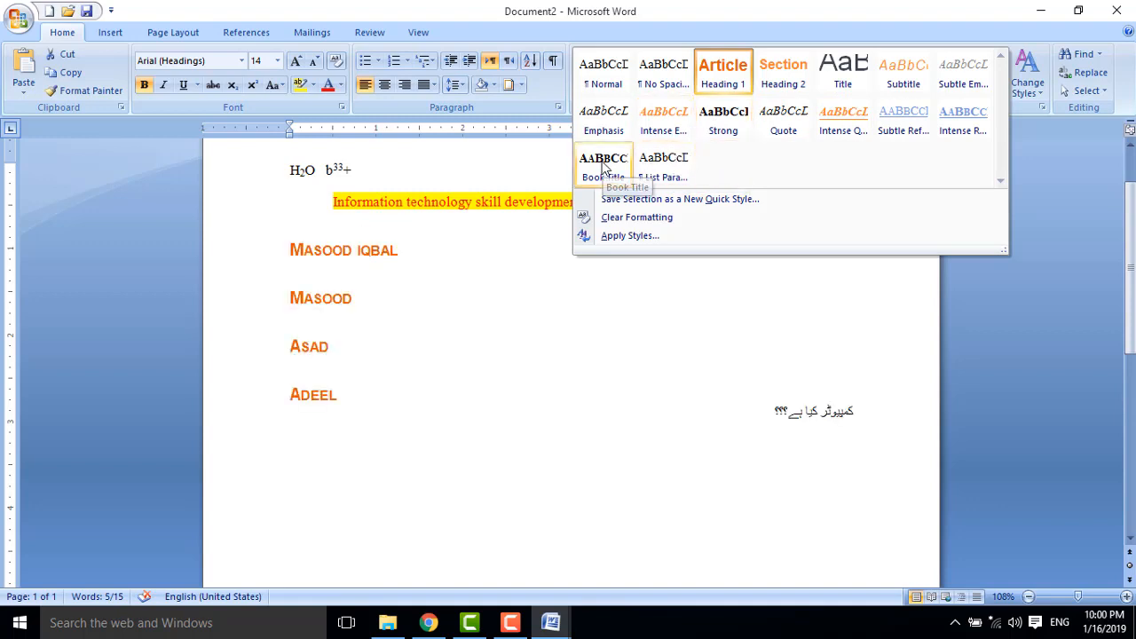
left_click(604, 167)
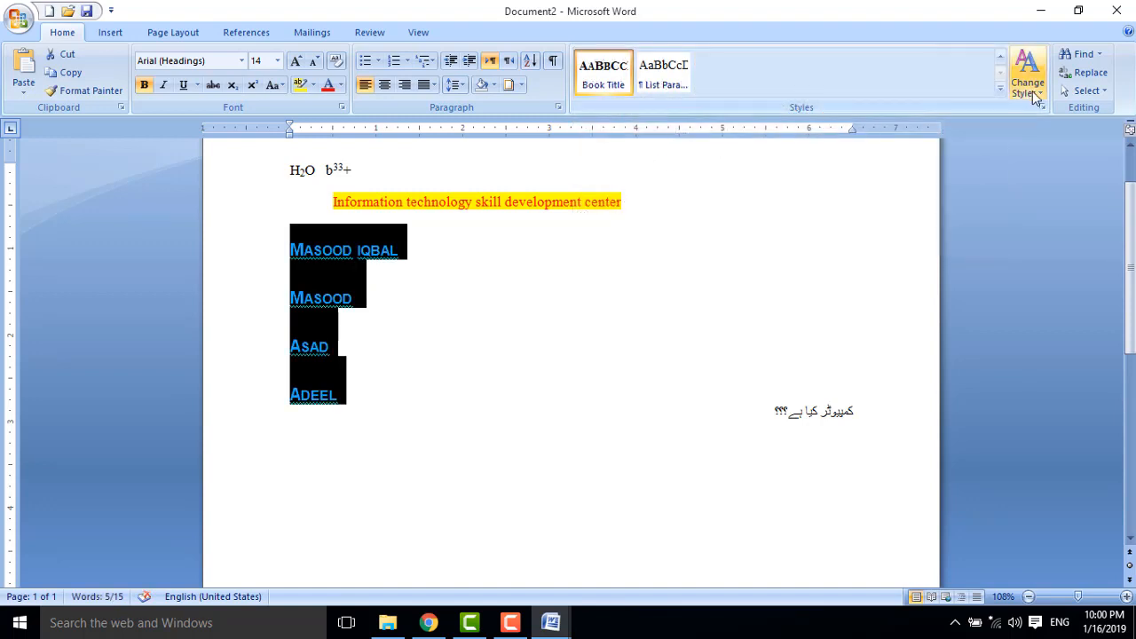
Search the document for 'asad'.
double_click(674, 300)
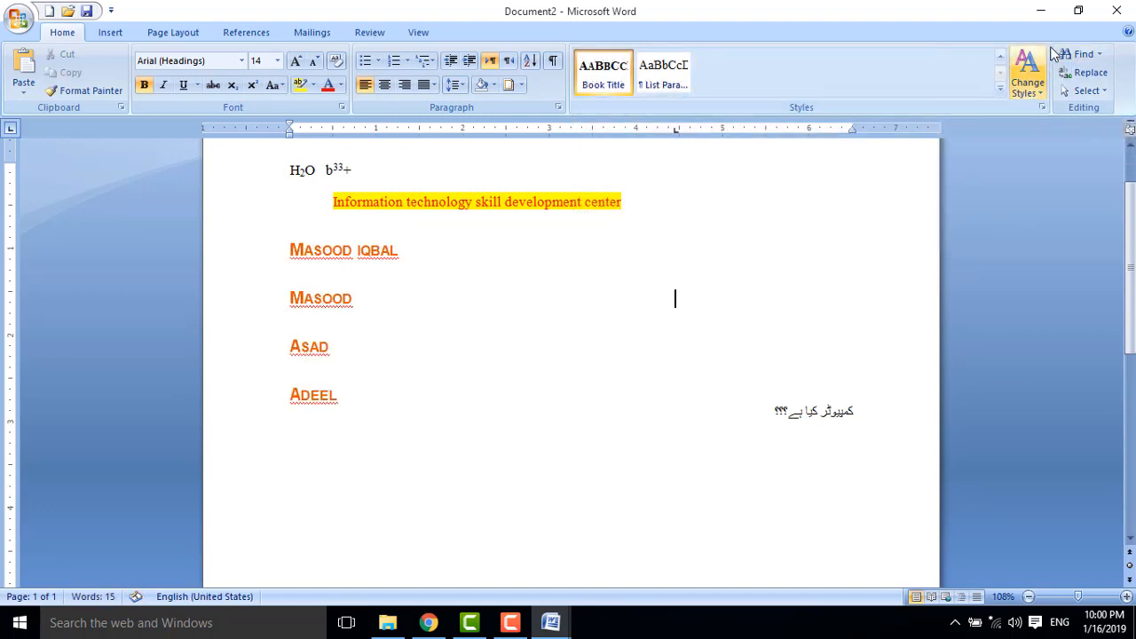
left_click(1081, 54)
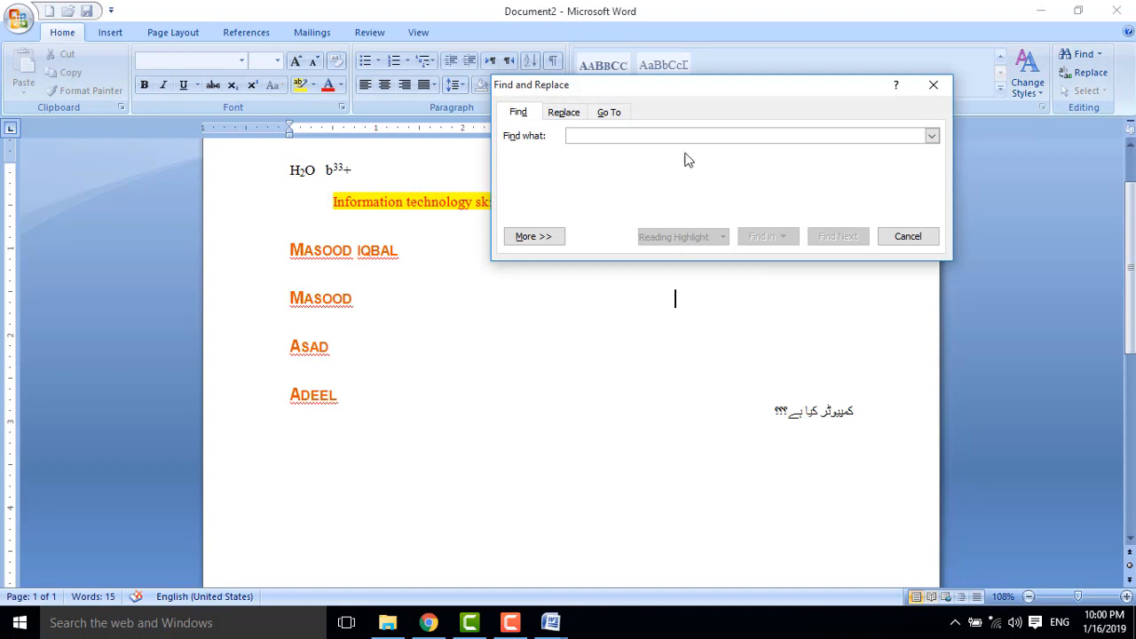
left_click_drag(673, 92, 679, 263)
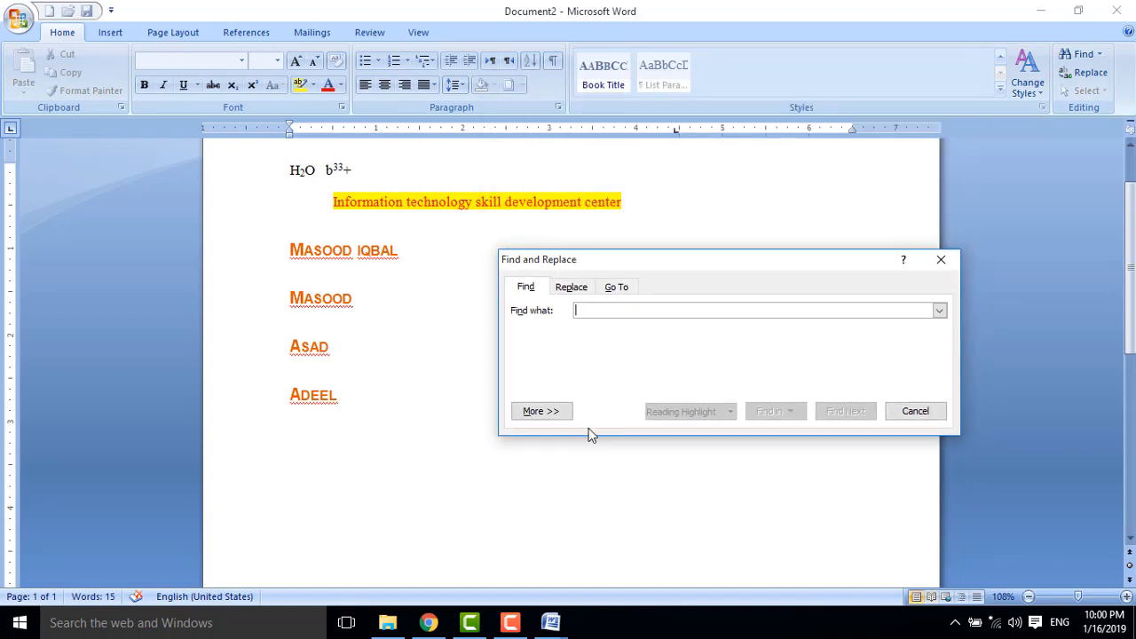
type("asad")
key("Return")
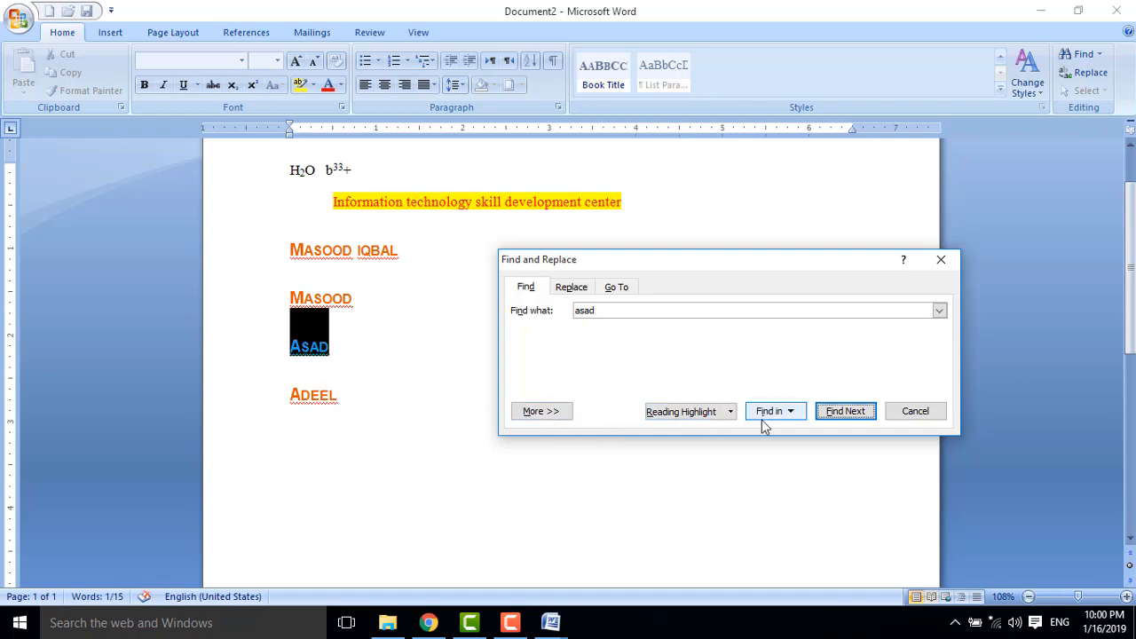
left_click(939, 415)
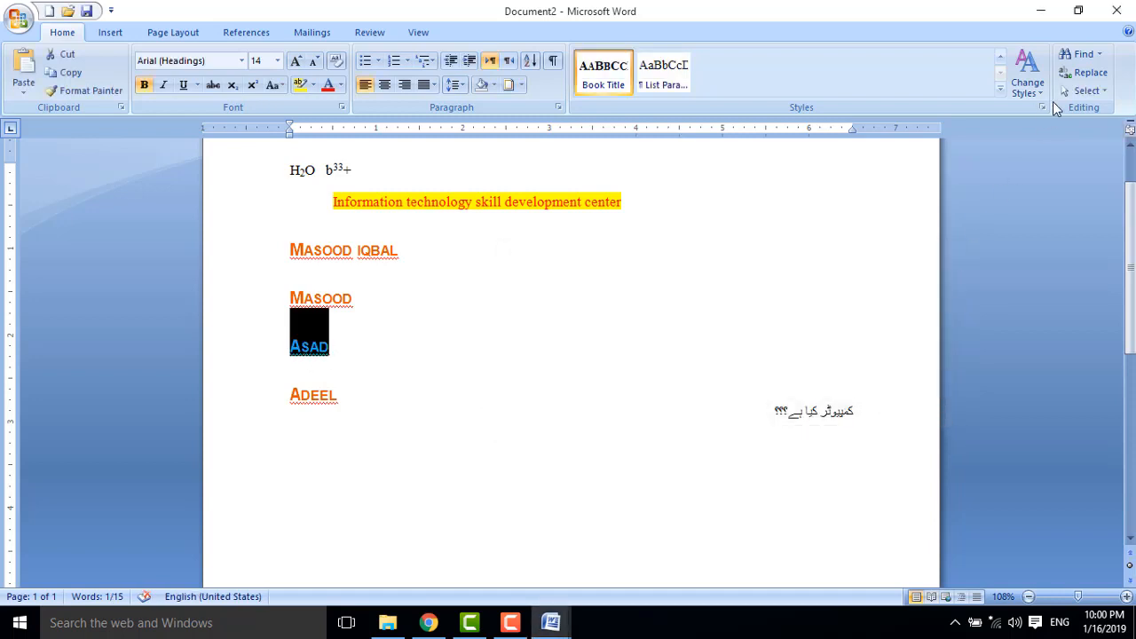
Replace Asad with nothing, leaving an empty line above Adeel.
left_click(1088, 72)
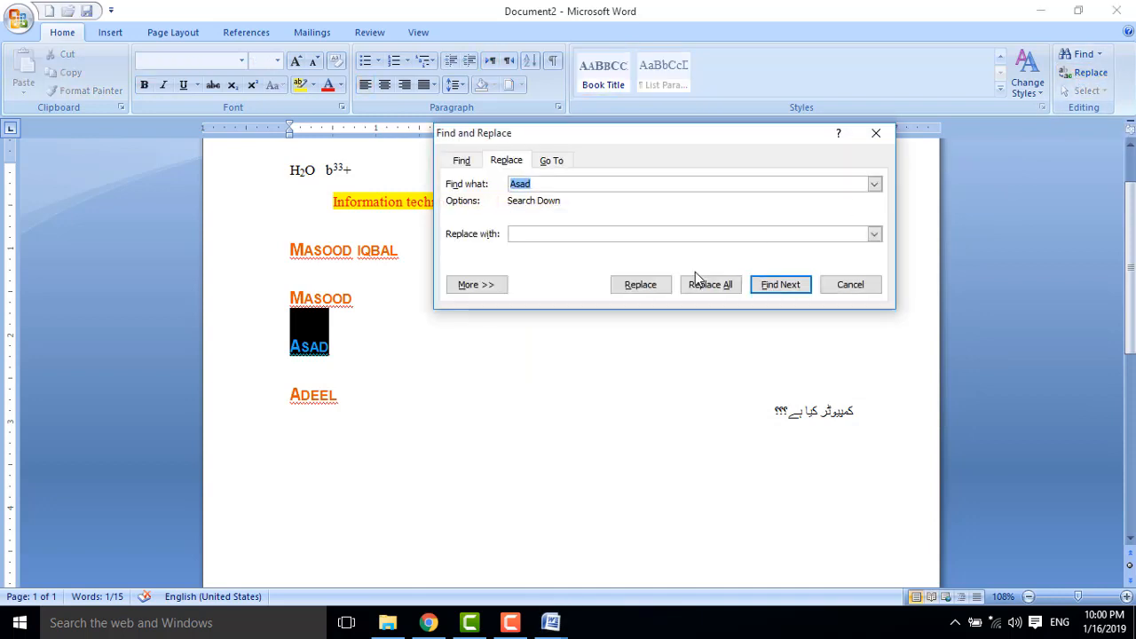
left_click_drag(631, 139, 679, 278)
left_click(821, 425)
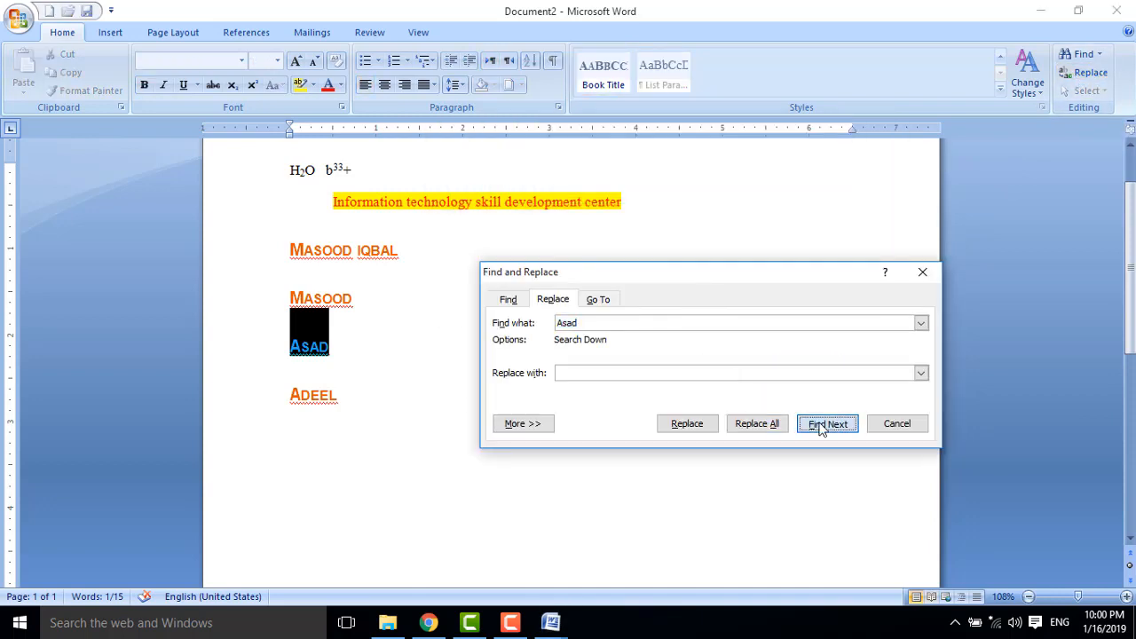
left_click(538, 353)
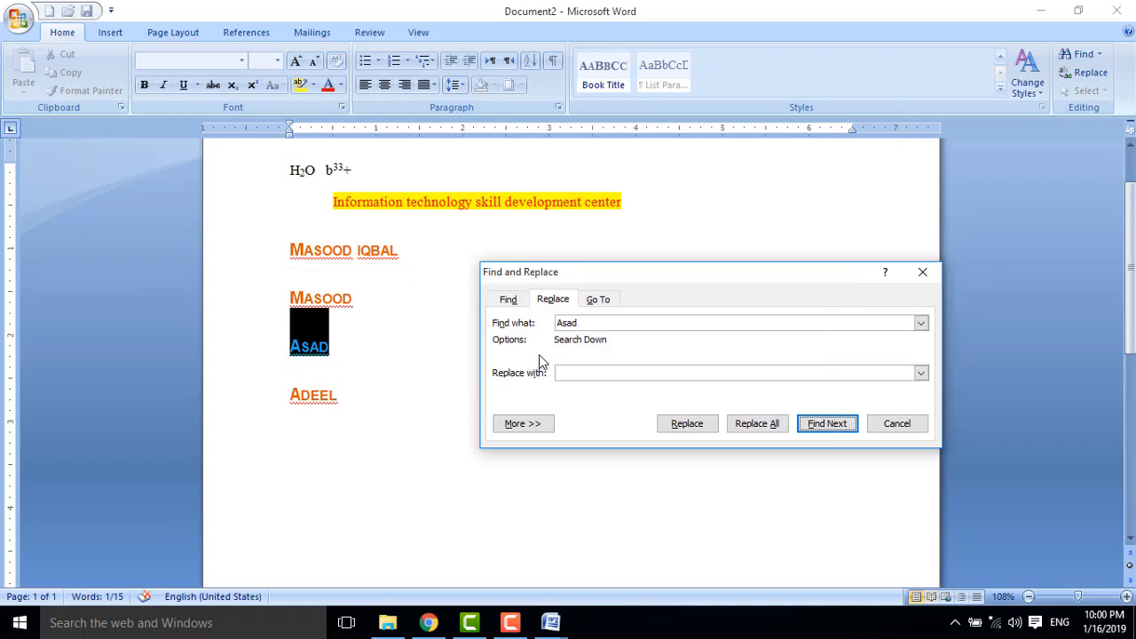
left_click(690, 423)
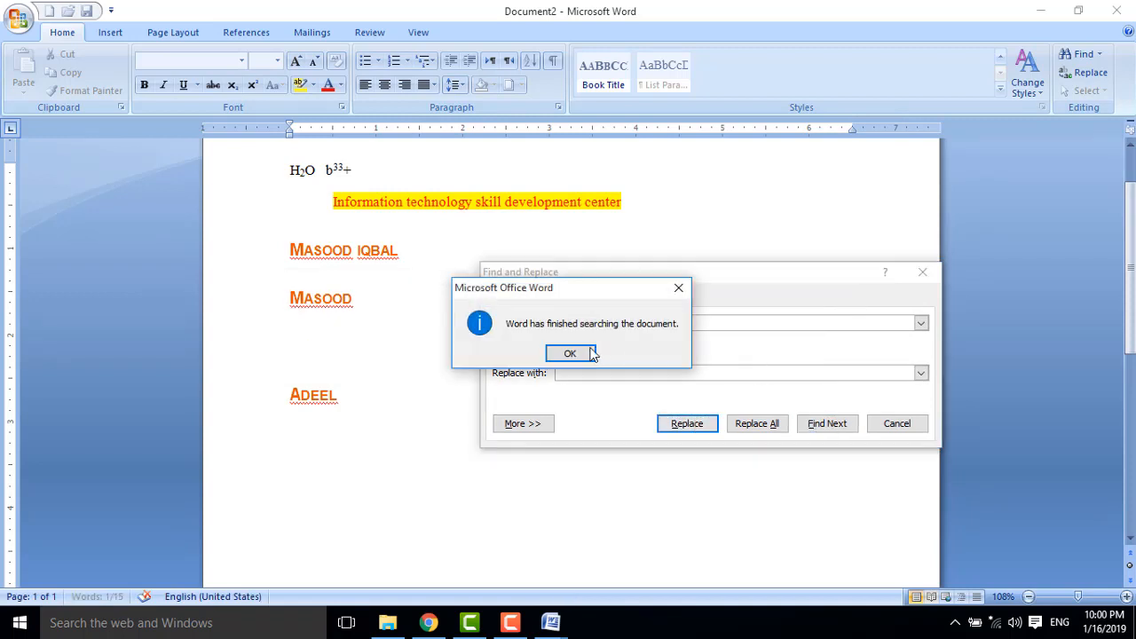
left_click(570, 354)
left_click(898, 424)
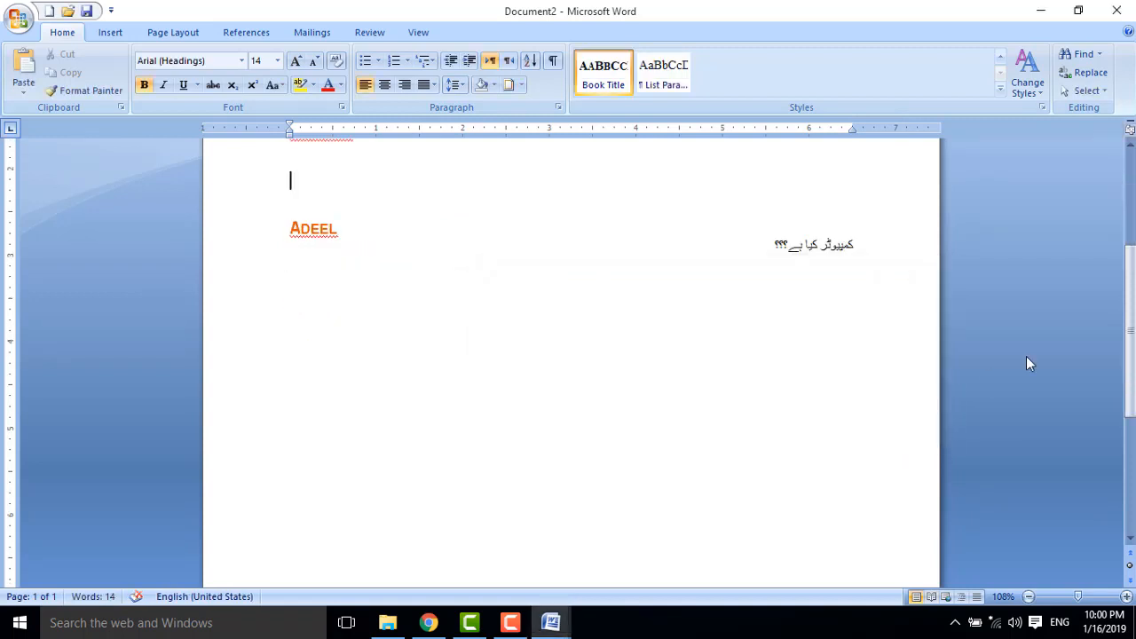
left_click_drag(1130, 359, 1130, 323)
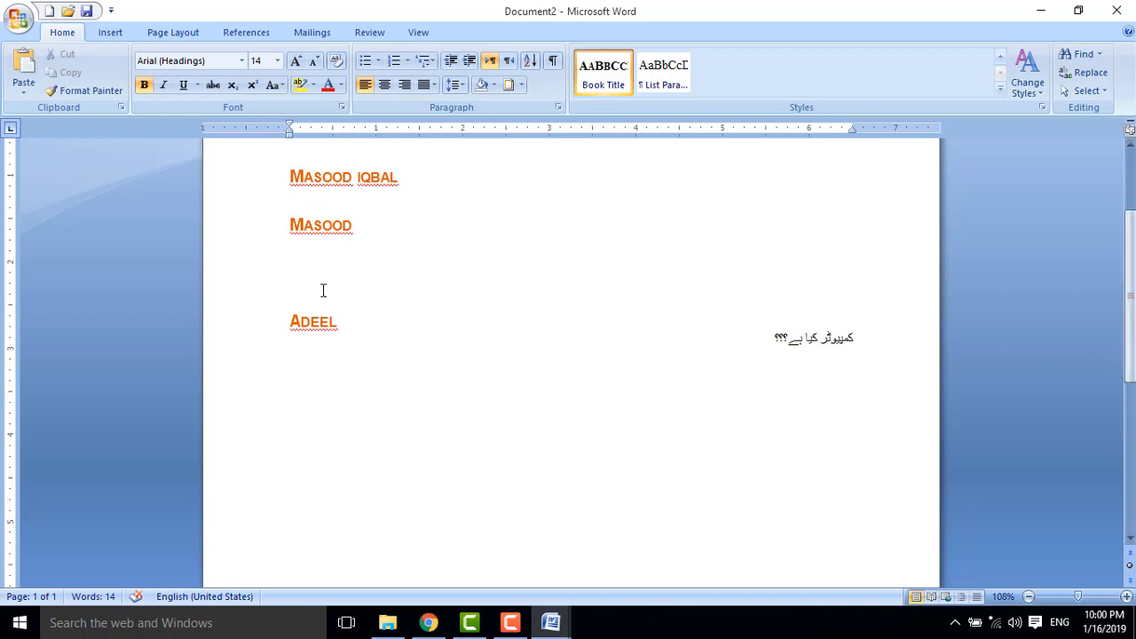
left_click(1098, 92)
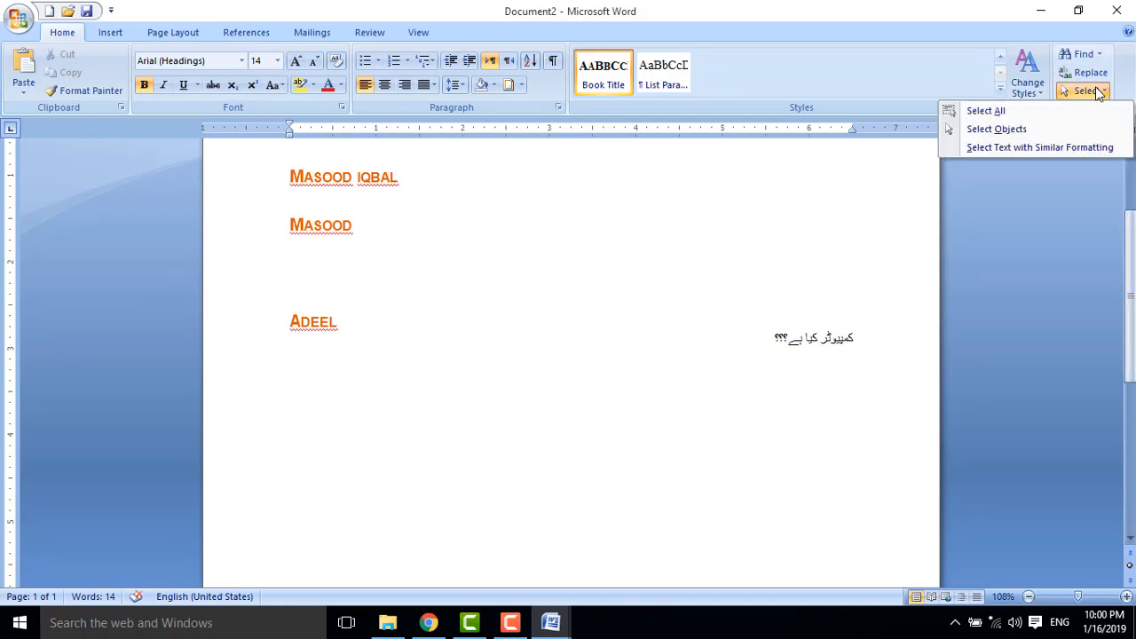
left_click(986, 110)
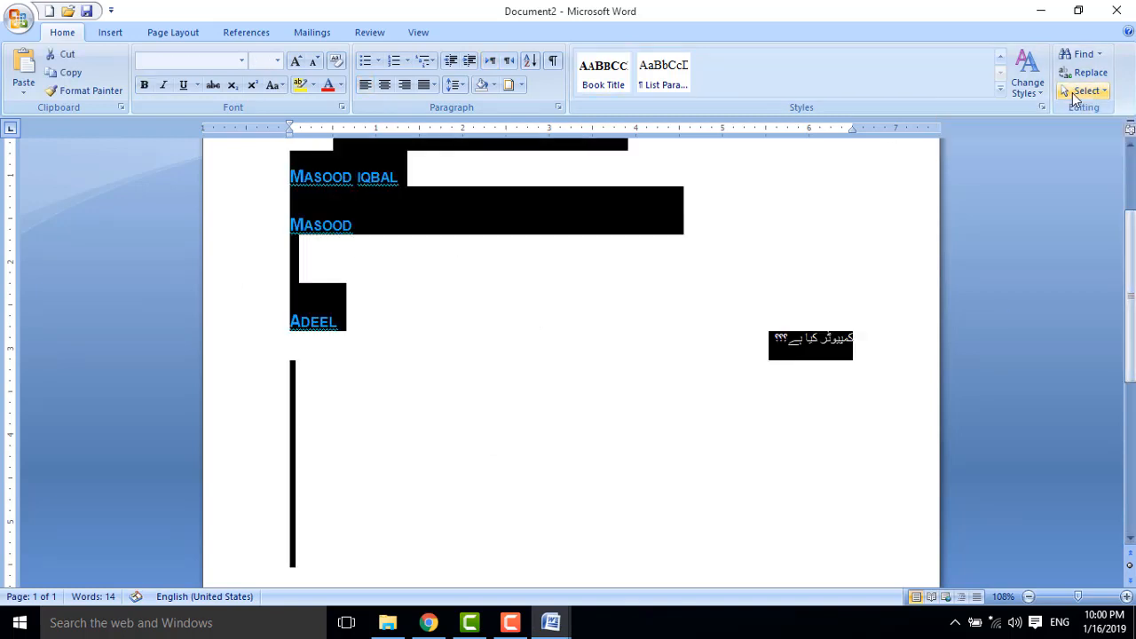
left_click(1085, 90)
left_click(1017, 130)
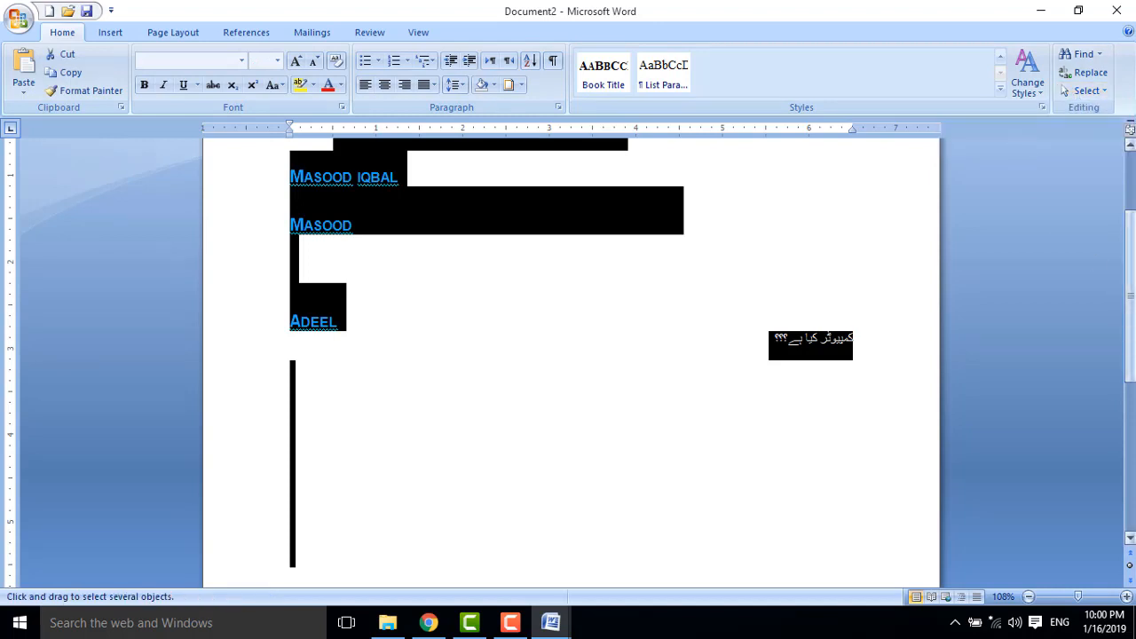
left_click_drag(1130, 304, 1129, 245)
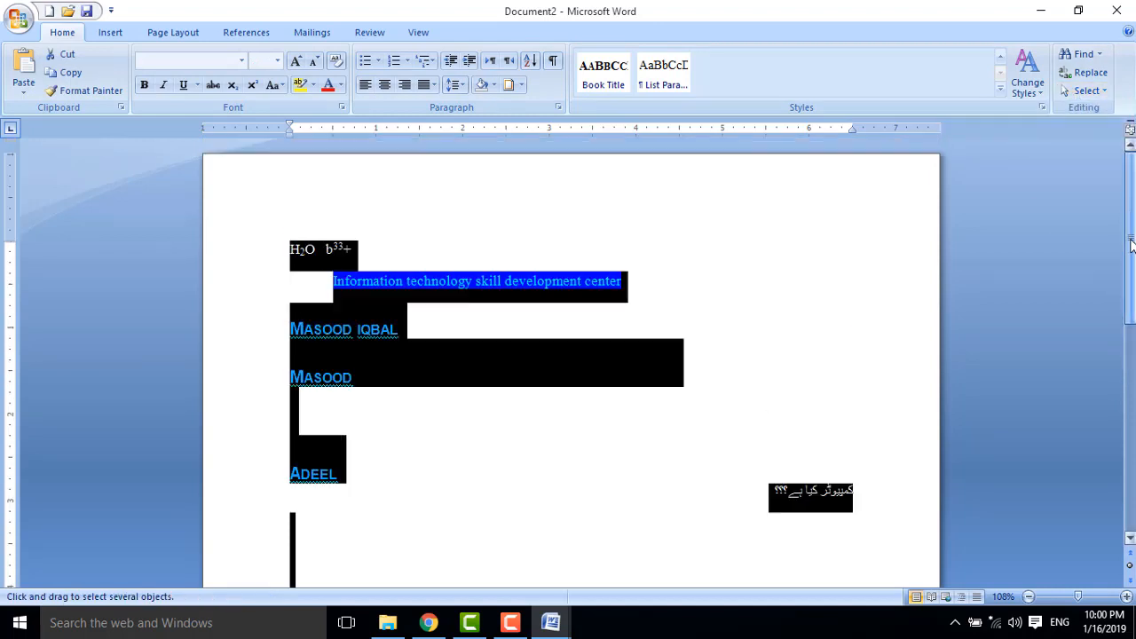
double_click(399, 231)
double_click(626, 400)
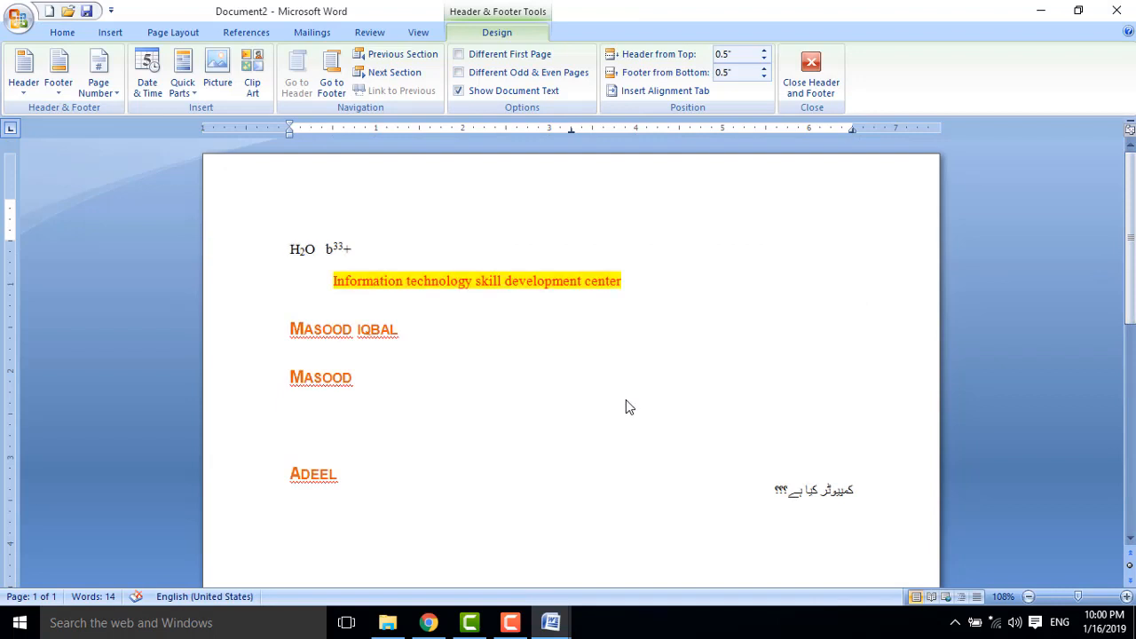
left_click(610, 420)
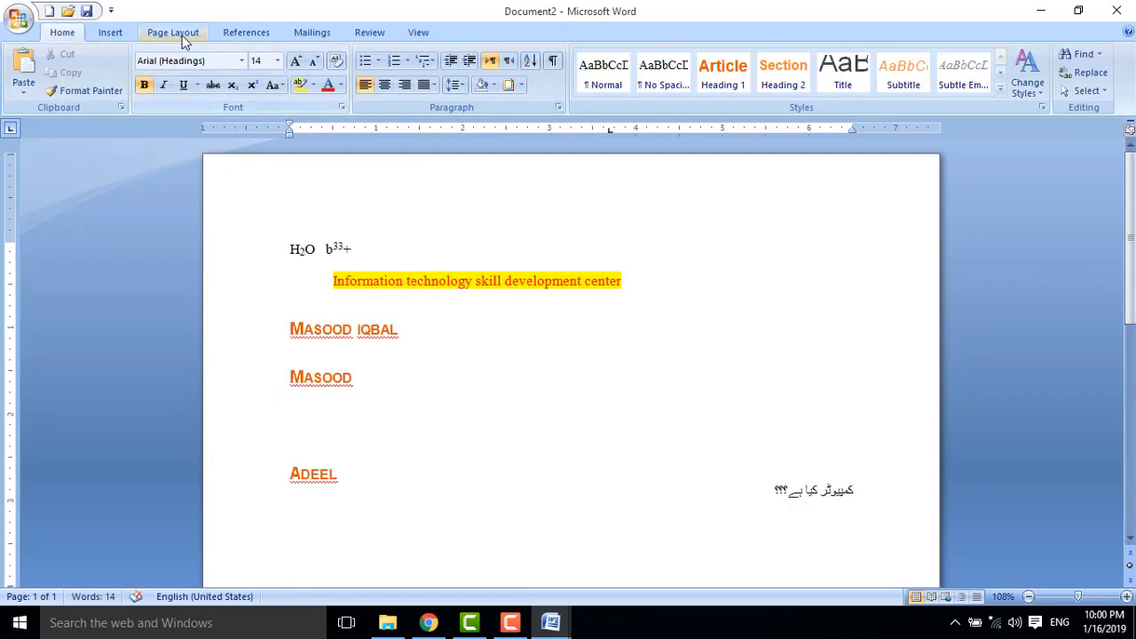
Draw a circle with the Oval shape to the right of the names.
left_click(104, 37)
left_click(251, 73)
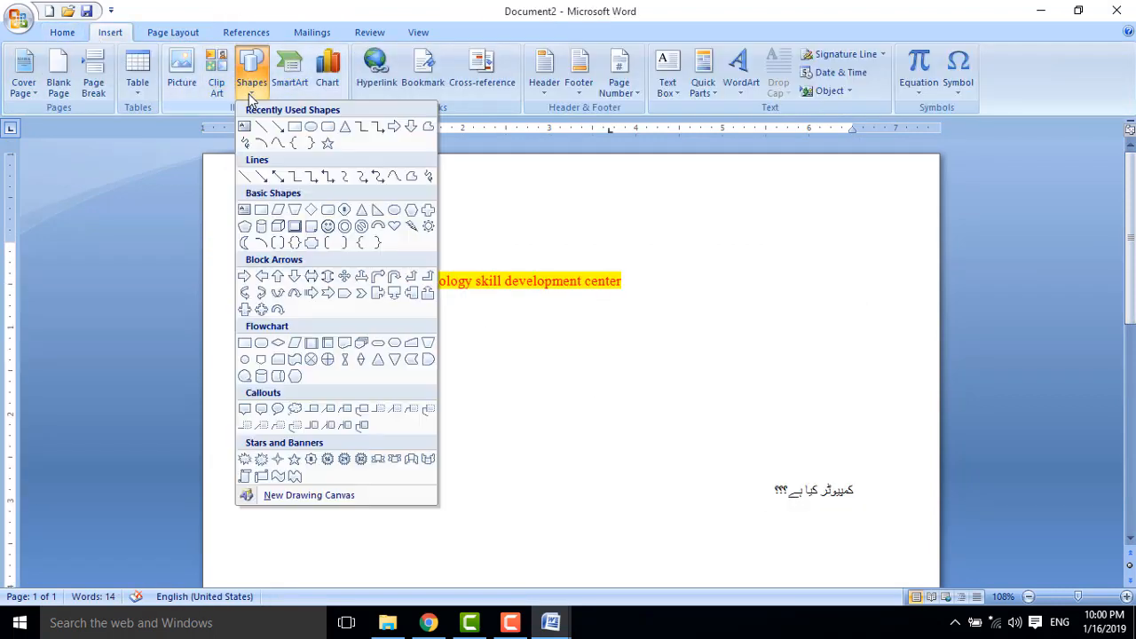
left_click(310, 127)
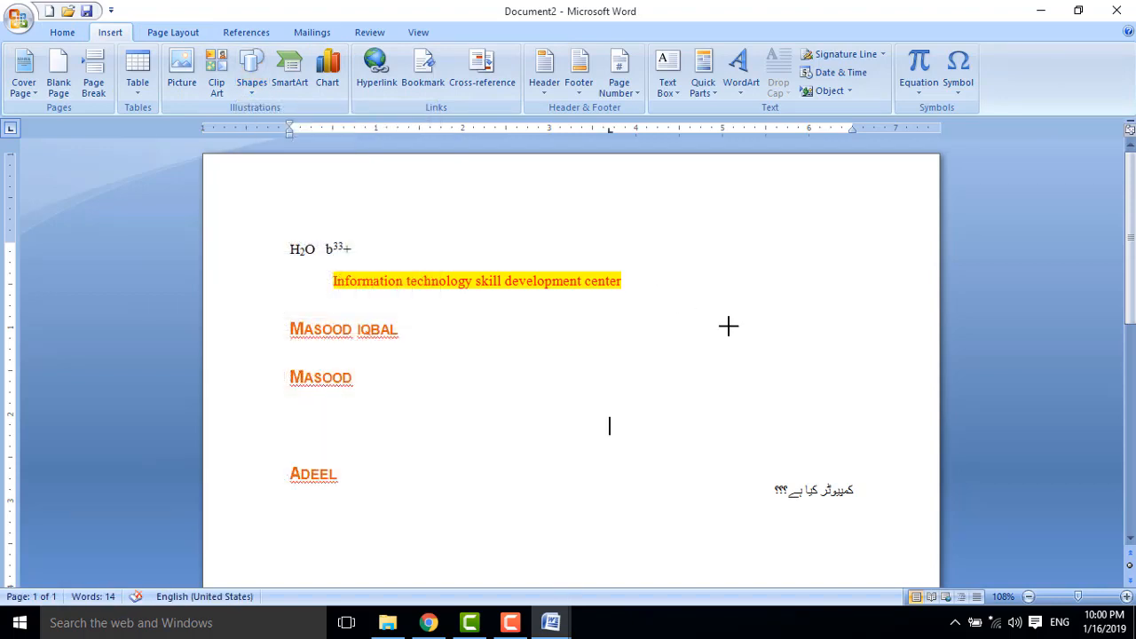
mouse_move(667, 279)
left_mouse_down()
mouse_move(840, 403)
mouse_move(843, 460)
left_mouse_up()
left_click(480, 459)
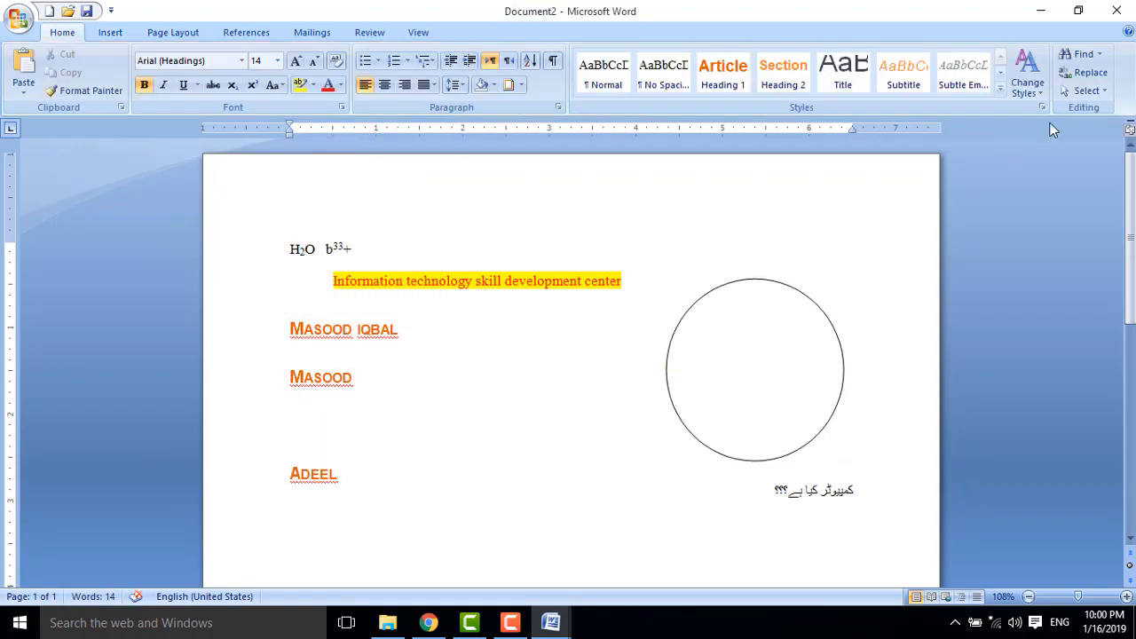
Select the circle and move it lower-left, beside the Urdu line.
left_click(1086, 89)
left_click(996, 129)
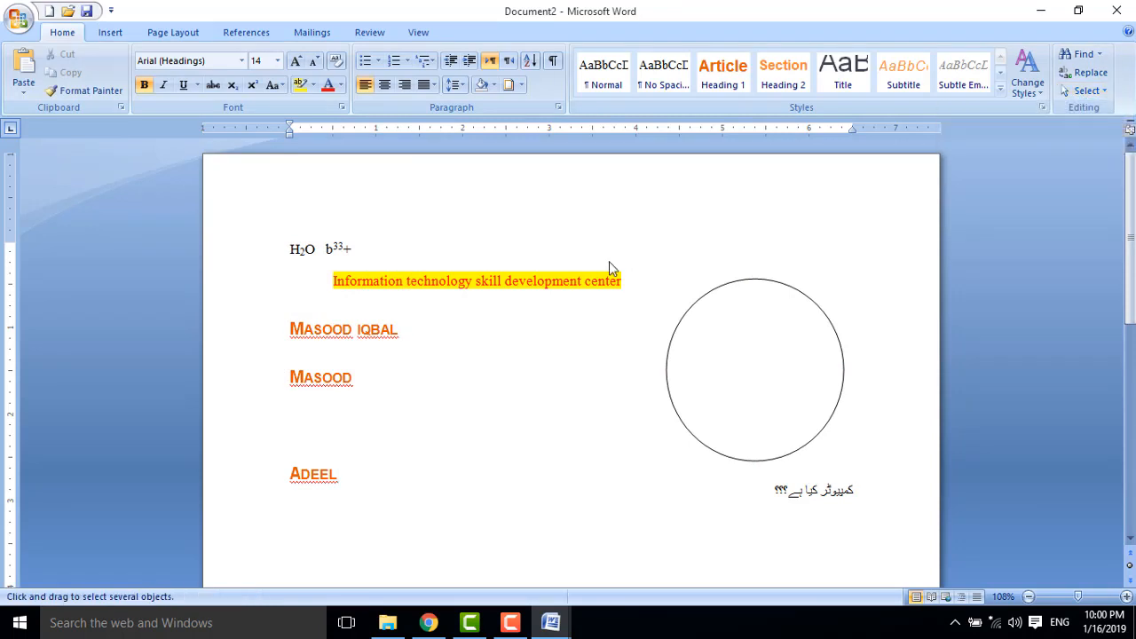
mouse_move(606, 256)
left_mouse_down()
mouse_move(706, 348)
mouse_move(885, 472)
left_mouse_up()
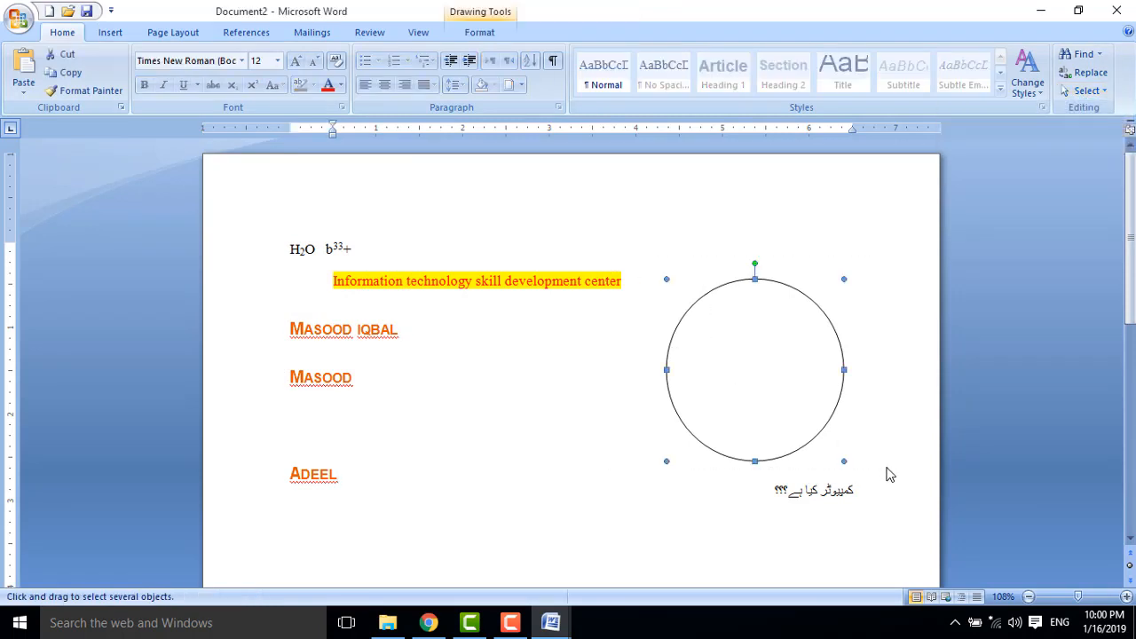
mouse_move(790, 381)
left_mouse_down()
mouse_move(541, 375)
mouse_move(634, 335)
mouse_move(467, 284)
mouse_move(673, 424)
left_mouse_up()
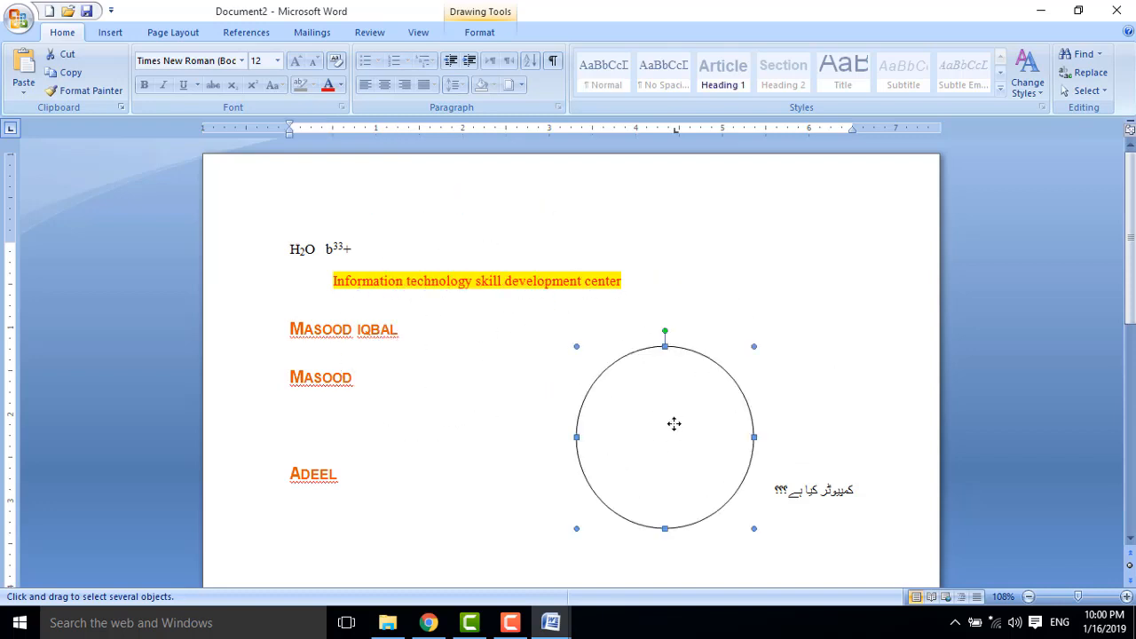
left_click(109, 34)
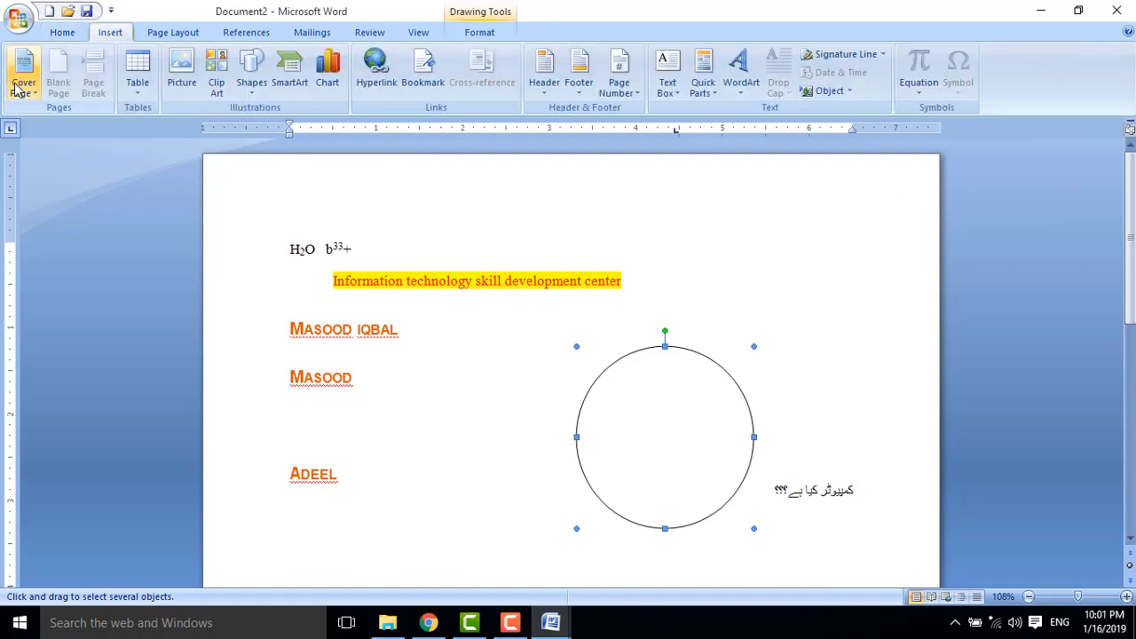